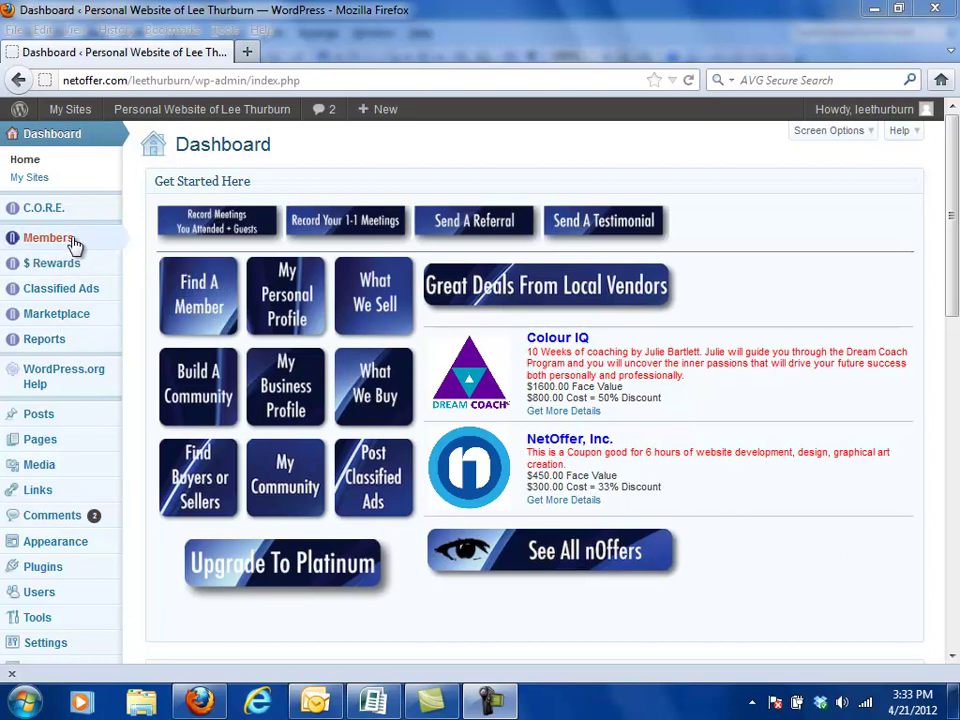
Step: Show the Members submenu in the Dashboard's admin sidebar
mouse_move(52, 240)
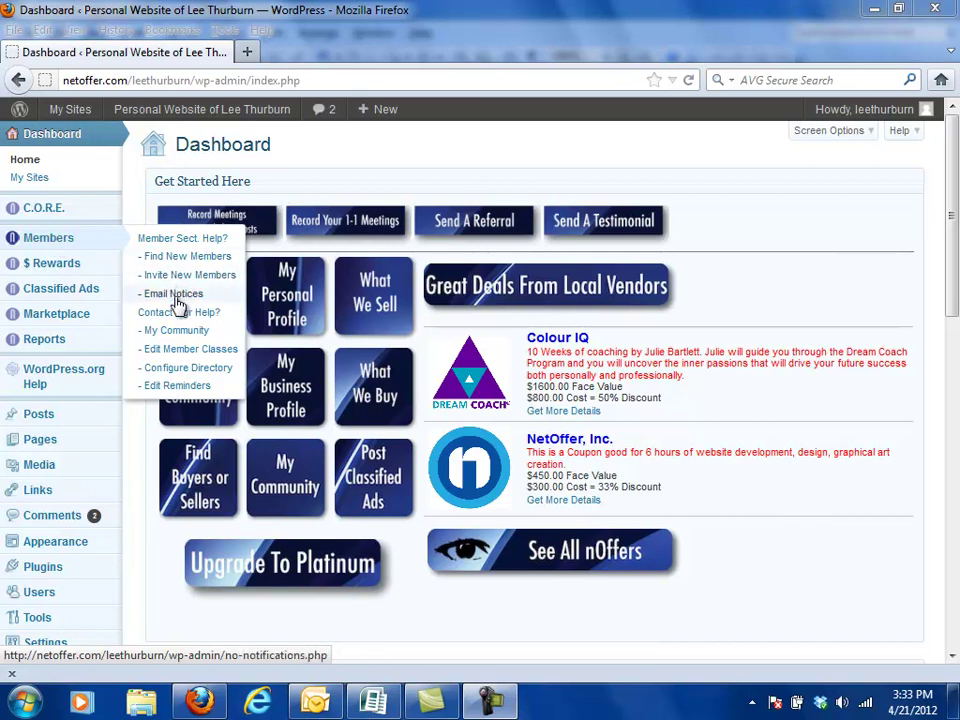
Step: Open Edit Member Classes and point out the Contact Categories, Types and Sources headings
click(180, 355)
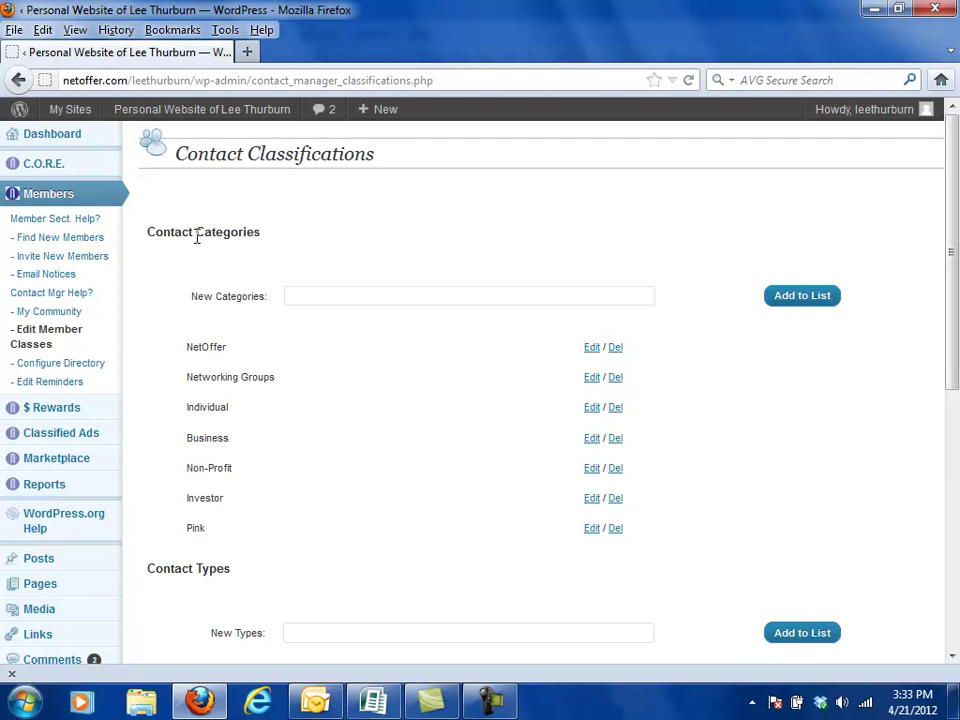
drag(197, 233, 257, 233)
scroll(305, 429, down, 3)
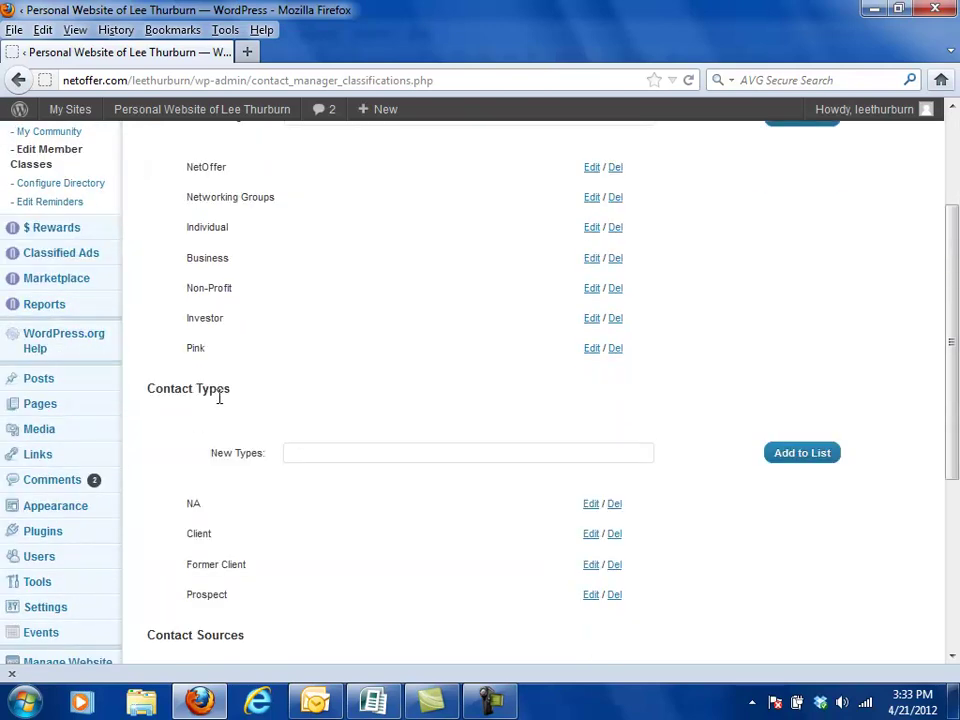
drag(200, 390, 228, 392)
scroll(262, 397, down, 5)
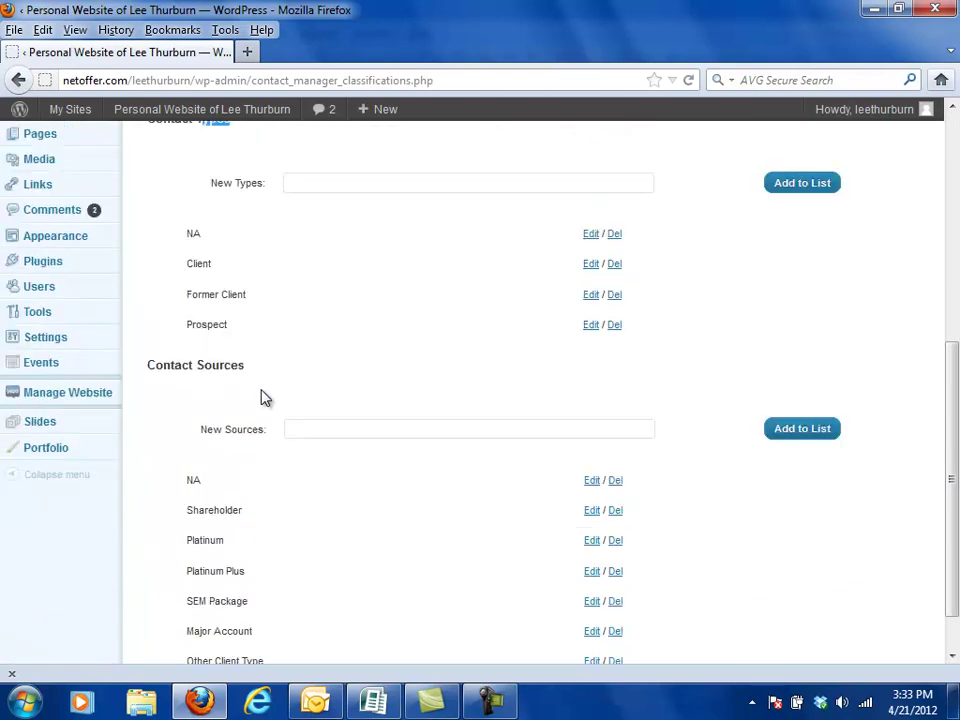
double_click(216, 366)
scroll(338, 413, up, 8)
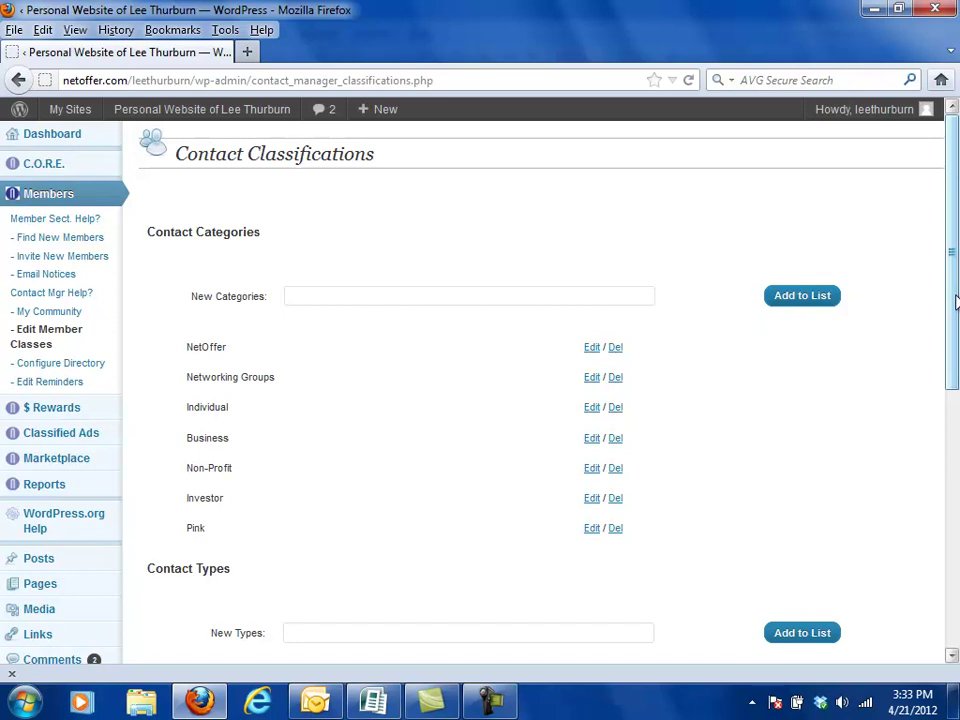
Step: Highlight the contact categories list, then bring the Publisher classification grid forward
drag(658, 540, 186, 356)
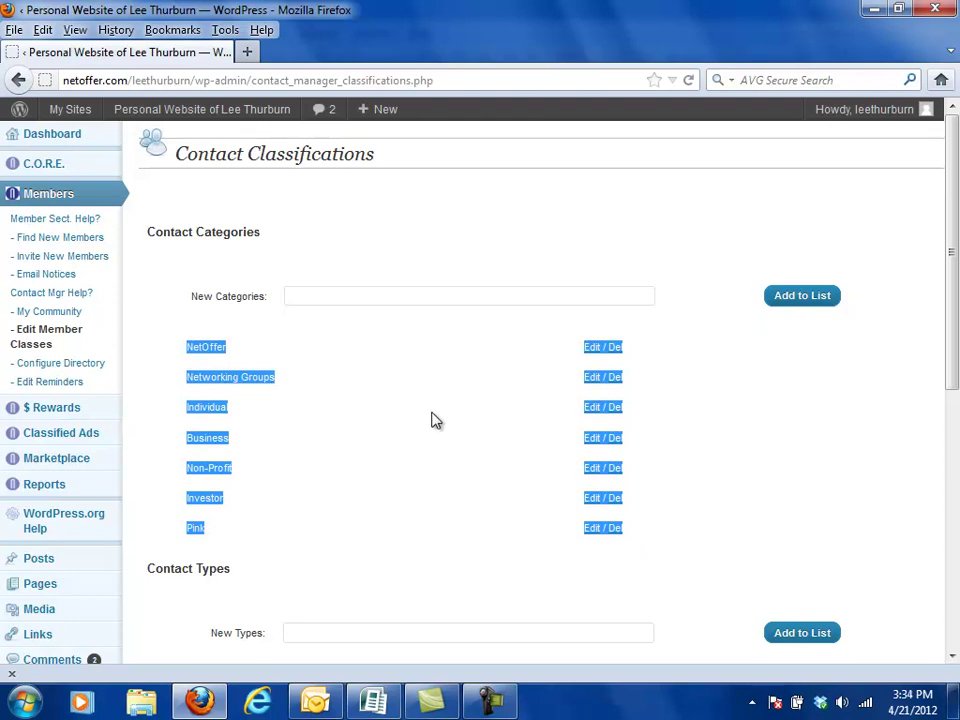
click(278, 368)
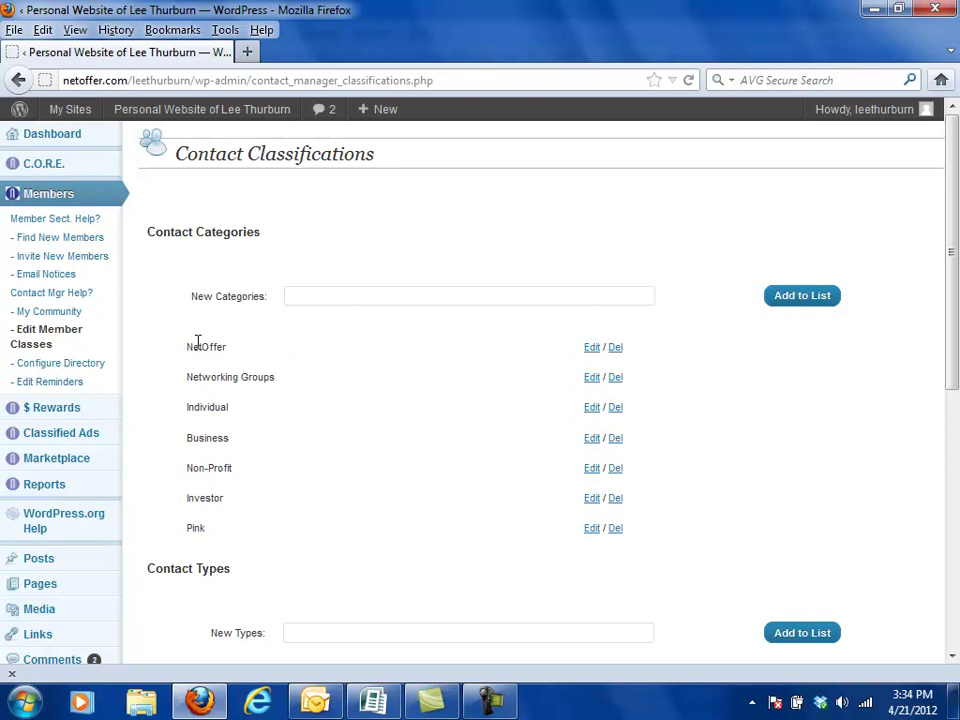
scroll(268, 355, down, 8)
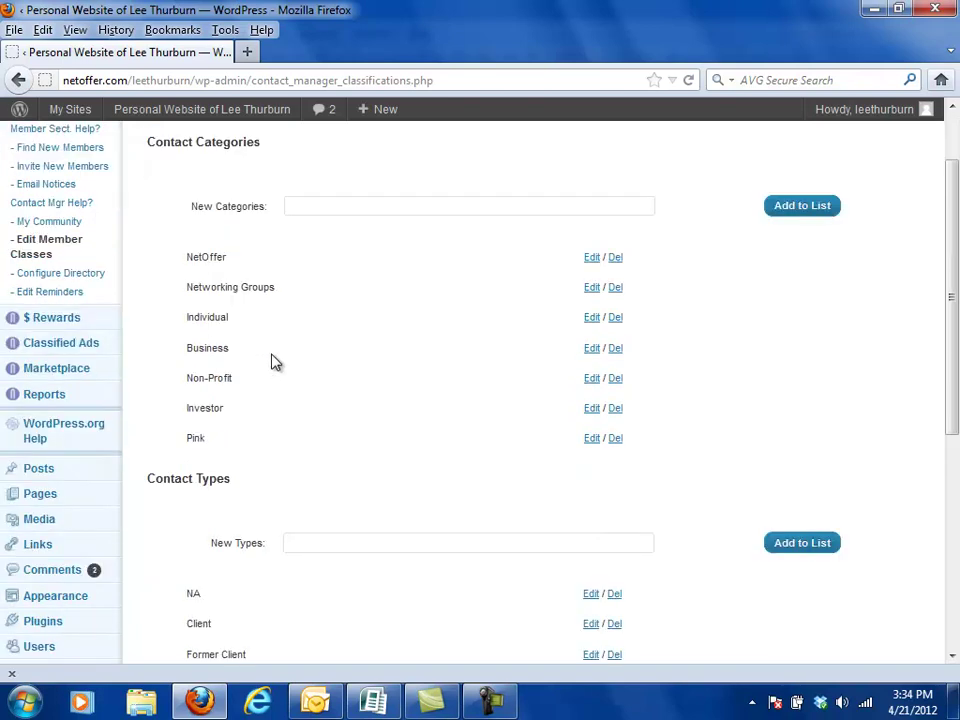
scroll(275, 364, down, 1)
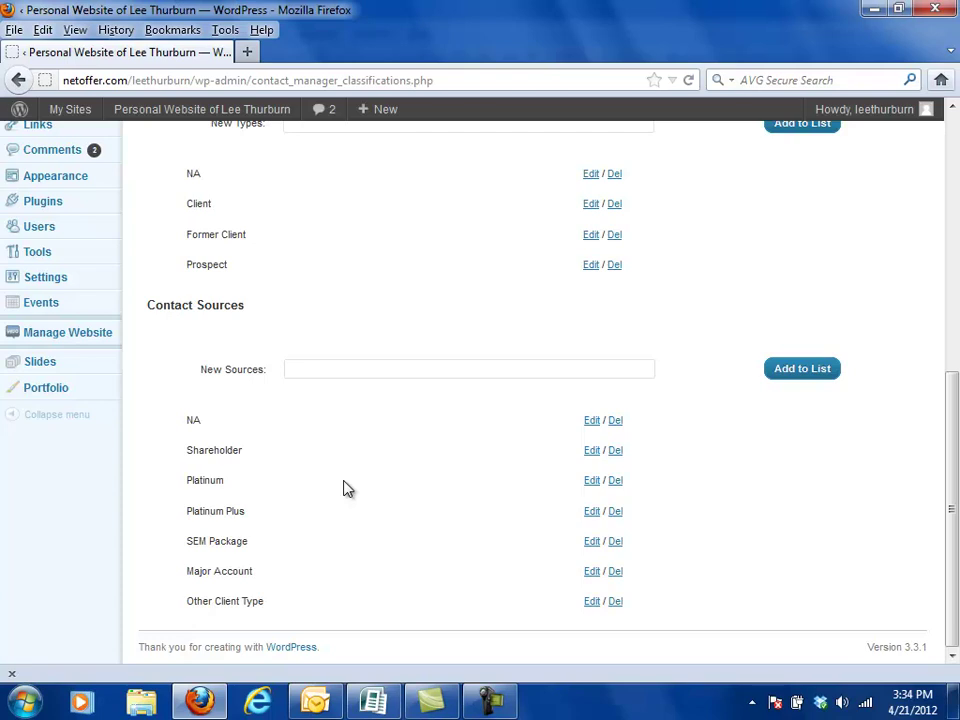
click(373, 703)
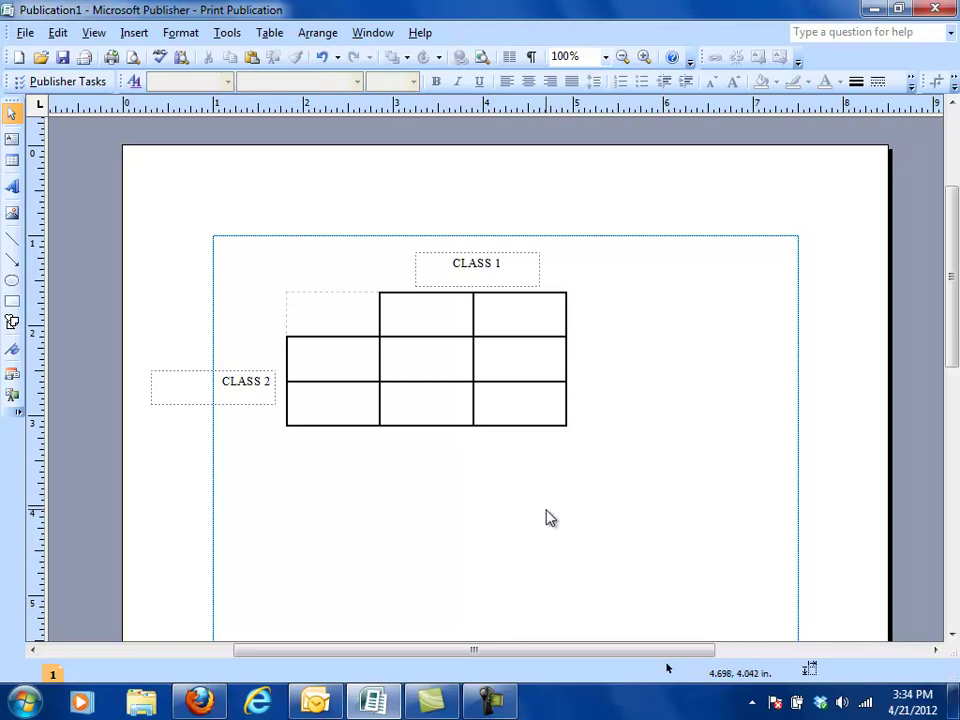
Step: Label the grid's top column cells Clients and Prospects
click(435, 320)
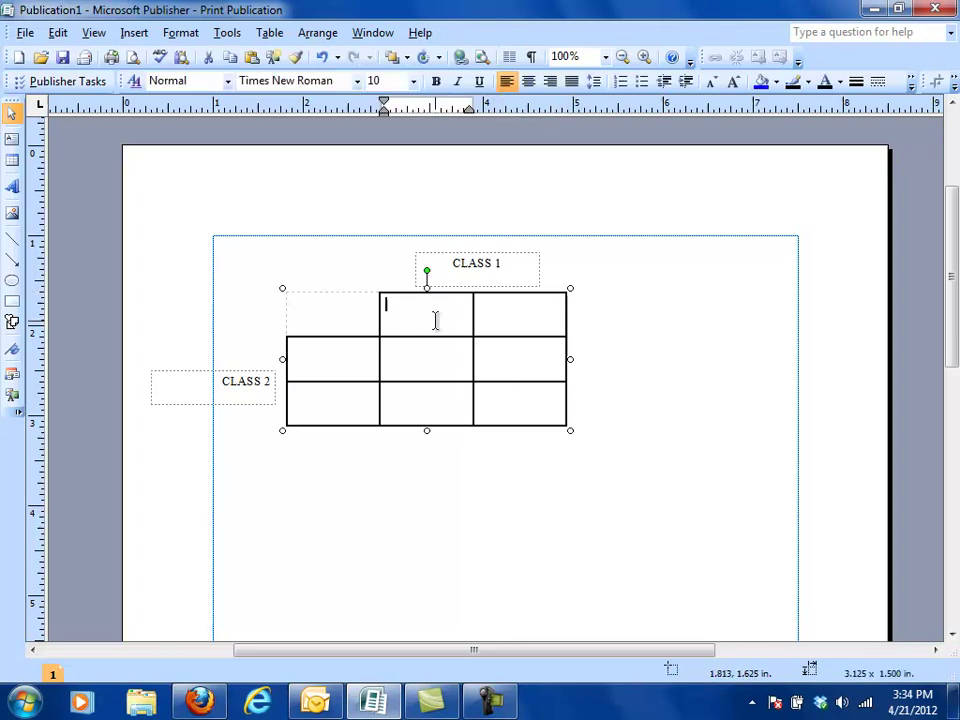
text(Clients)
key(Tab)
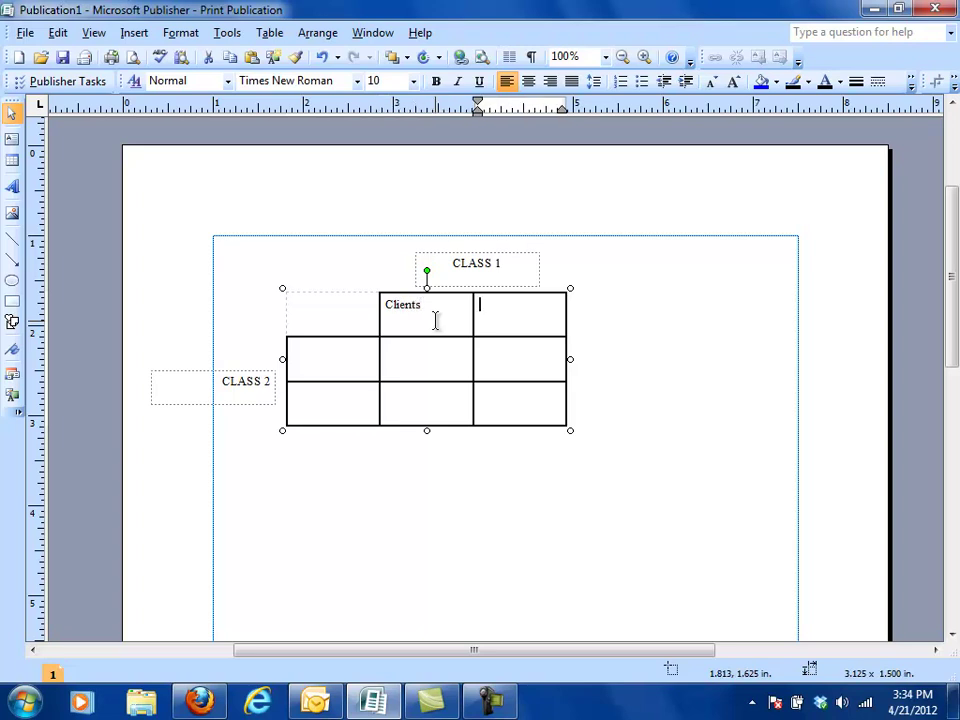
text(Prospects)
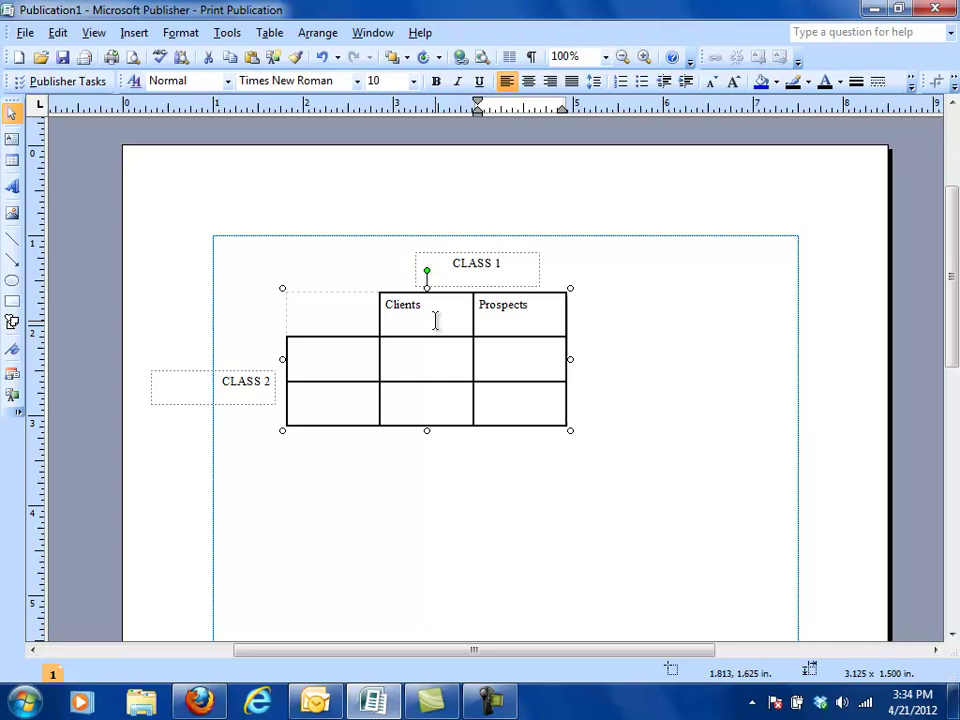
Step: Label the grid rows Men and Women
click(347, 363)
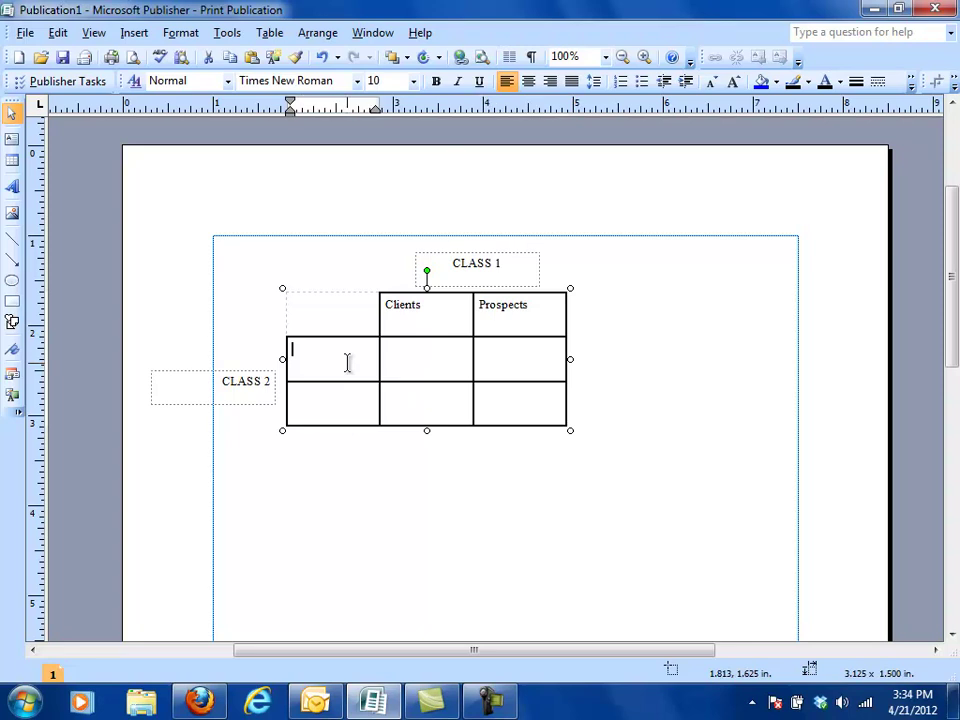
text(Mer)
text(Wome)
text(n)
key(Tab)
Step: Enter Tall and Short on separate lines in the Men–Clients cell
key(Up)
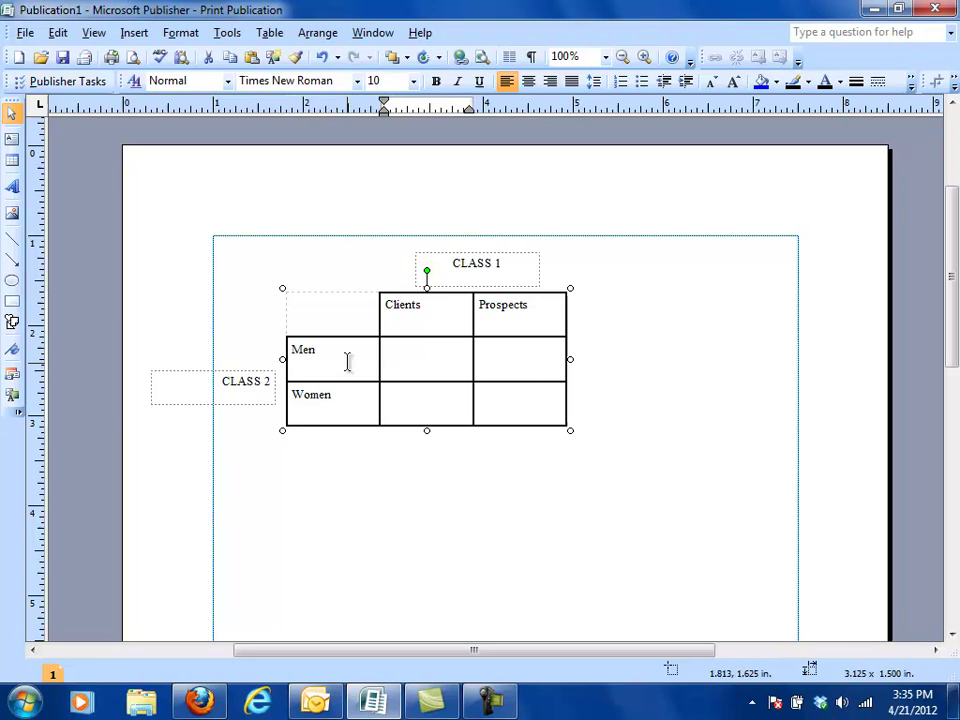
text(Tal)
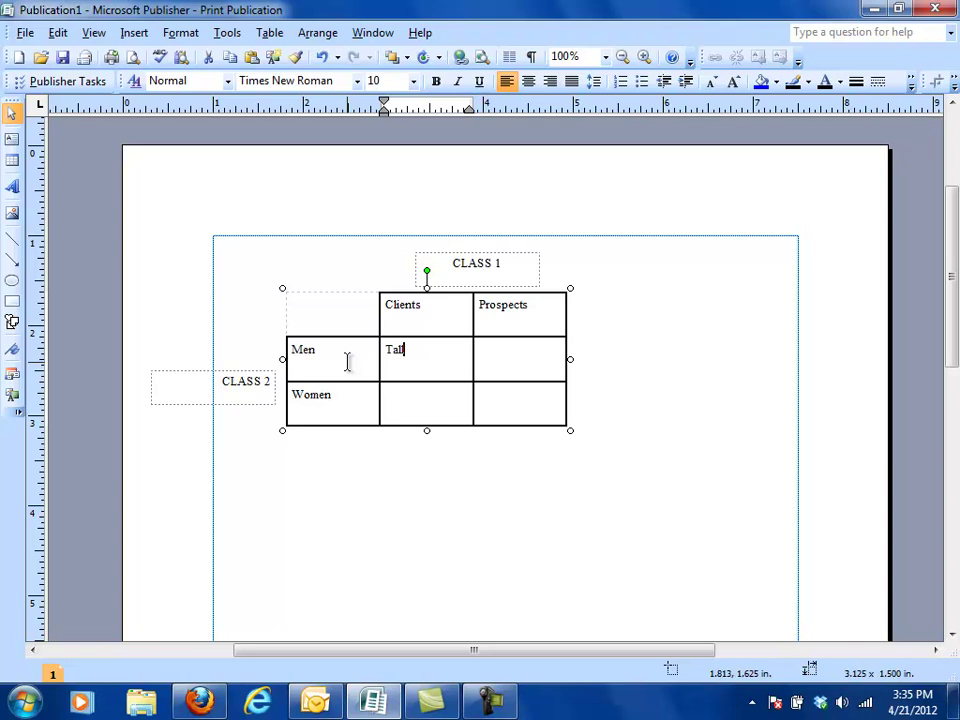
text(l)
key(Return)
text(Short)
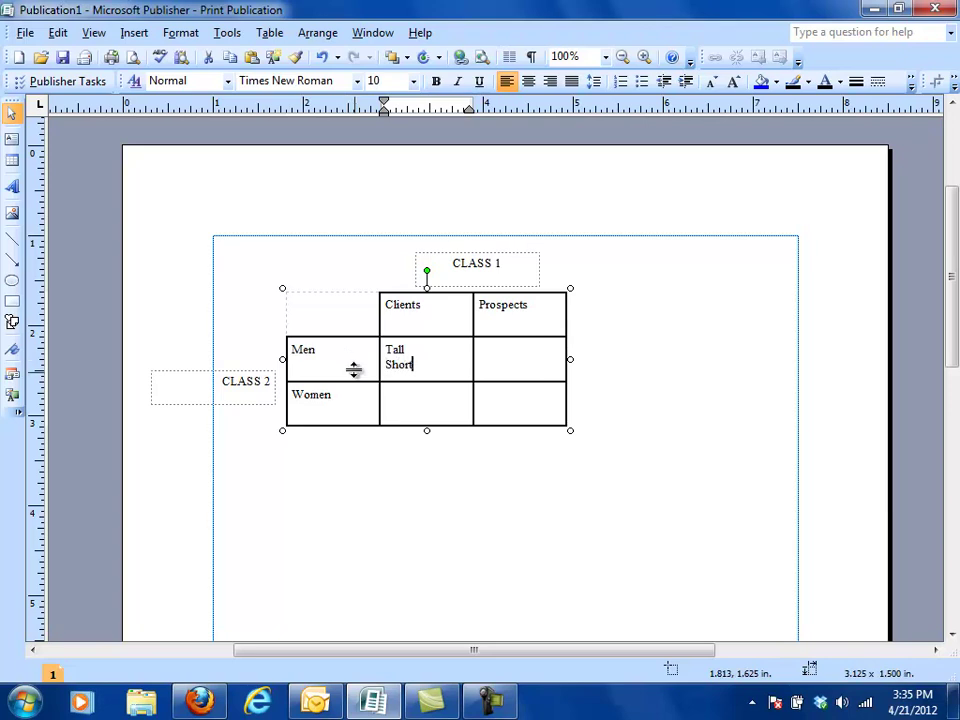
drag(388, 315, 527, 319)
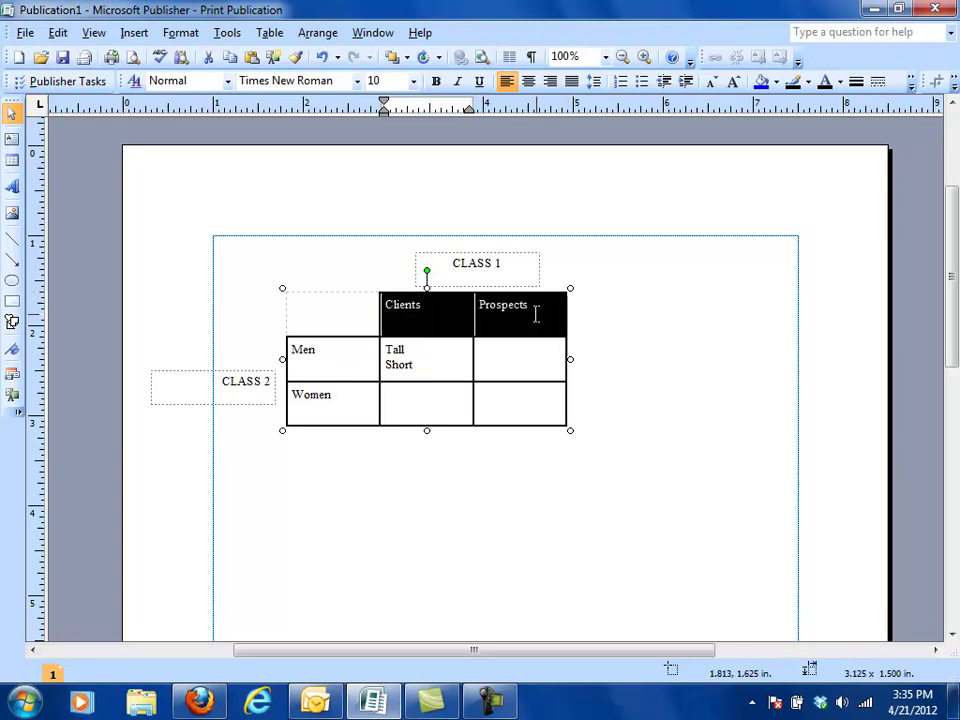
click(537, 313)
drag(551, 304, 414, 306)
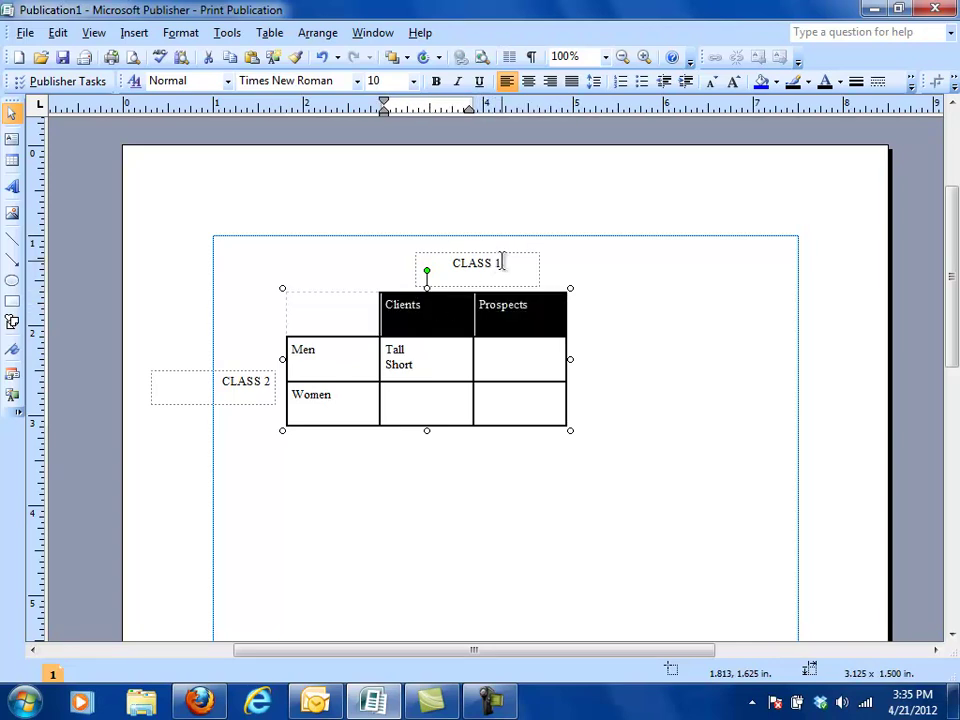
drag(500, 263, 452, 263)
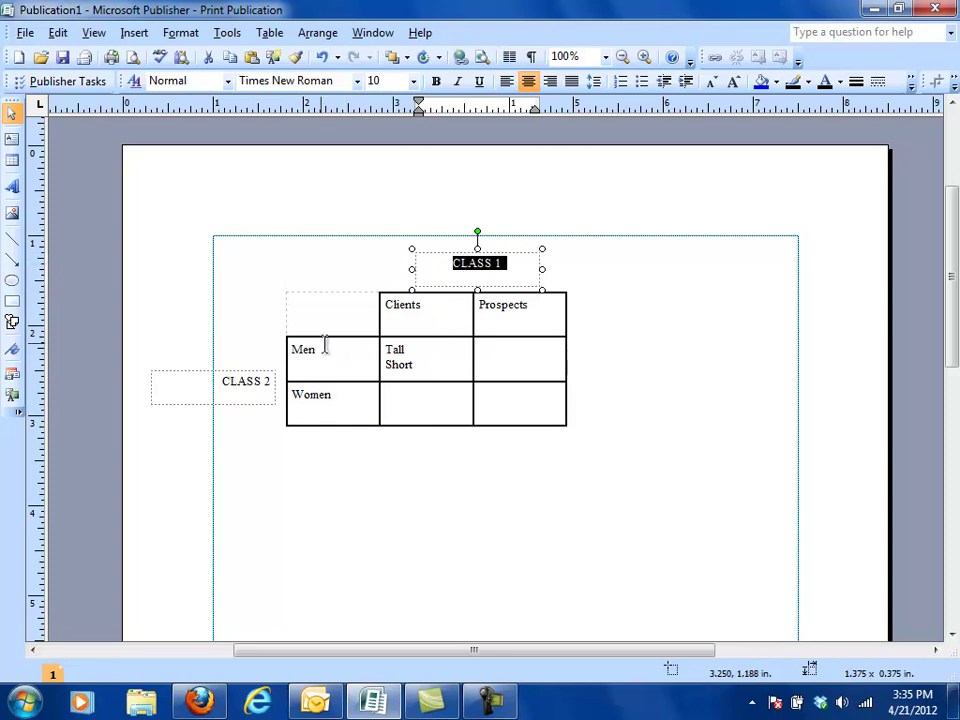
drag(324, 345, 339, 399)
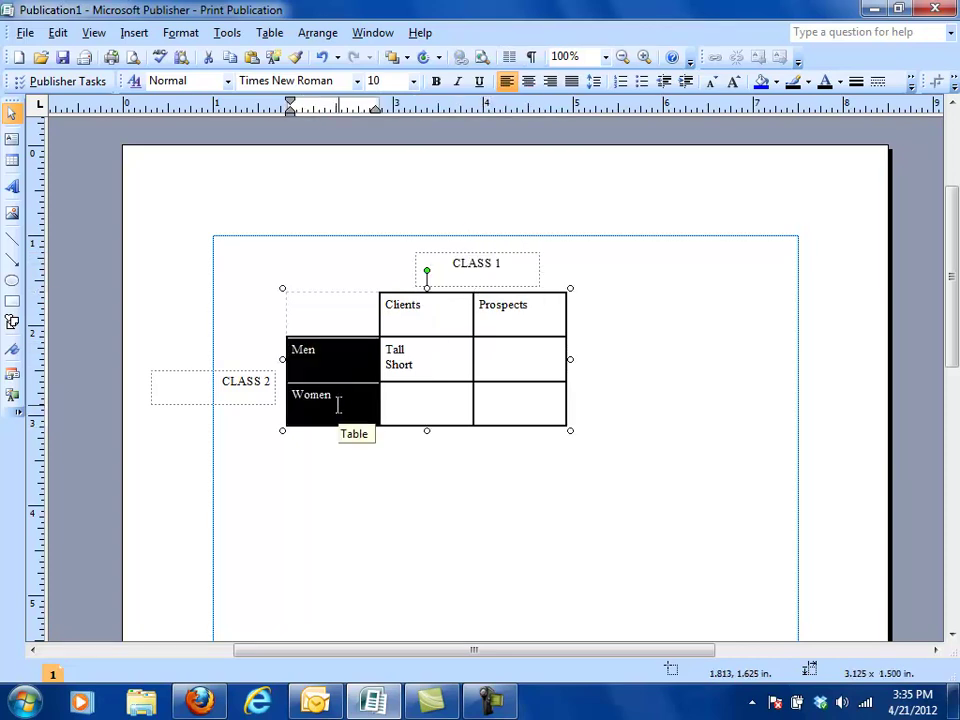
click(292, 394)
drag(233, 388, 272, 388)
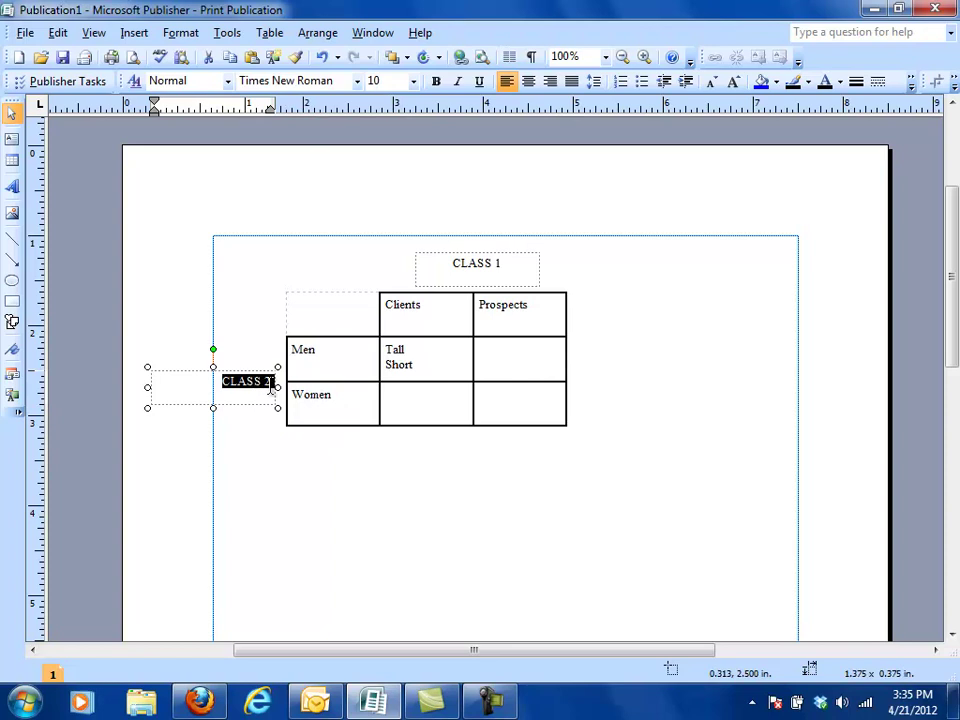
drag(450, 266, 505, 266)
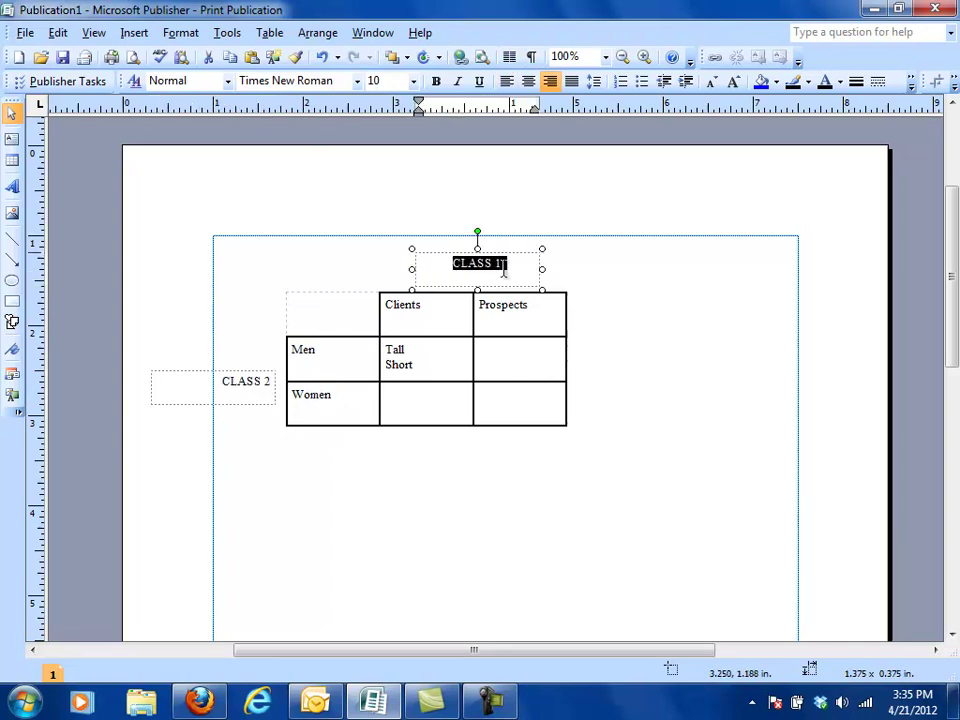
drag(222, 388, 279, 392)
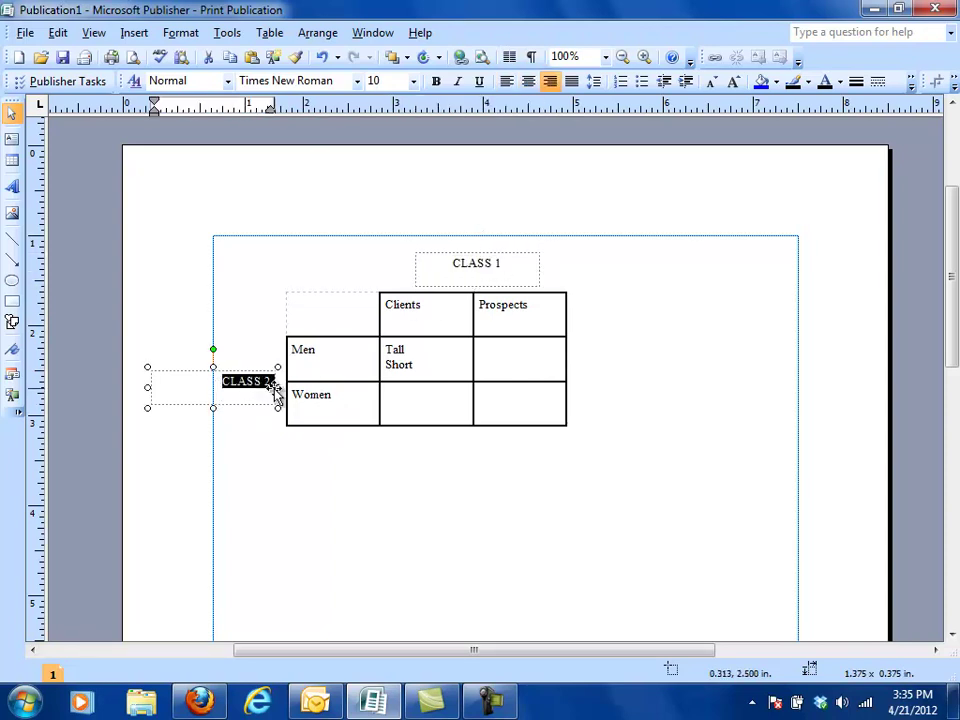
click(296, 476)
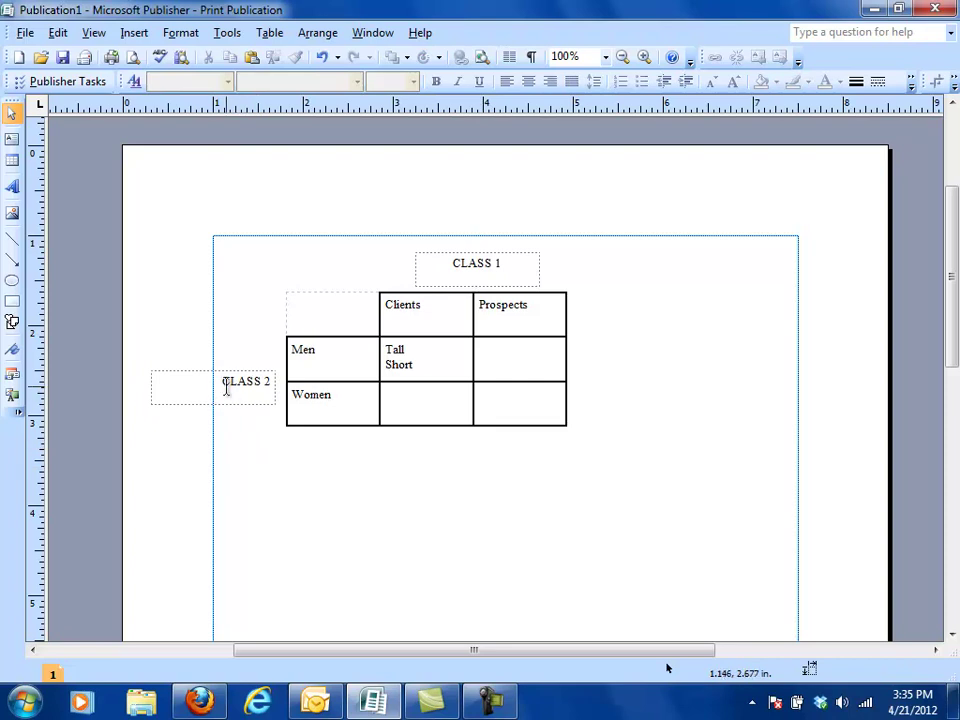
click(222, 388)
drag(222, 388, 274, 388)
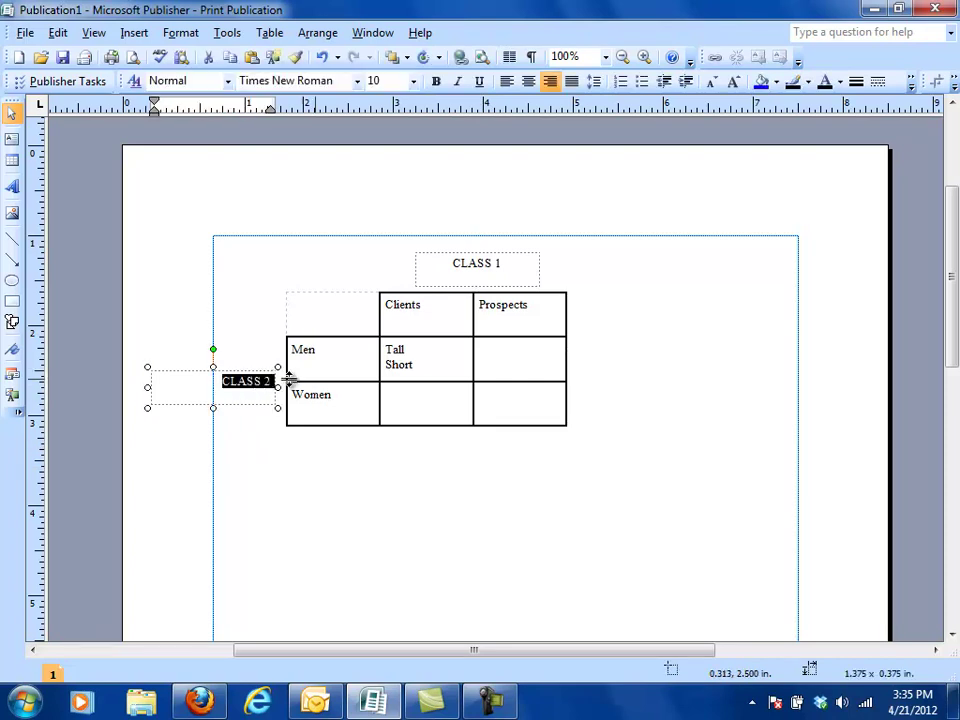
click(448, 268)
drag(448, 268, 522, 270)
key(ctrl+e)
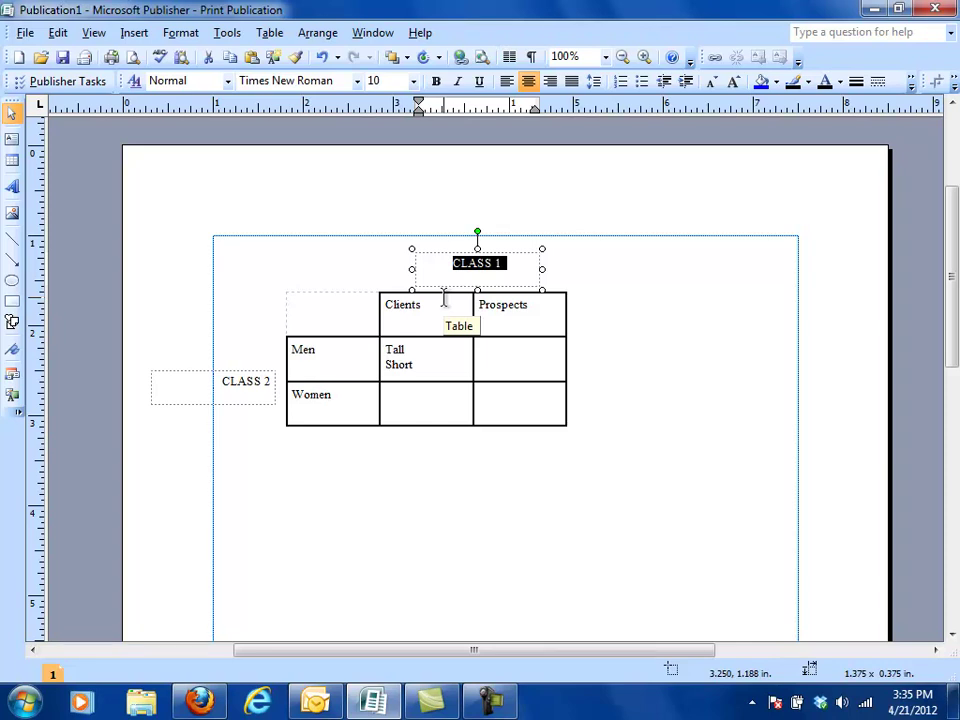
Step: Copy Tall and Short from Clients/Men into the Prospects/Men, Prospects/Women and Clients/Women cells
click(439, 360)
triple_click(439, 360)
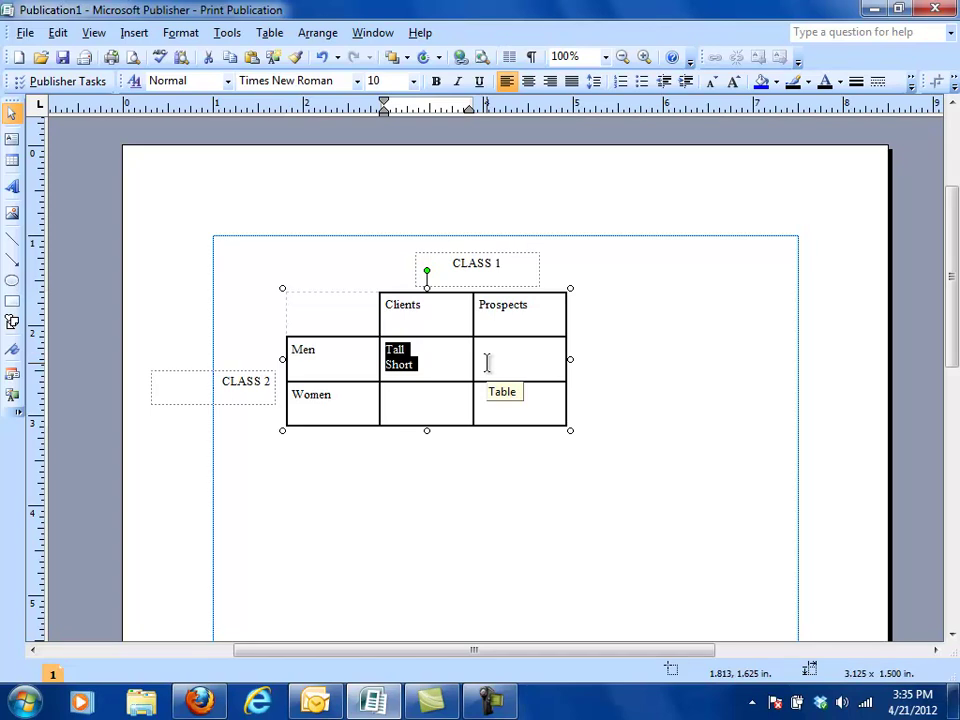
click(426, 366)
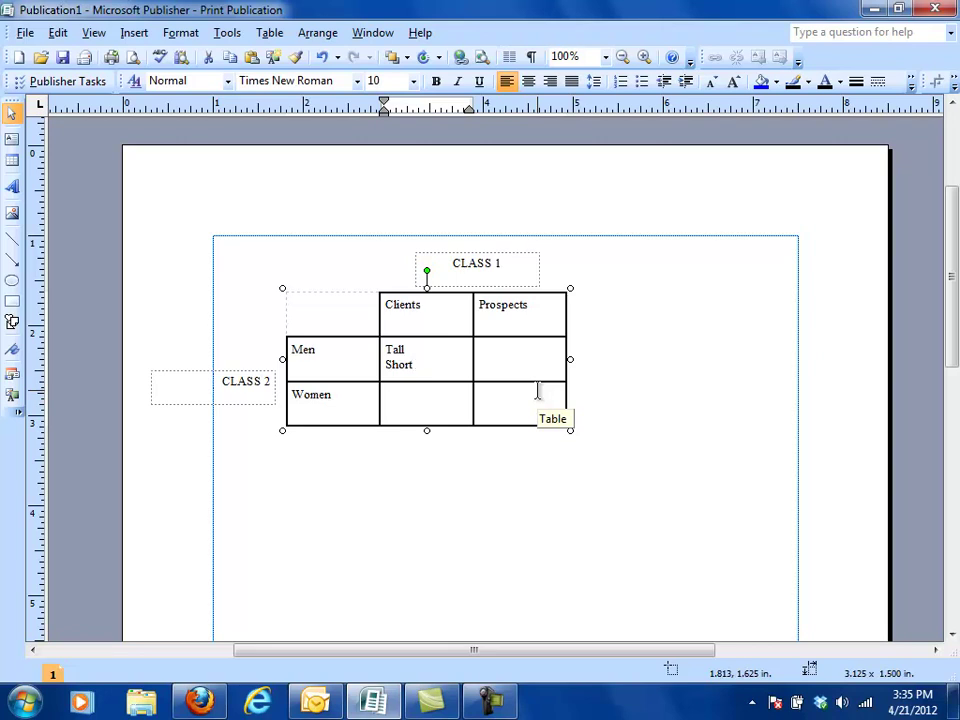
drag(431, 371, 388, 346)
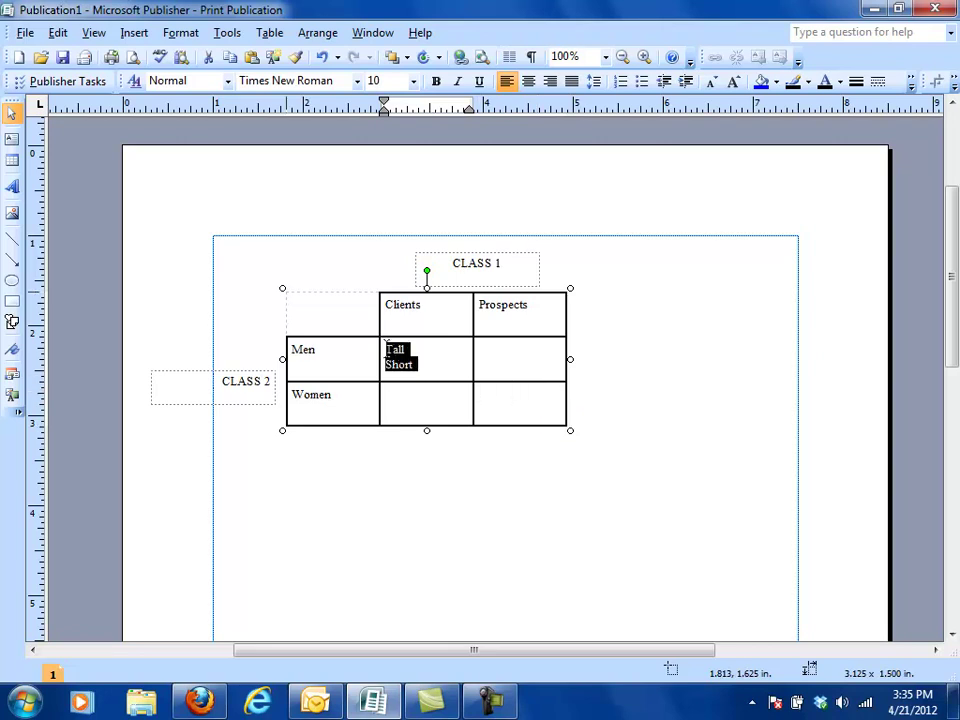
key(ctrl+c)
click(542, 362)
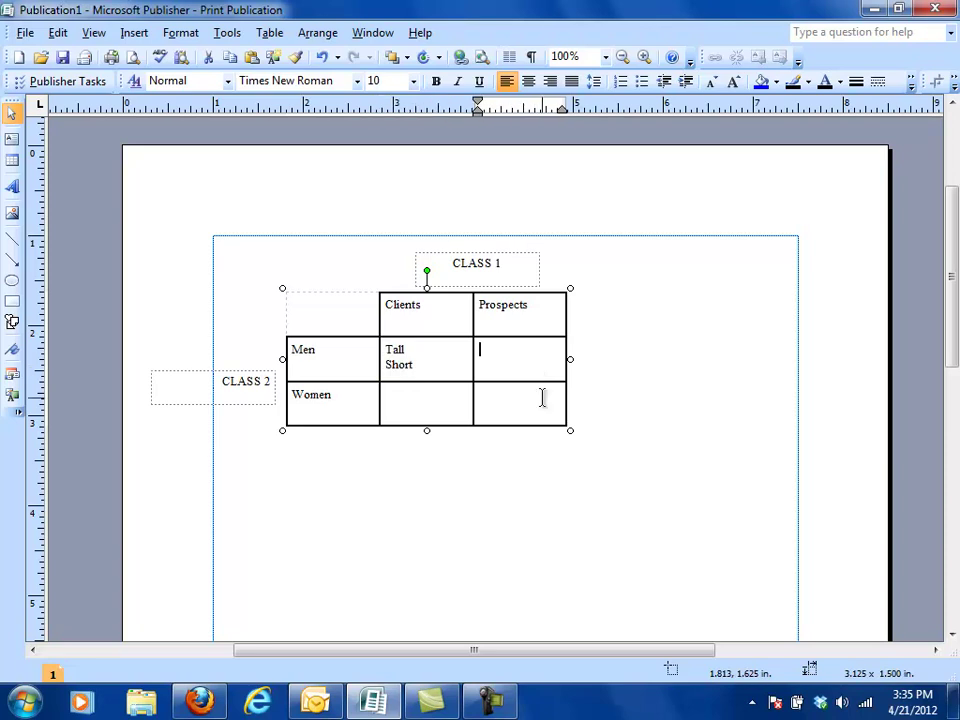
key(ctrl+v)
click(533, 404)
key(ctrl+v)
click(426, 407)
key(ctrl+v)
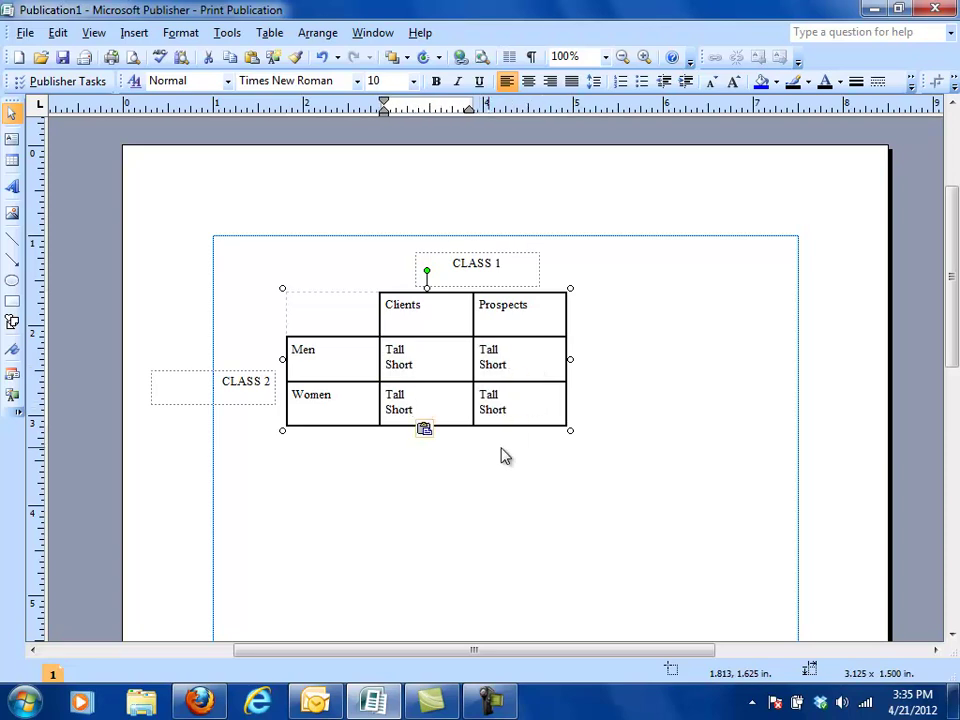
double_click(320, 394)
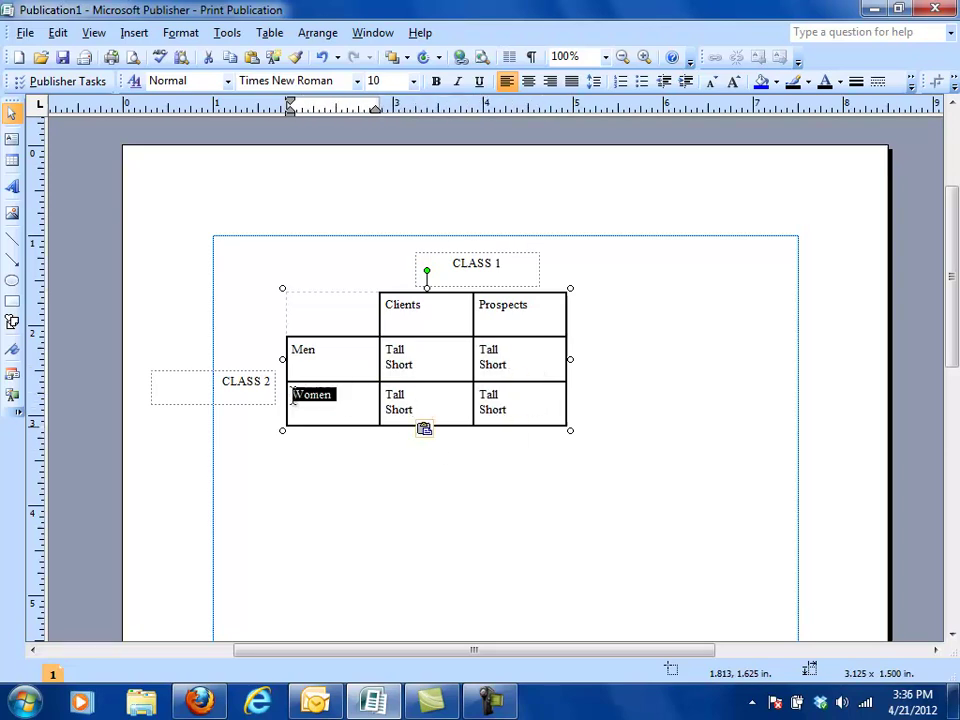
drag(405, 396, 291, 394)
drag(414, 410, 392, 414)
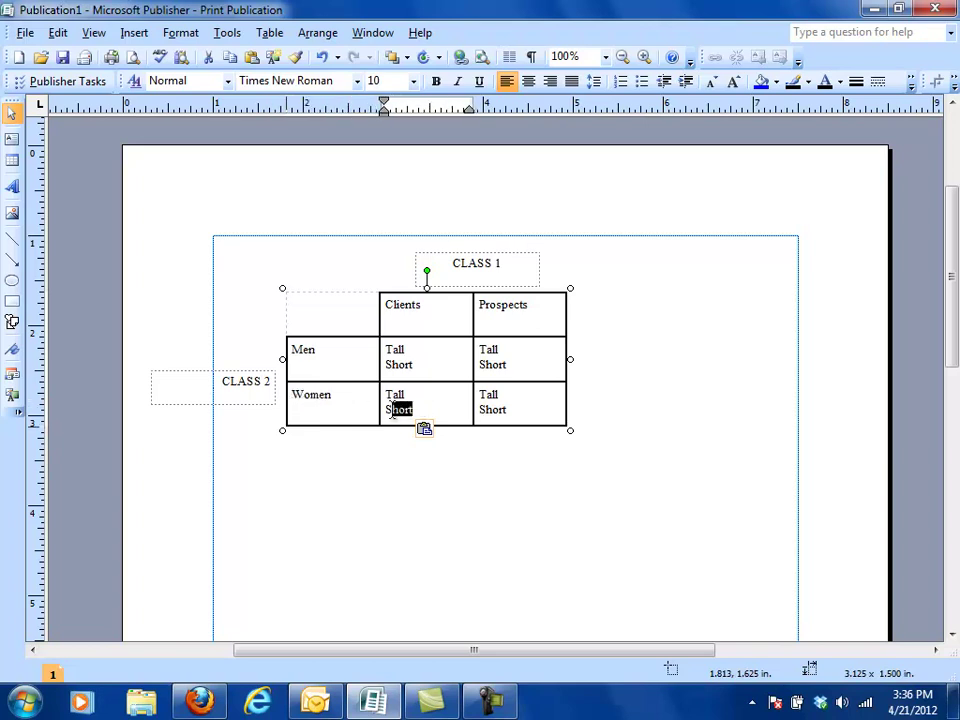
drag(426, 306, 388, 310)
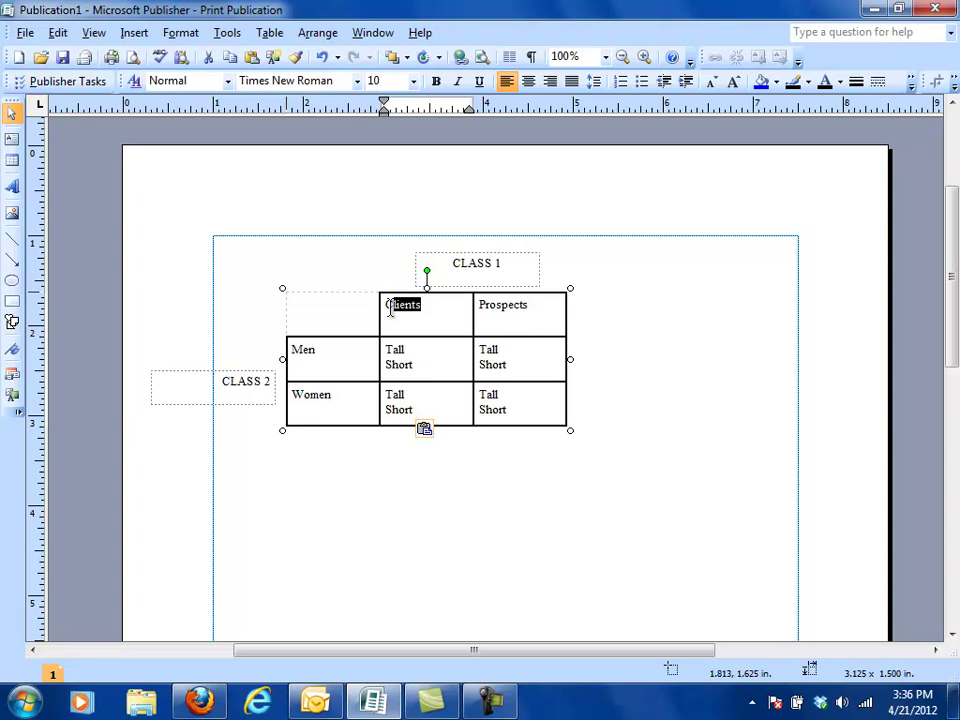
drag(407, 395, 381, 397)
click(525, 322)
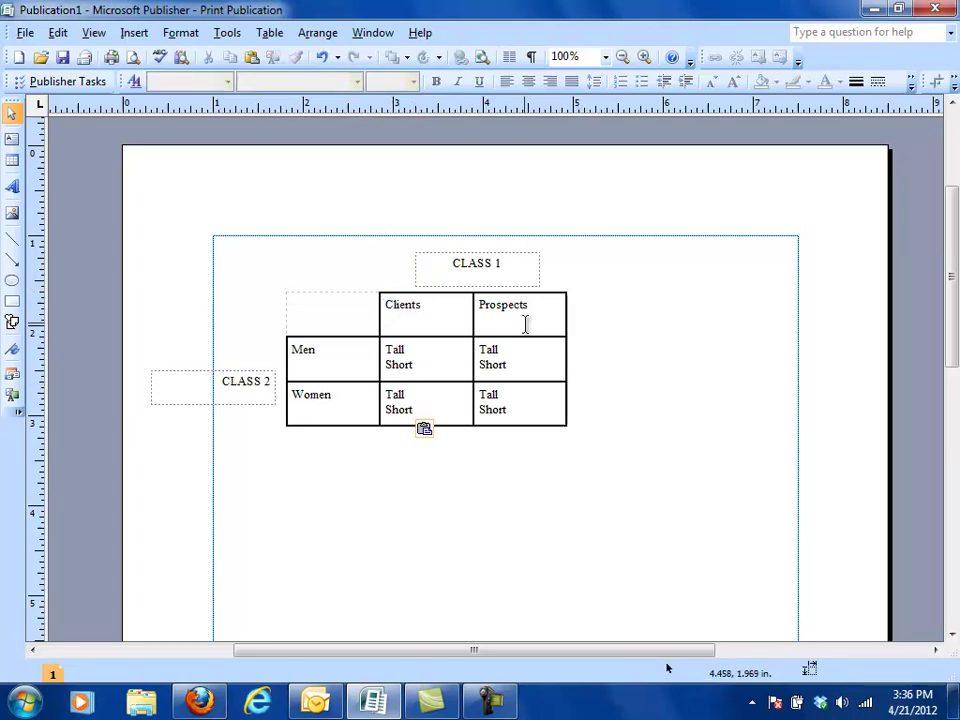
drag(533, 306, 476, 303)
drag(333, 396, 304, 400)
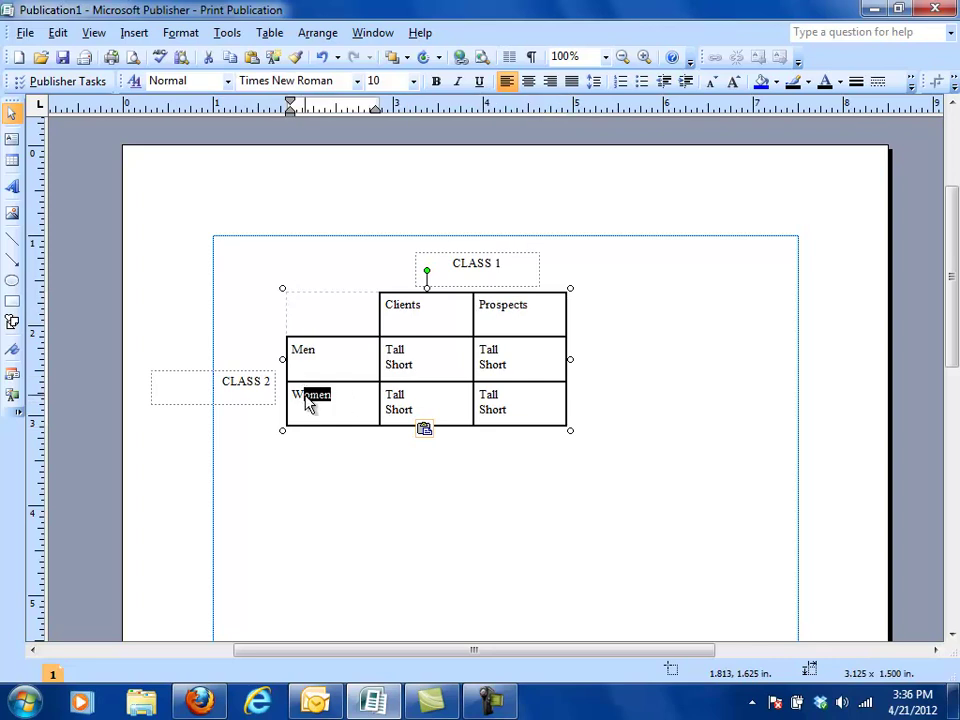
drag(503, 392, 467, 396)
triple_click(493, 410)
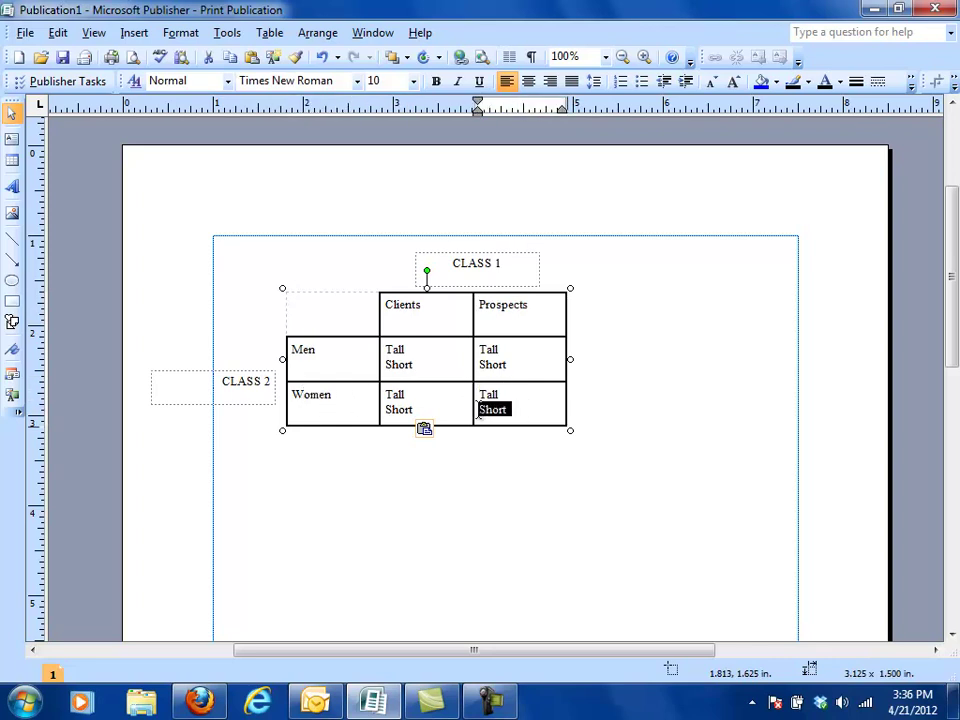
click(514, 398)
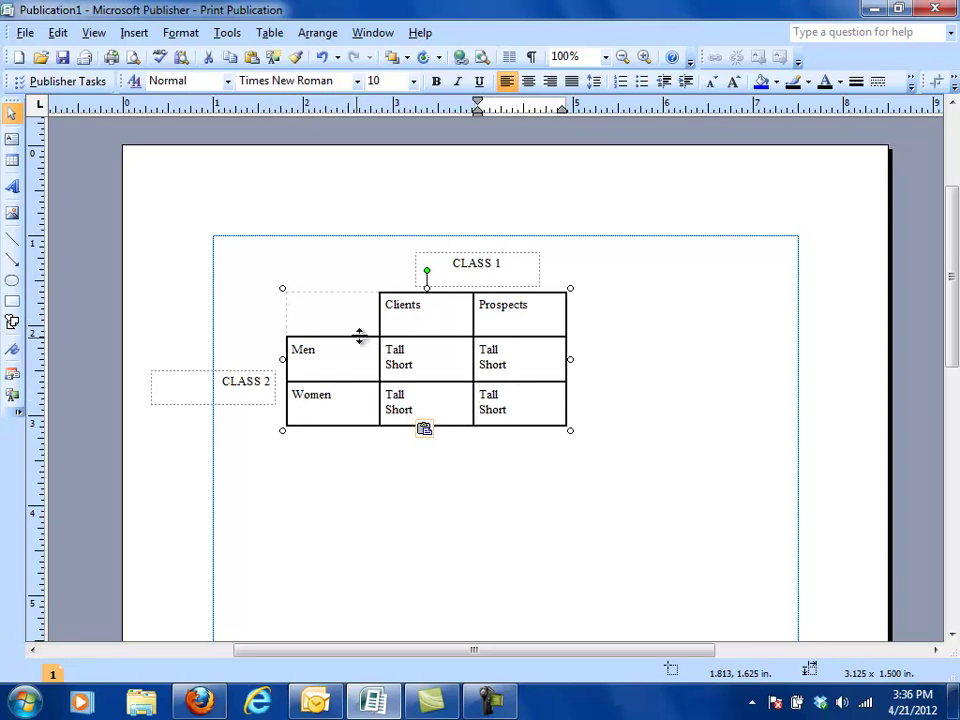
click(285, 350)
double_click(424, 304)
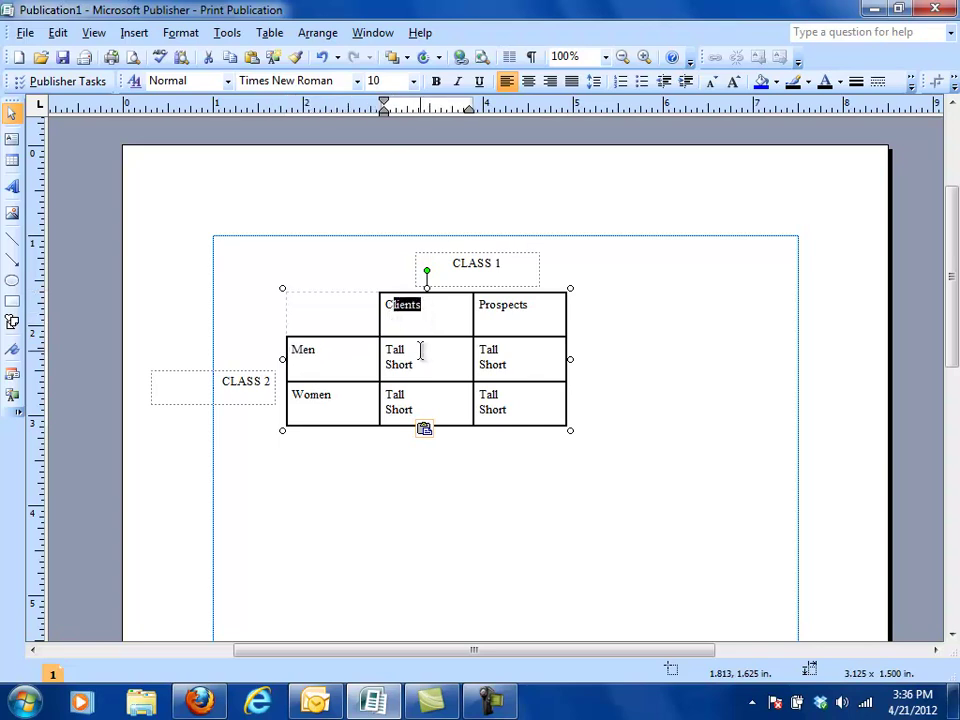
click(404, 349)
drag(404, 349, 394, 349)
double_click(302, 349)
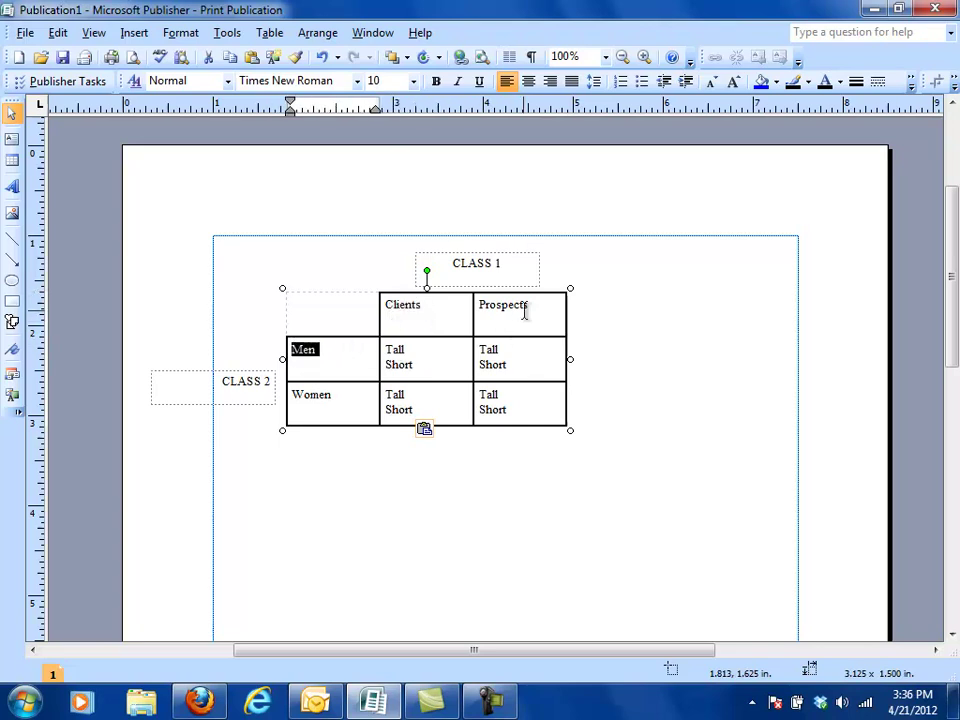
drag(525, 306, 478, 308)
drag(480, 365, 515, 367)
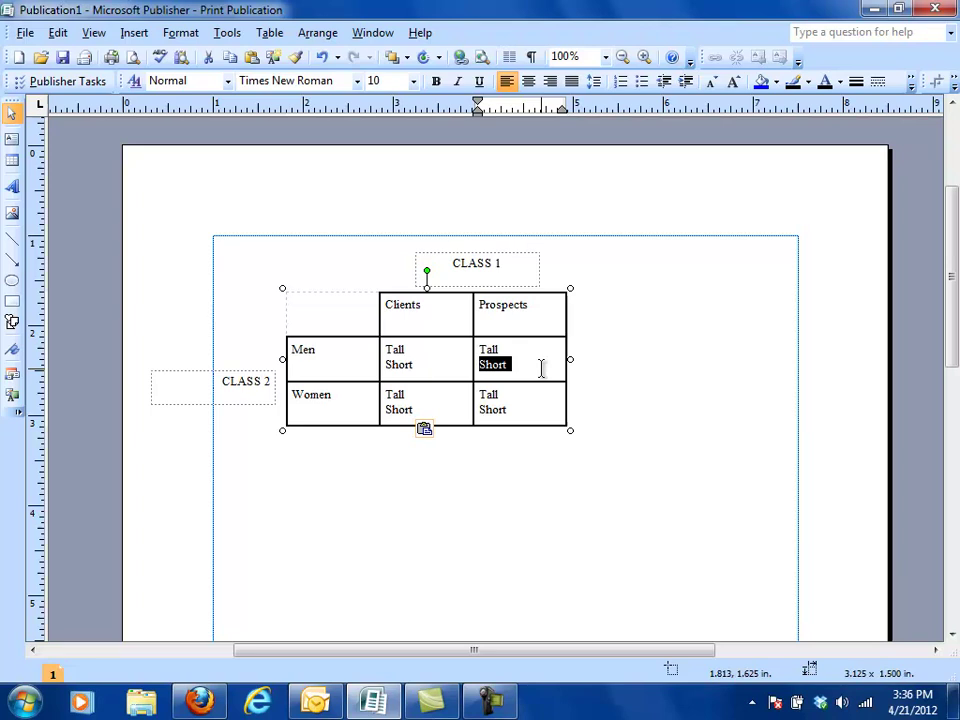
drag(416, 304, 513, 306)
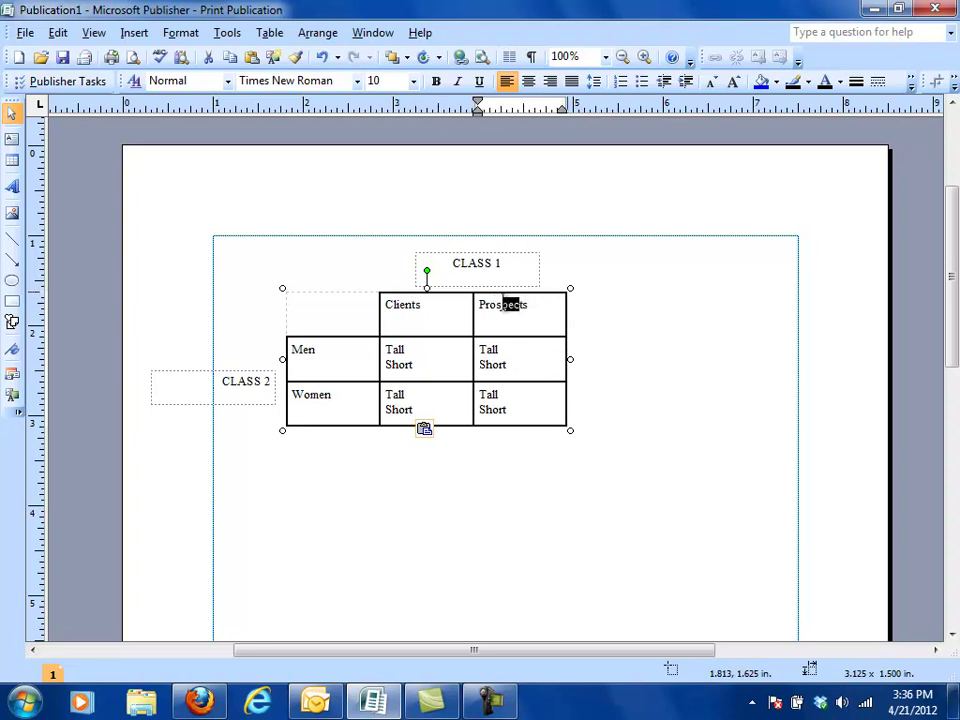
drag(300, 351, 316, 352)
drag(337, 398, 319, 403)
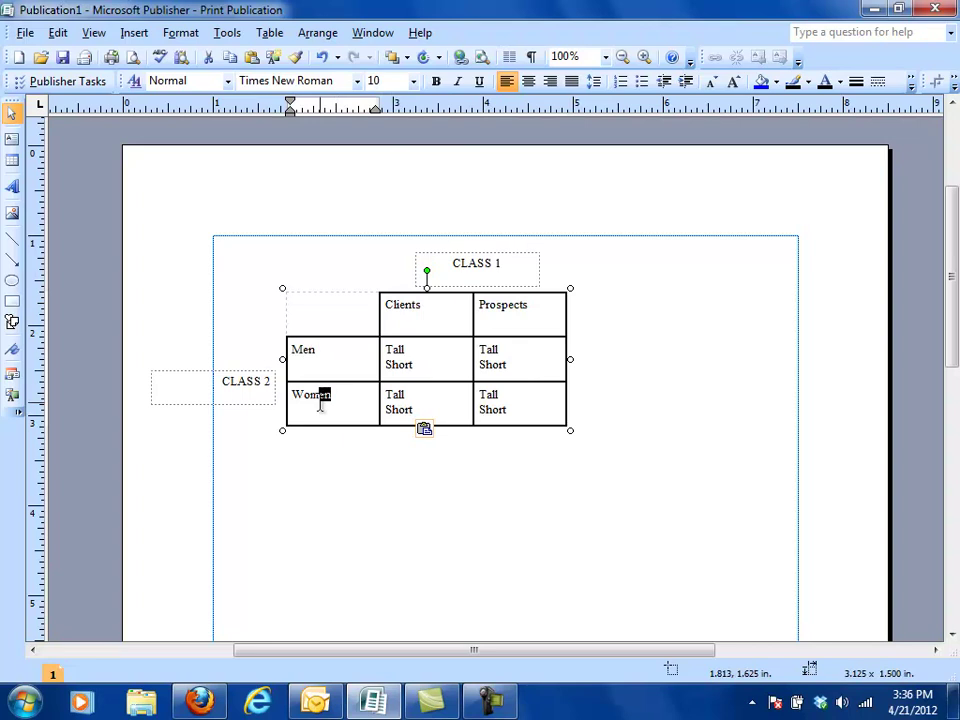
drag(416, 366, 387, 357)
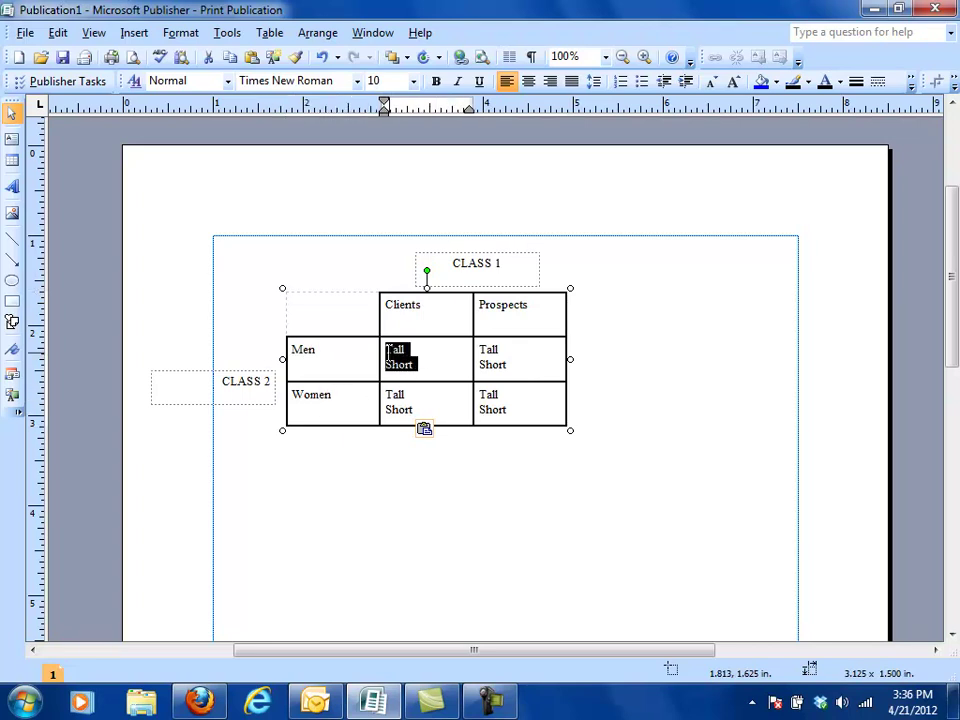
Step: Back in WordPress, add Tall and Short to the contact categories
click(212, 705)
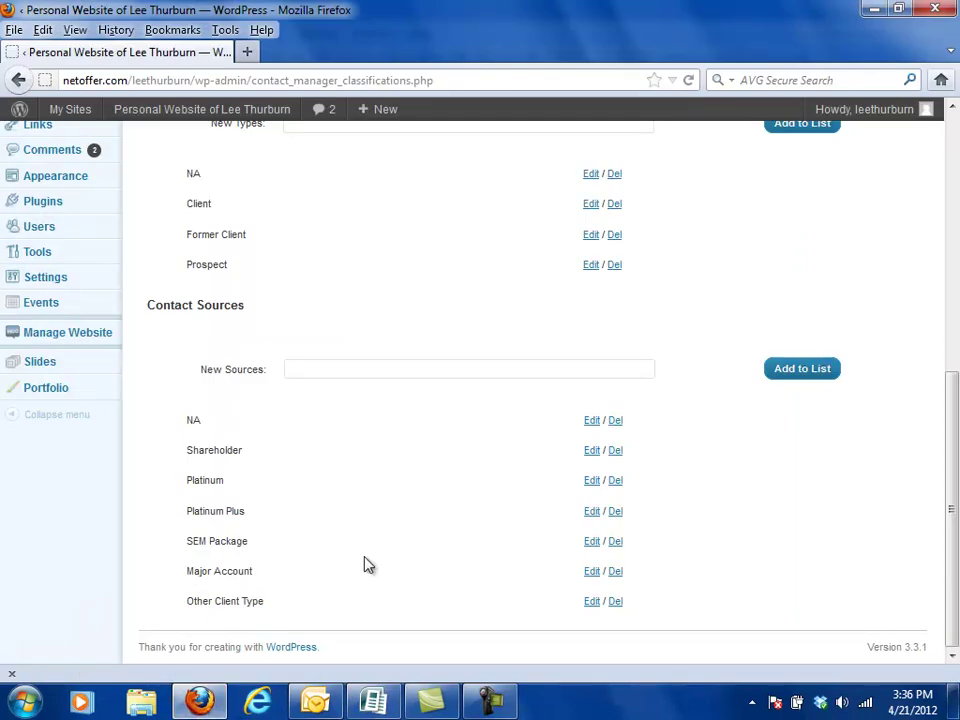
scroll(366, 565, up, 5)
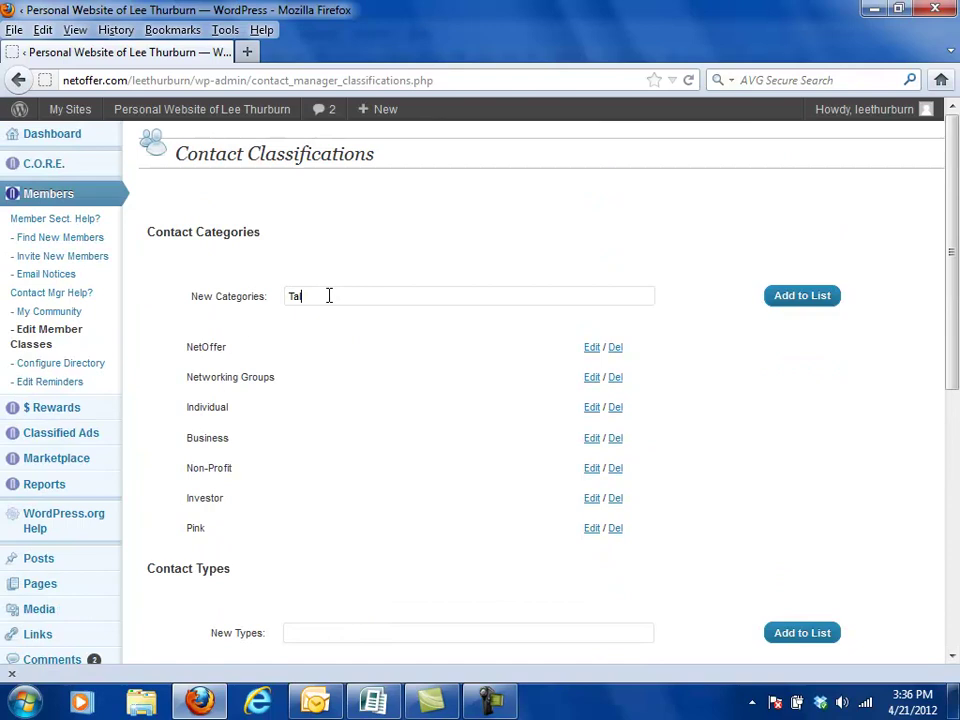
click(797, 297)
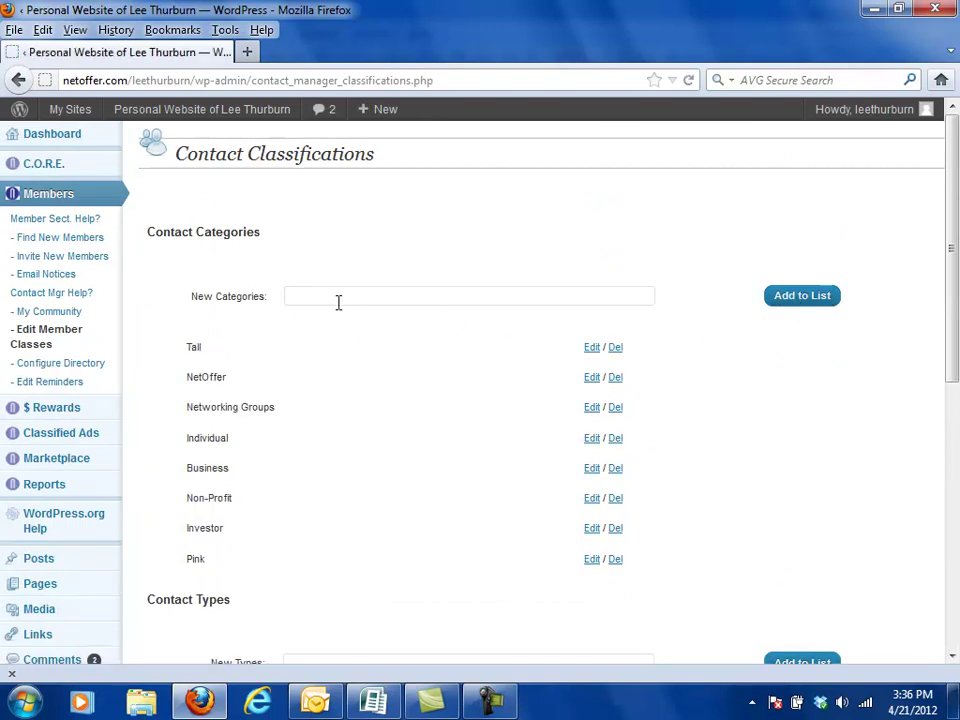
click(806, 298)
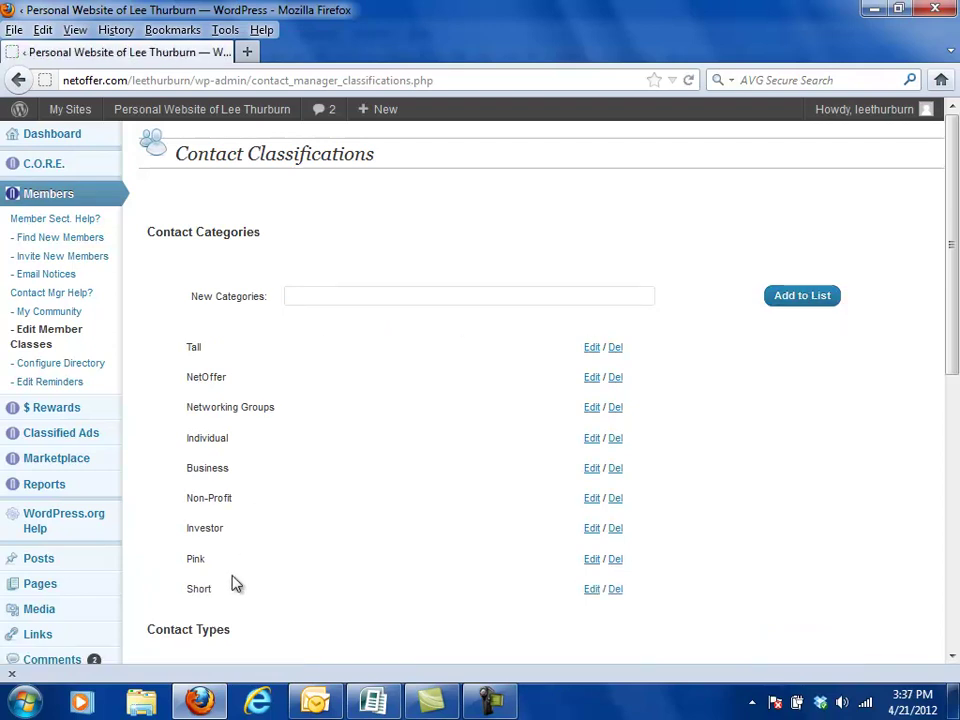
double_click(190, 589)
double_click(190, 348)
Step: Add Men and Women to the contact types
scroll(317, 392, down, 6)
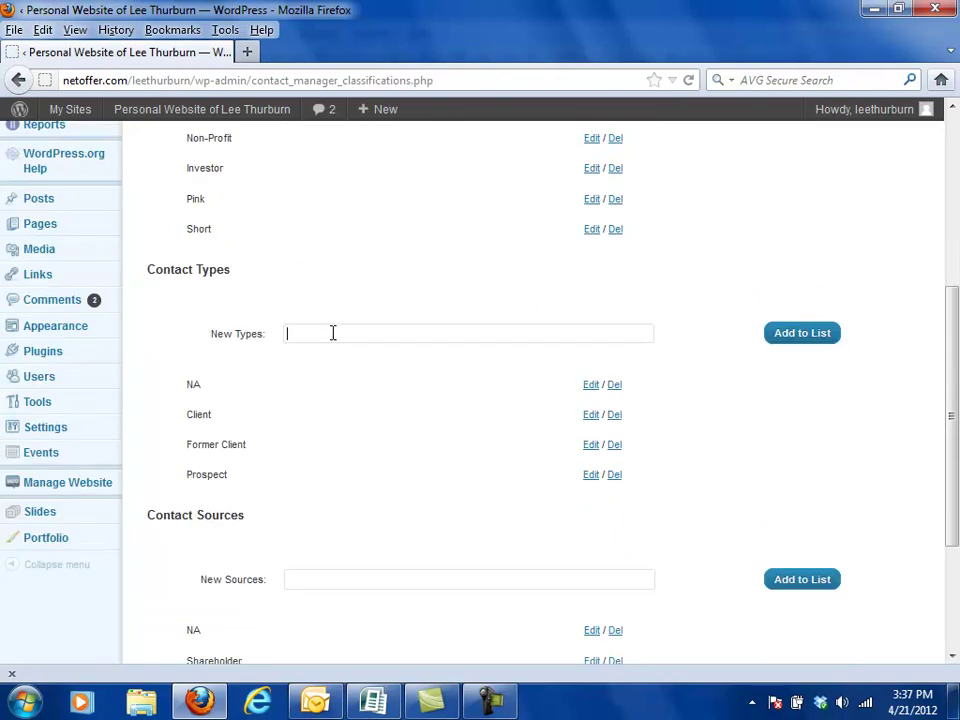
click(803, 337)
scroll(420, 476, down, 6)
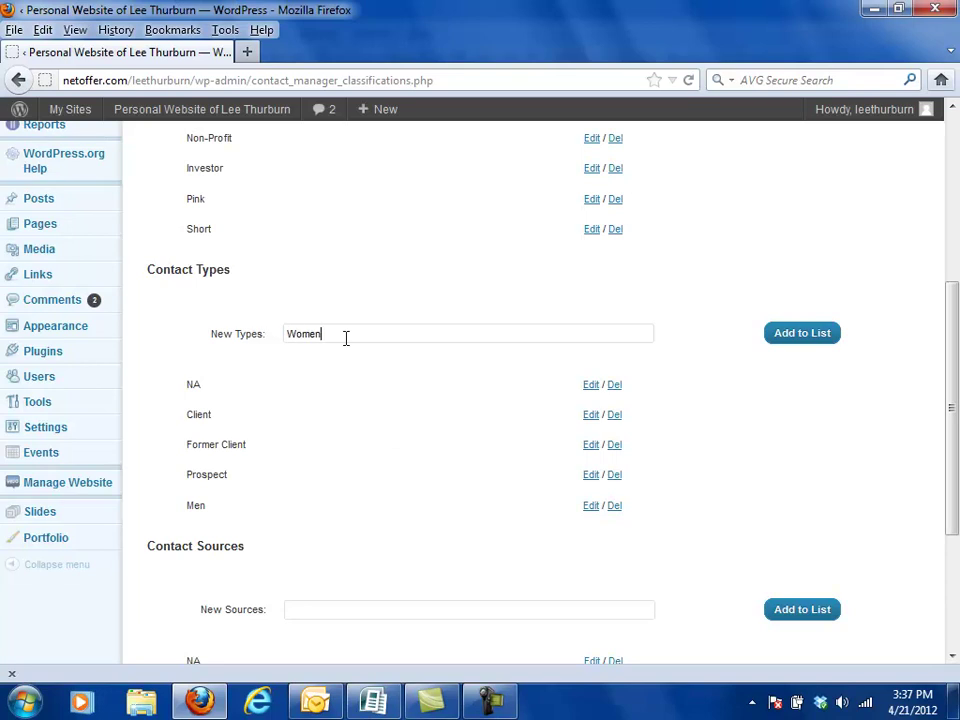
click(806, 338)
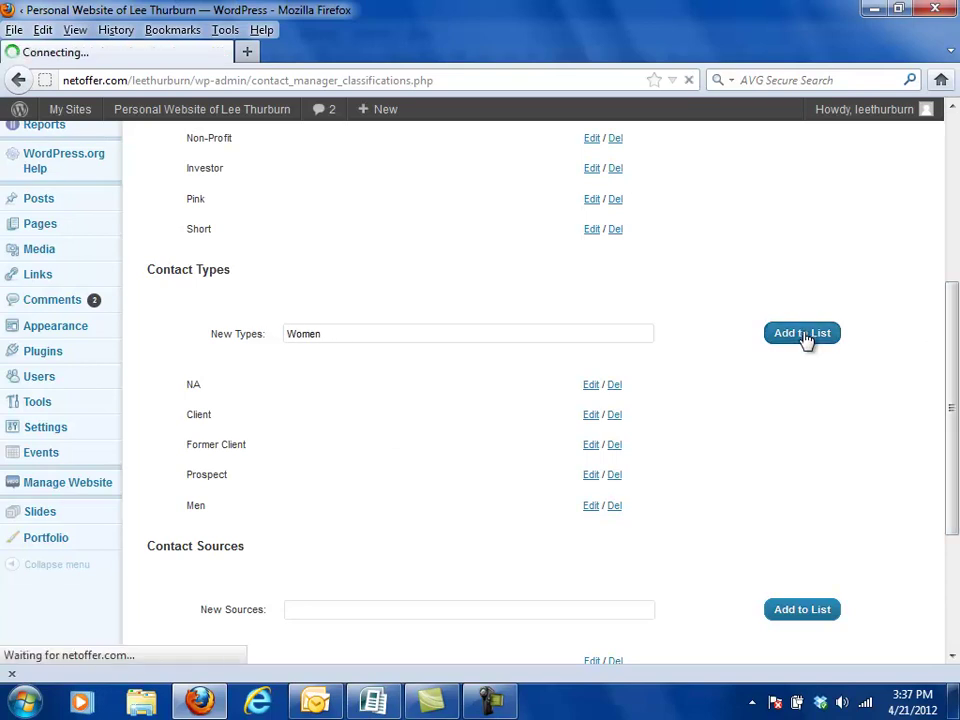
scroll(786, 387, down, 7)
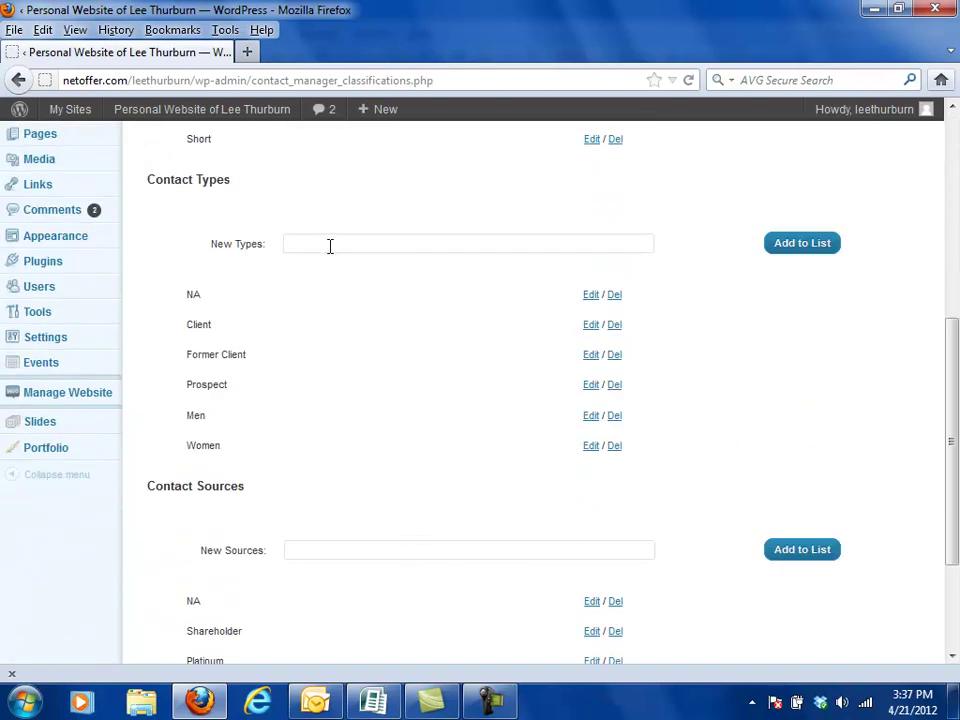
Step: Add Prospect to the Contact Sources list
drag(210, 446, 193, 431)
scroll(339, 489, down, 2)
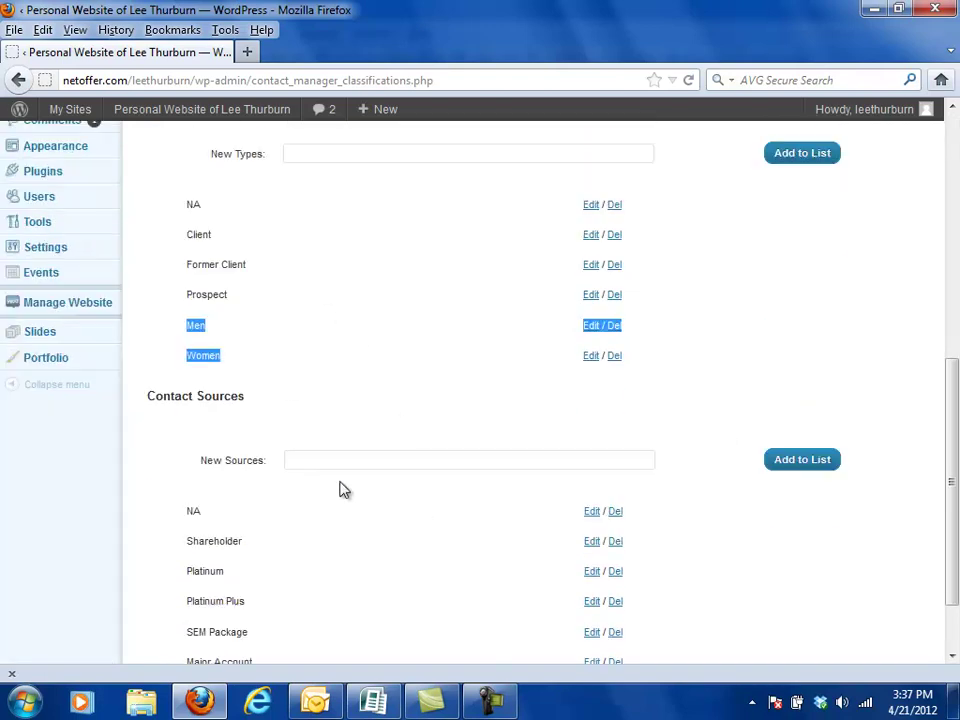
click(336, 459)
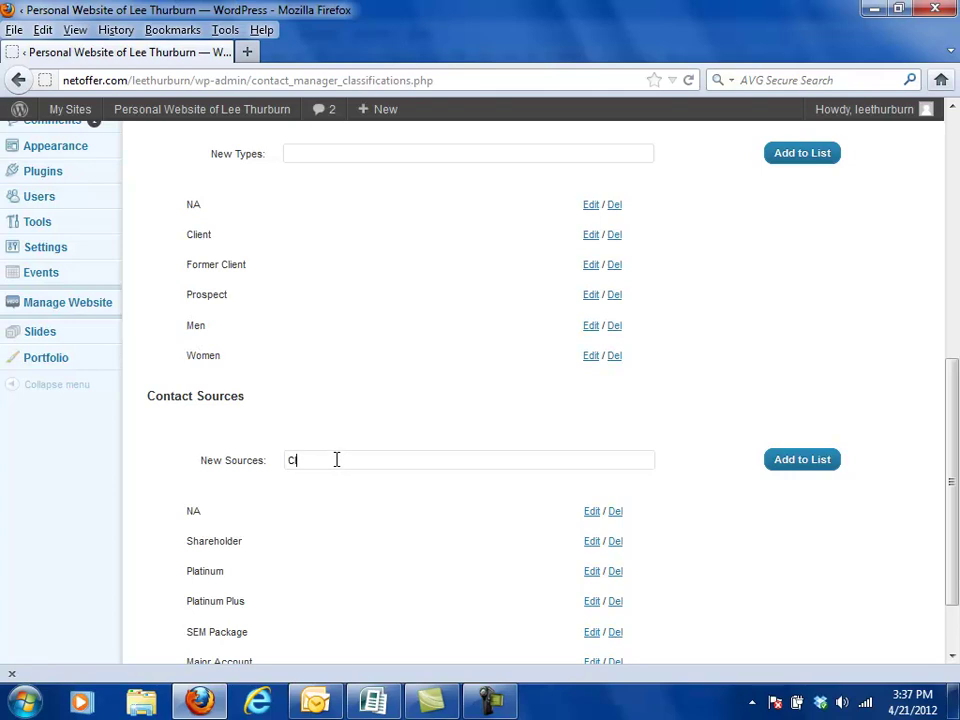
click(820, 459)
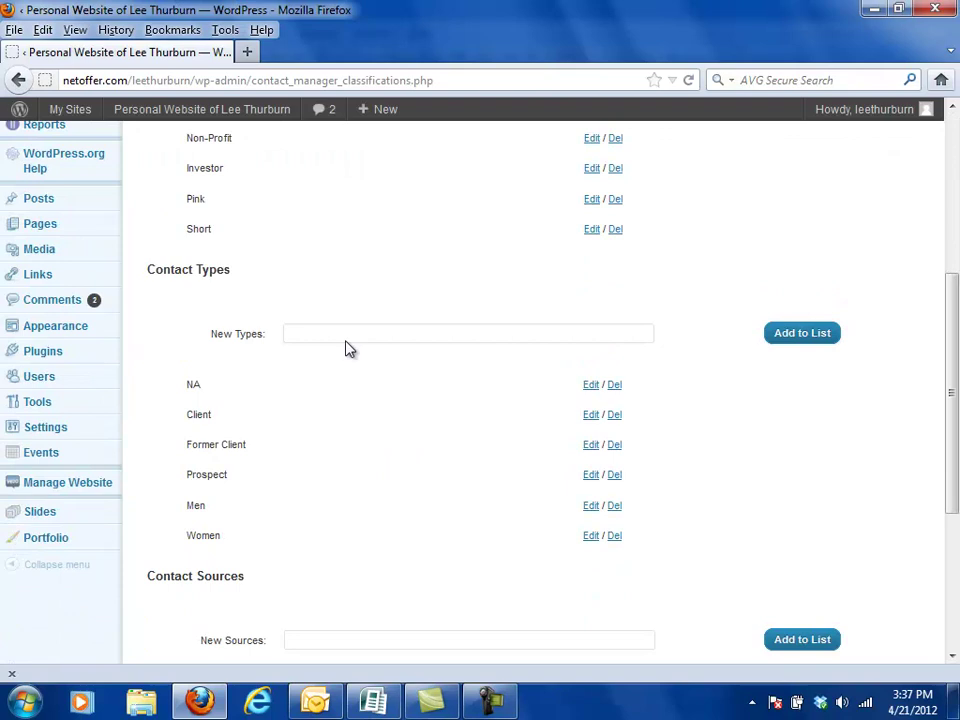
scroll(355, 365, down, 5)
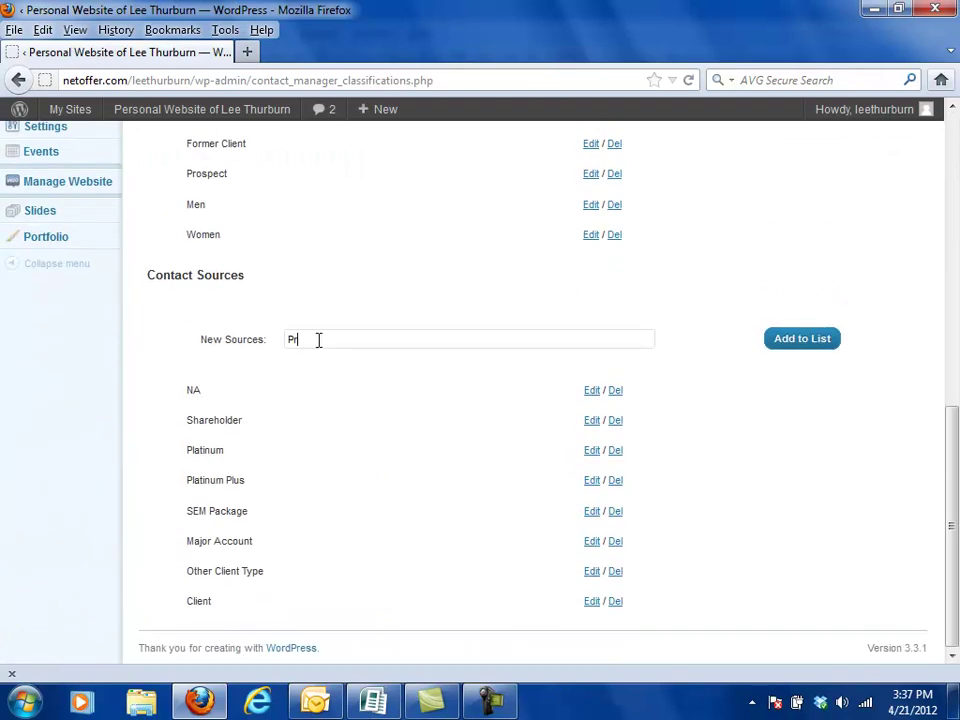
click(810, 346)
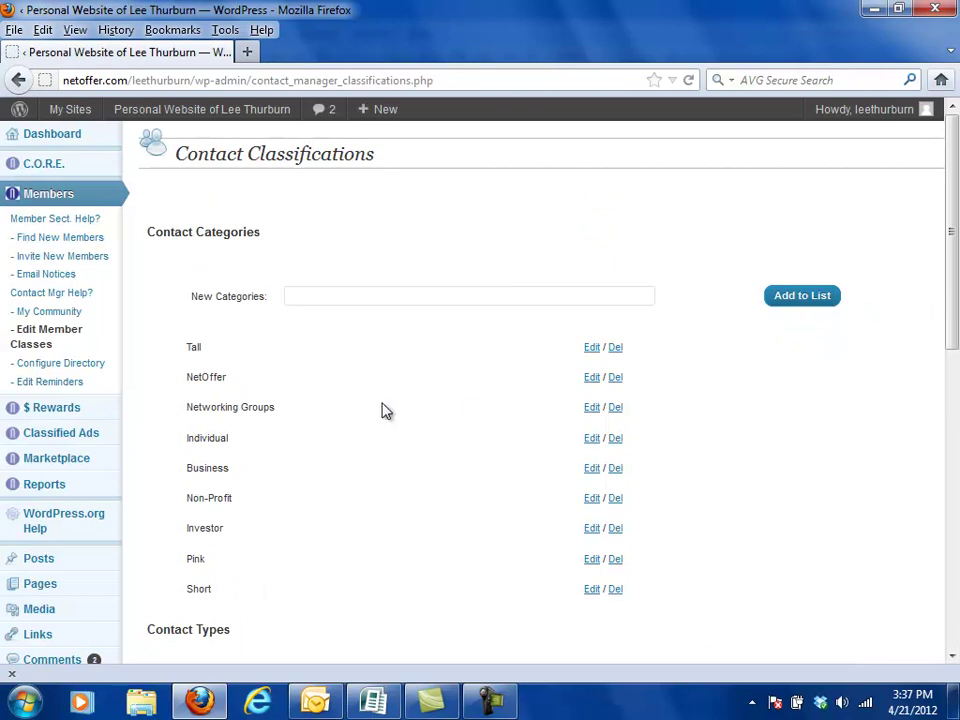
Step: Highlight the updated category list, including Short and the Categories label
drag(165, 377, 375, 576)
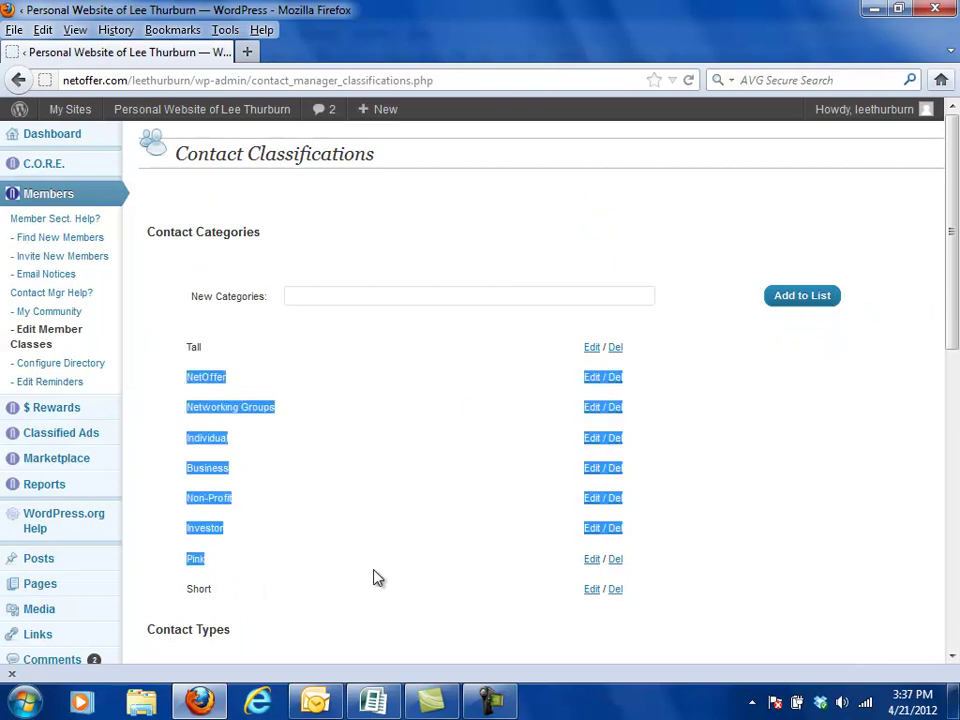
click(204, 591)
double_click(204, 591)
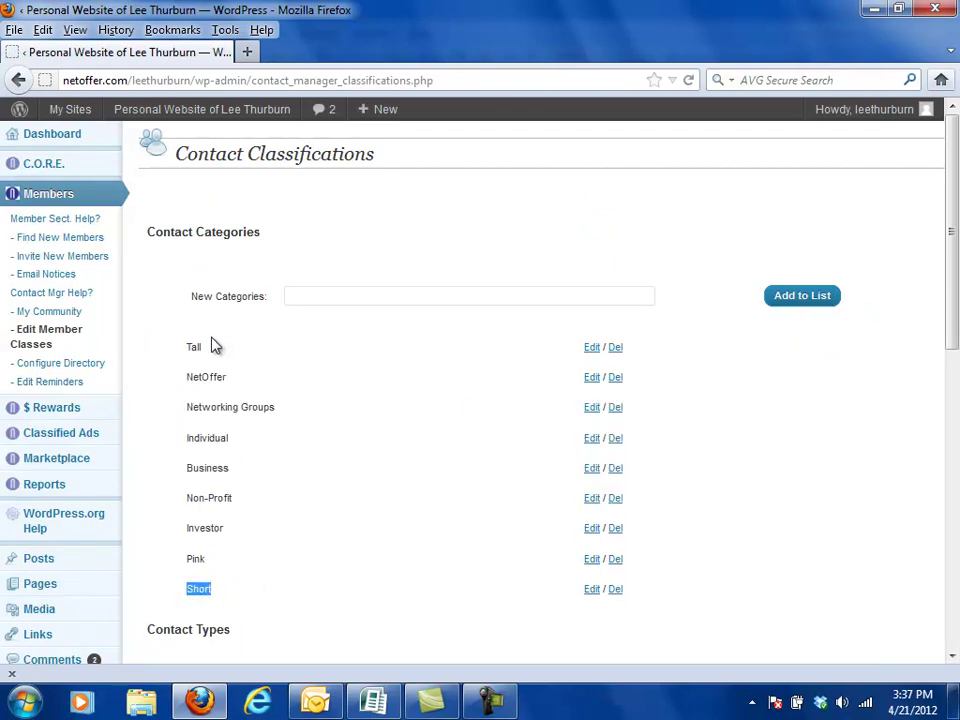
click(193, 343)
double_click(229, 296)
Step: Highlight the Men and Women types and the Sources heading to review them
scroll(270, 390, down, 5)
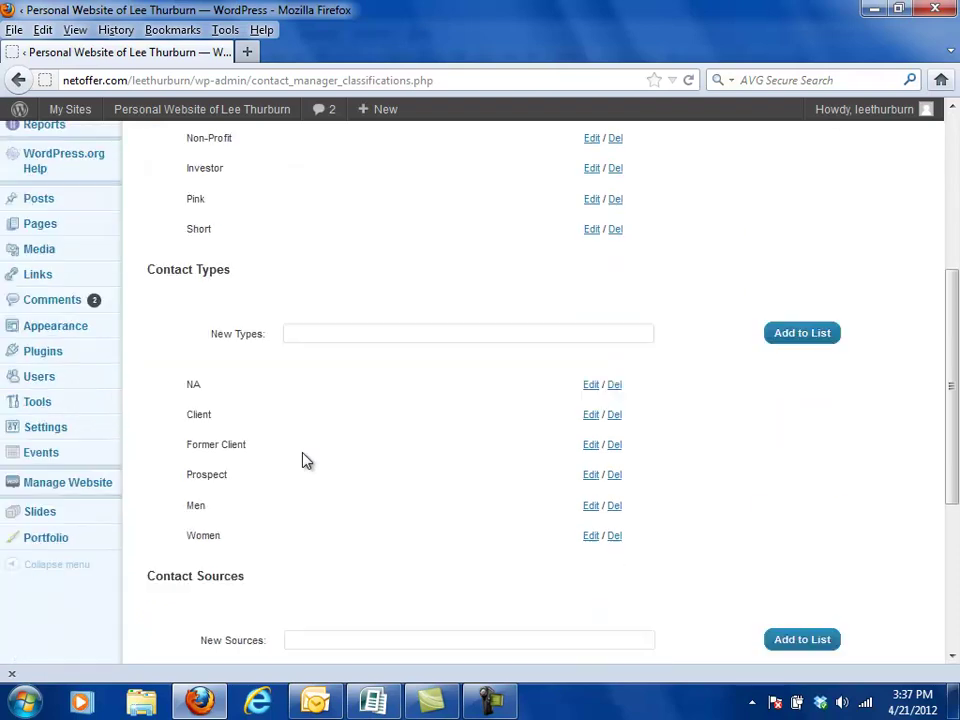
drag(222, 535, 189, 514)
click(250, 334)
double_click(250, 334)
scroll(282, 393, down, 5)
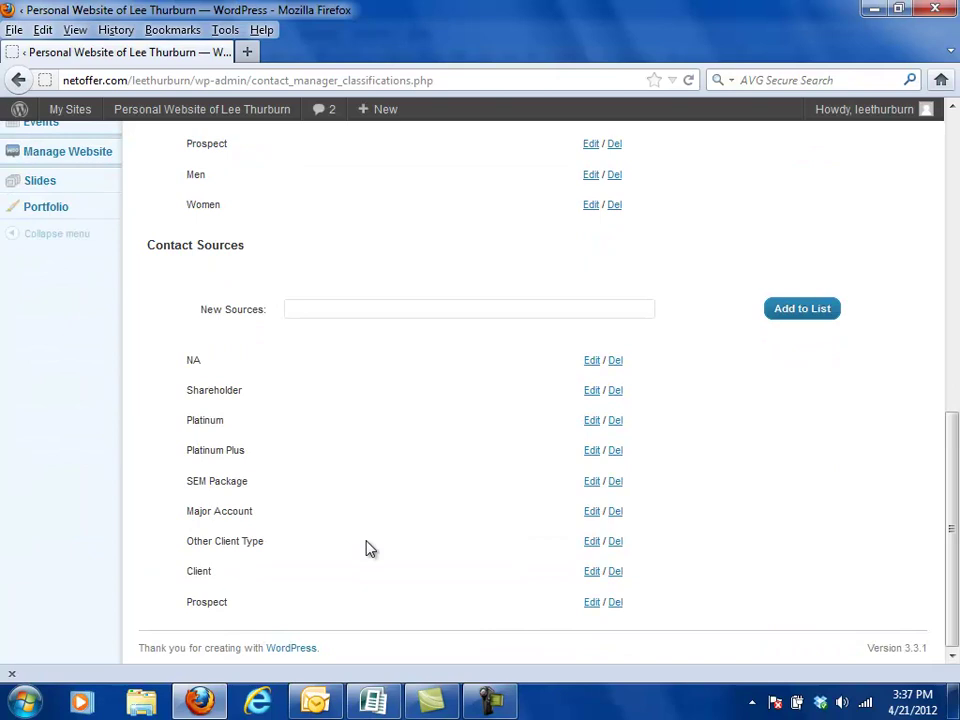
drag(227, 603, 189, 591)
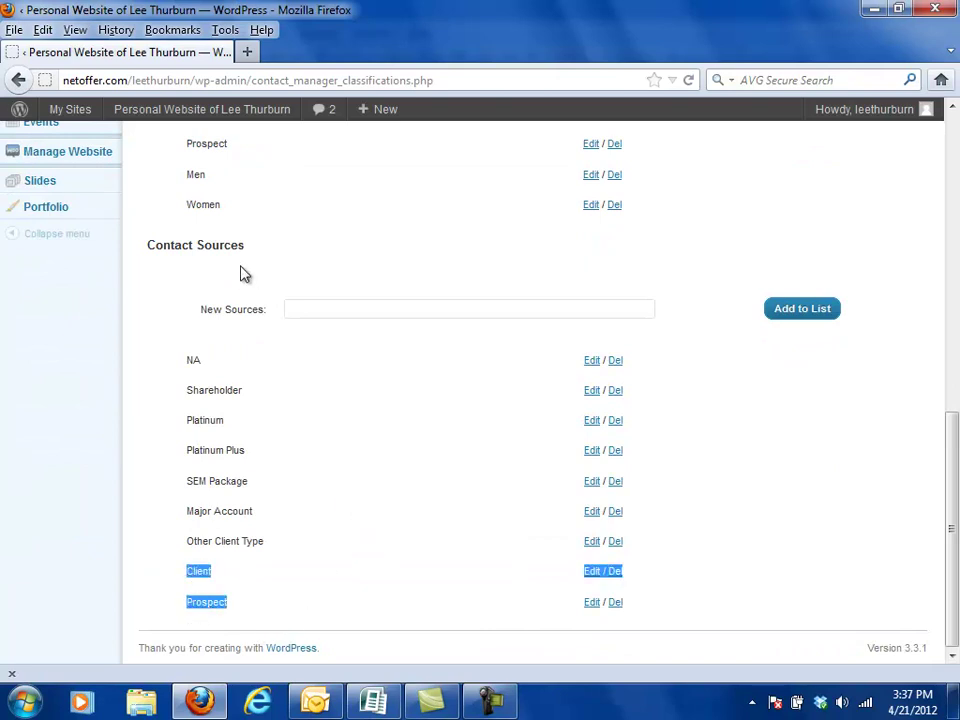
double_click(222, 245)
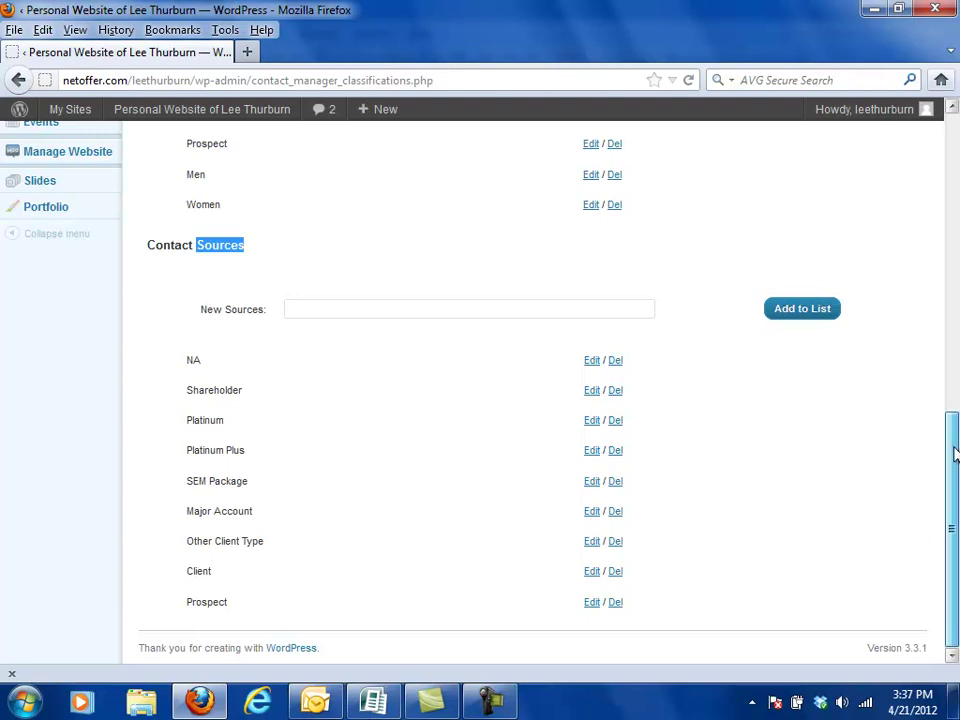
drag(954, 454, 954, 150)
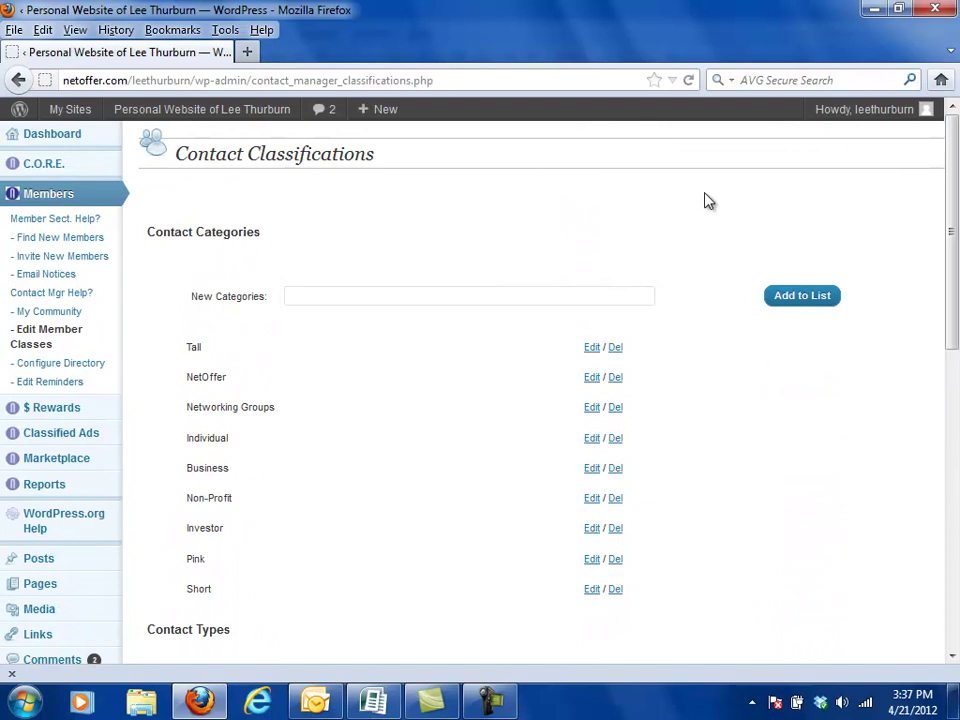
mouse_move(21, 148)
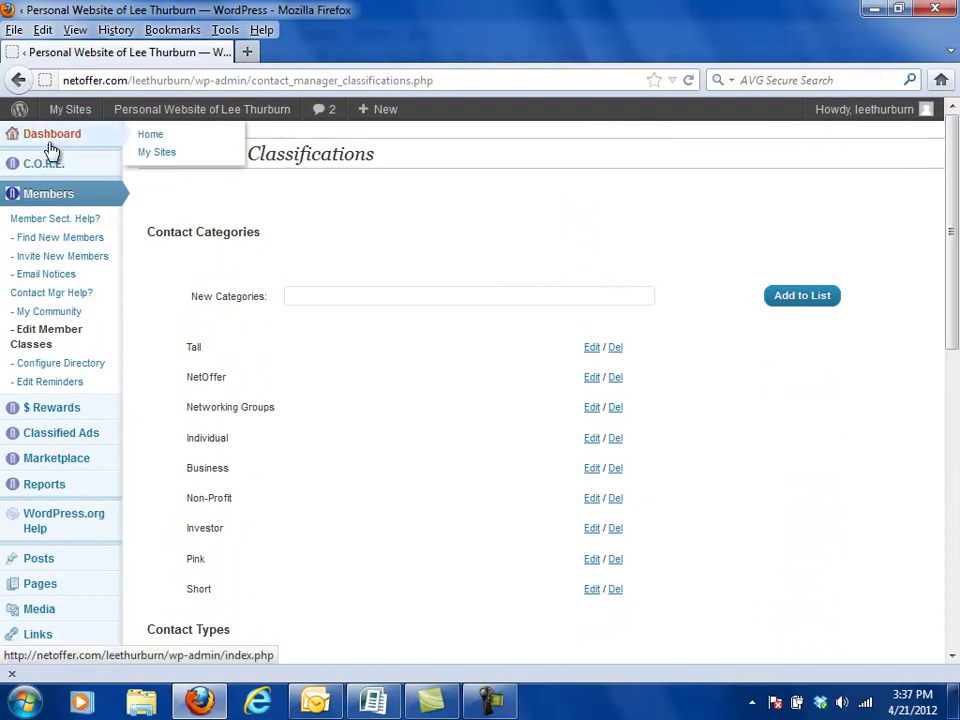
Step: Set DFW Netweavers to category Tall, type Men, source Client and save
click(46, 313)
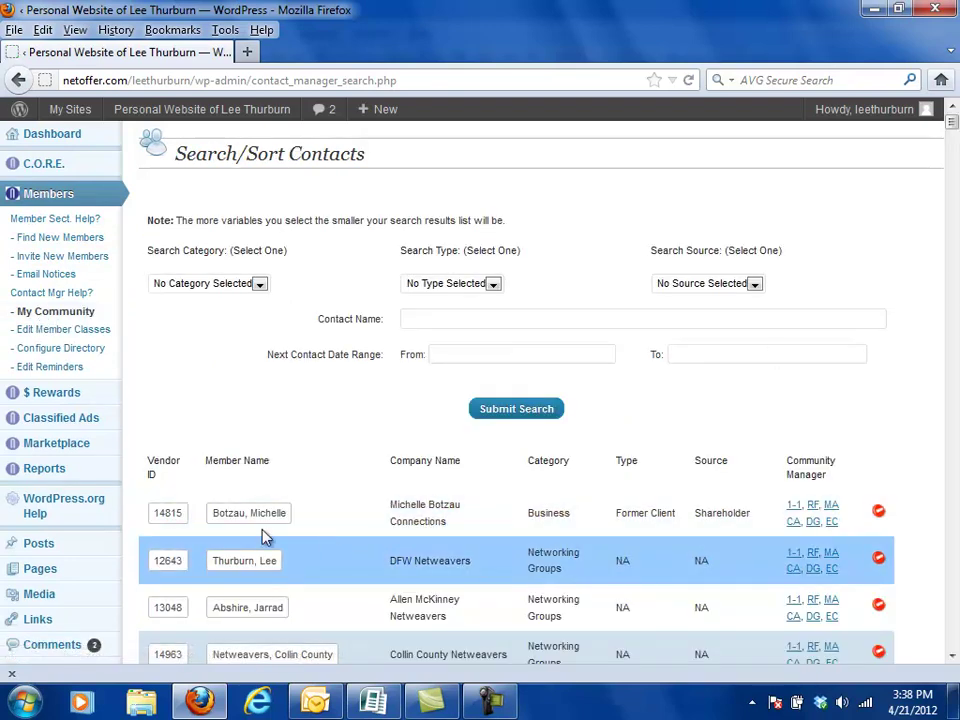
click(168, 558)
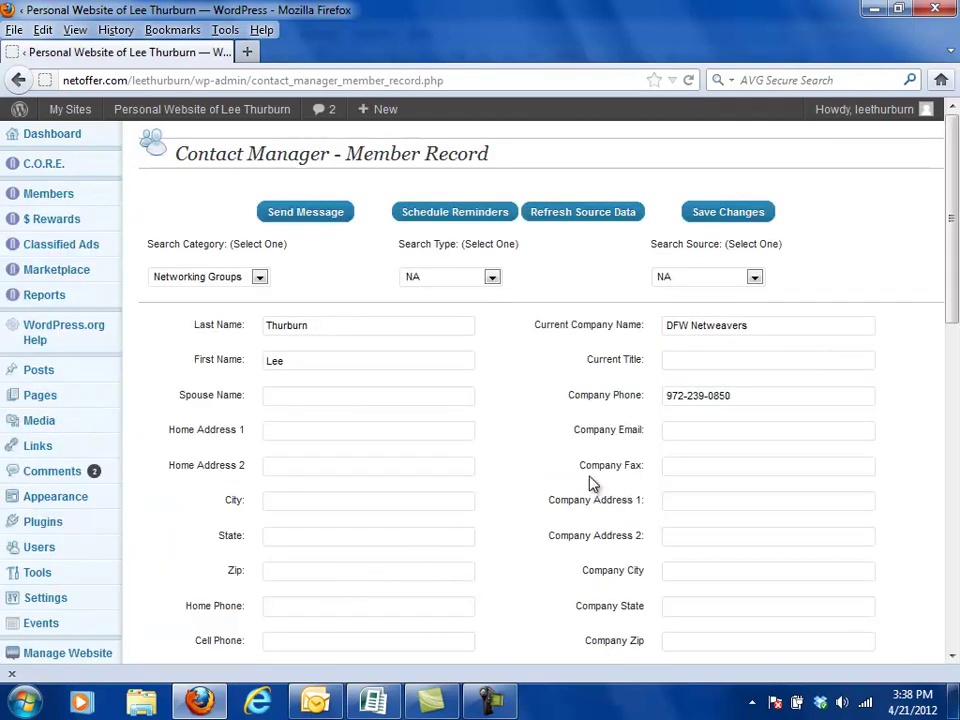
click(260, 280)
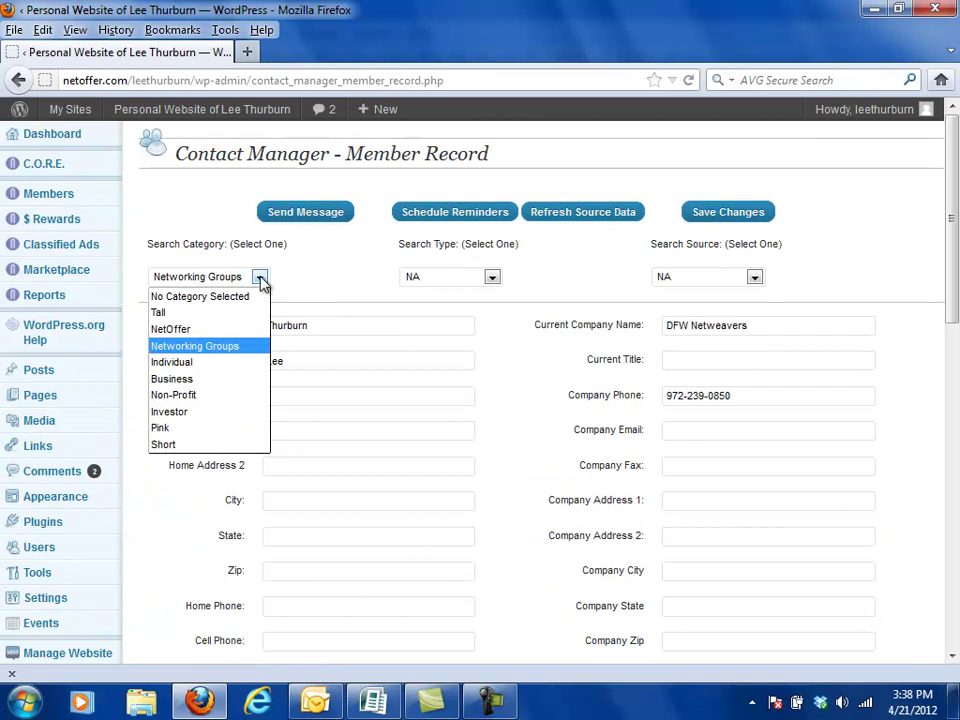
click(165, 313)
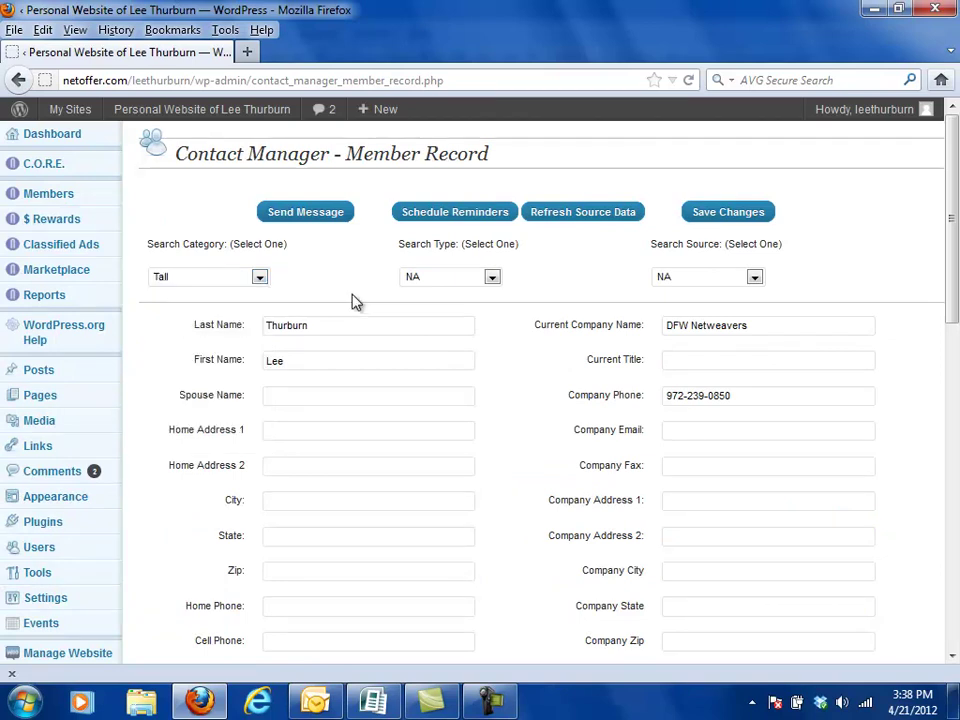
click(416, 281)
click(418, 379)
click(670, 284)
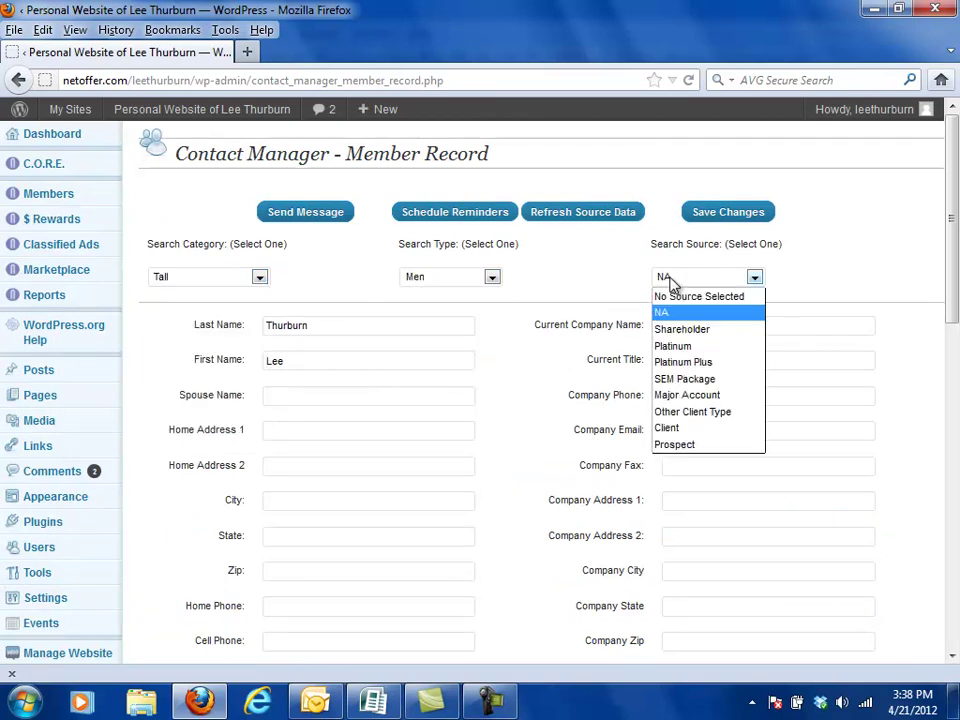
click(679, 427)
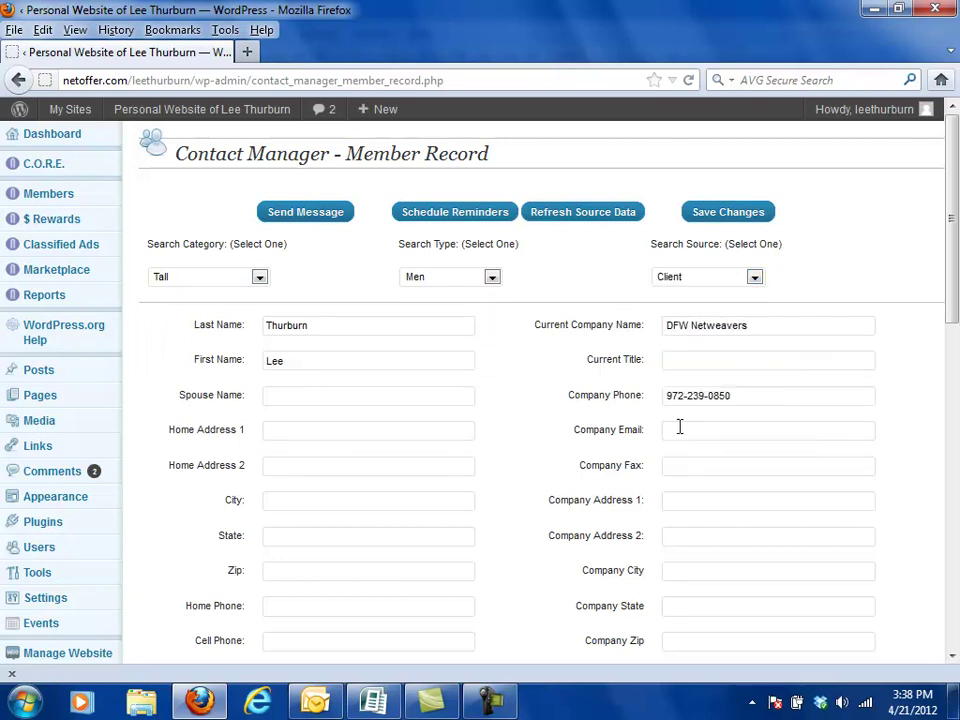
click(722, 222)
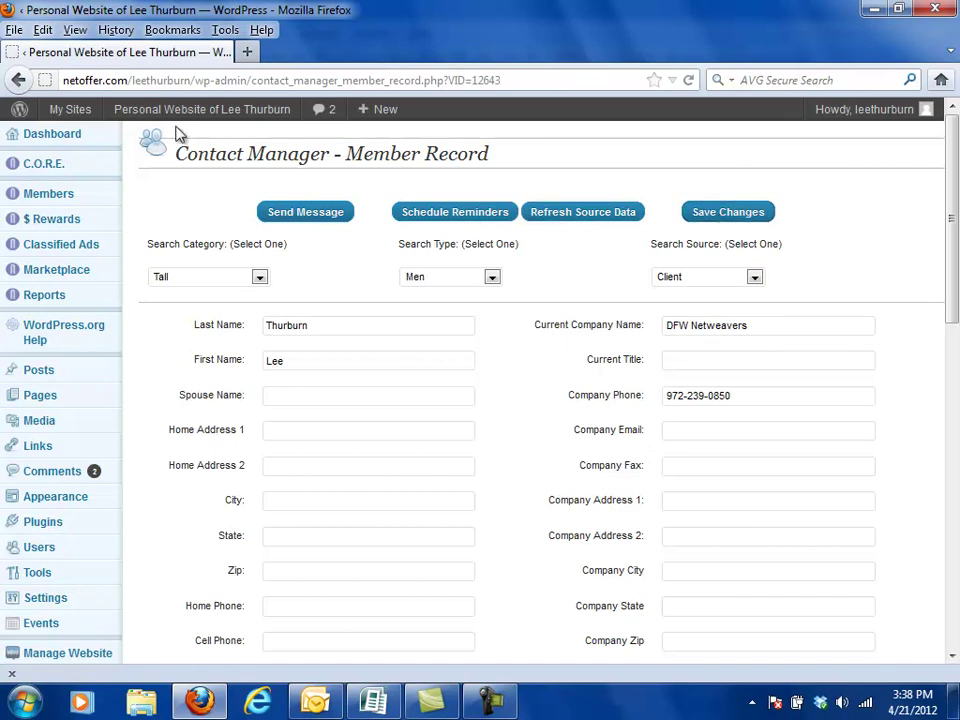
Step: Open the East Dallas Netweavers record from the My Community contact list
mouse_move(40, 199)
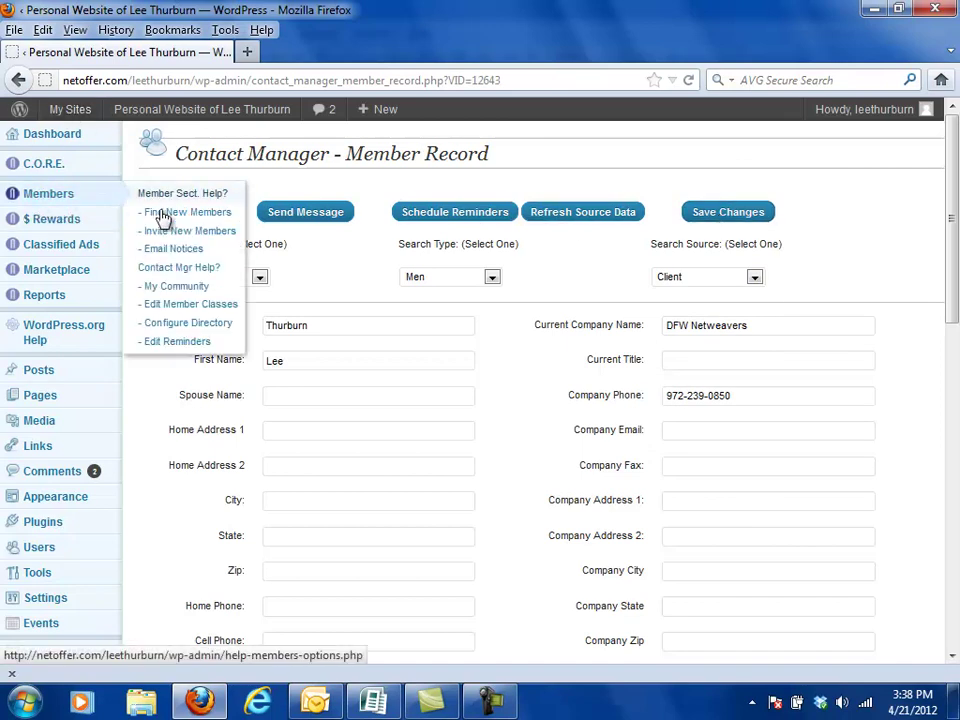
click(170, 288)
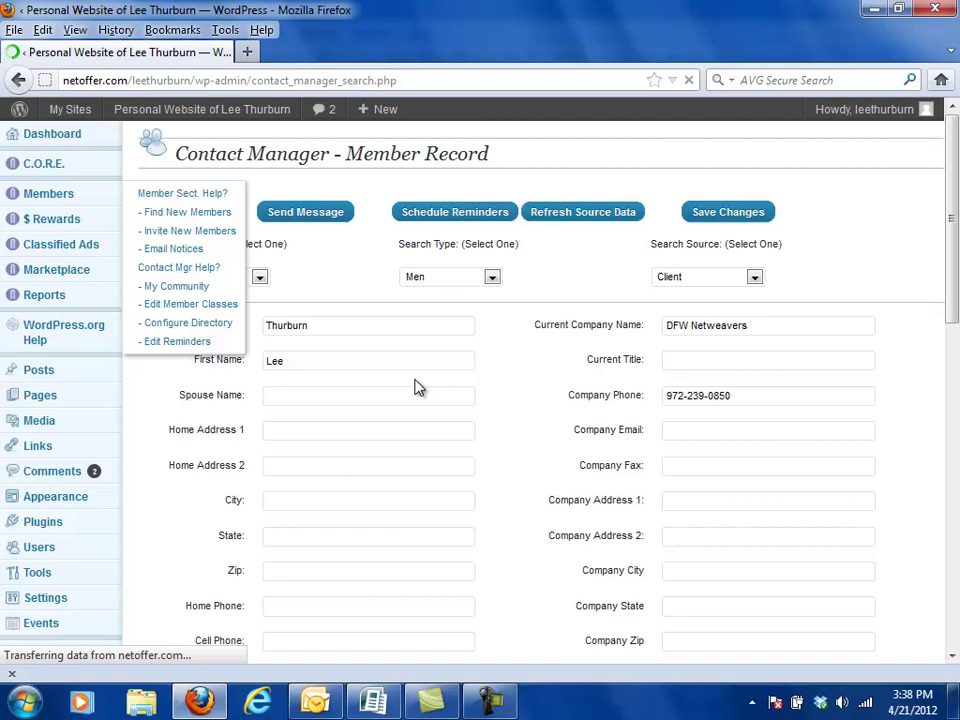
scroll(330, 460, down, 5)
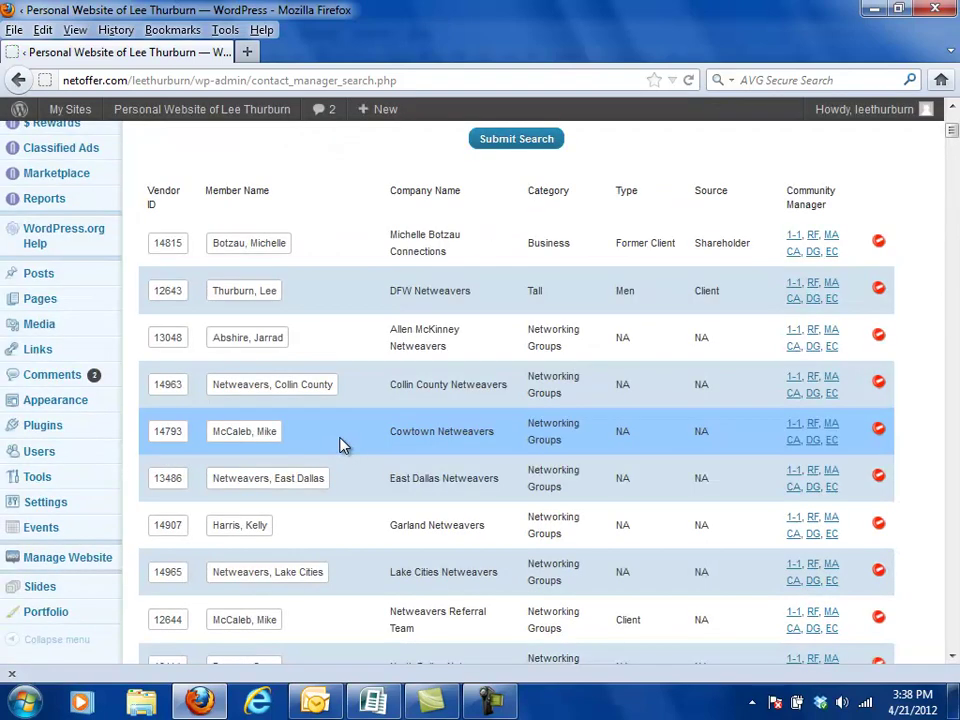
click(168, 480)
scroll(170, 488, down, 2)
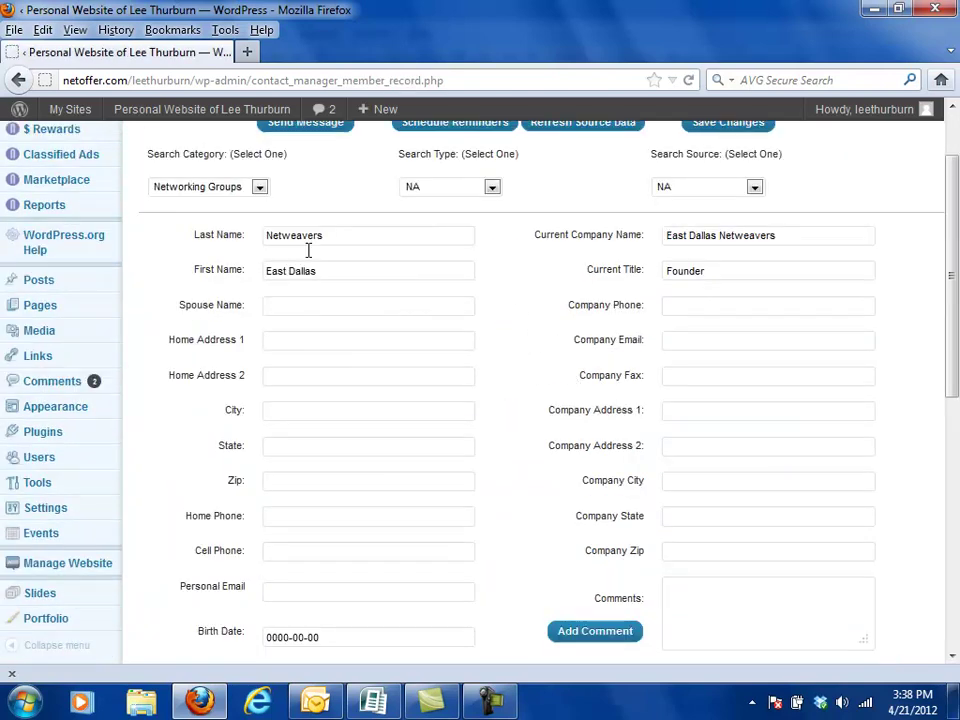
Step: Set its category to Short, type to Women, source to Prospect, and save
click(222, 190)
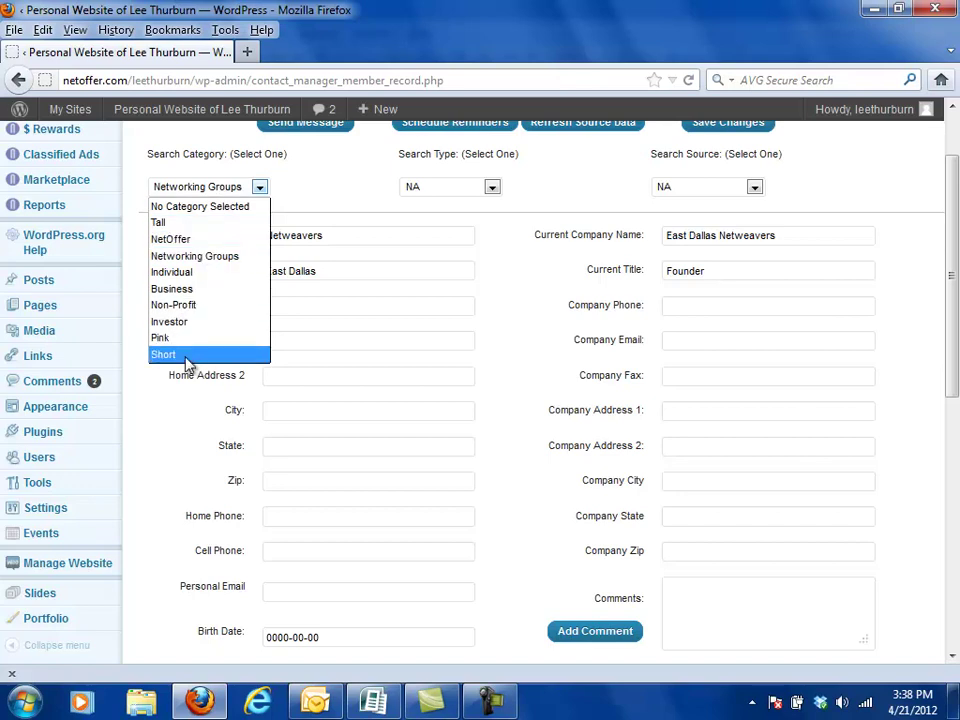
click(185, 355)
click(424, 193)
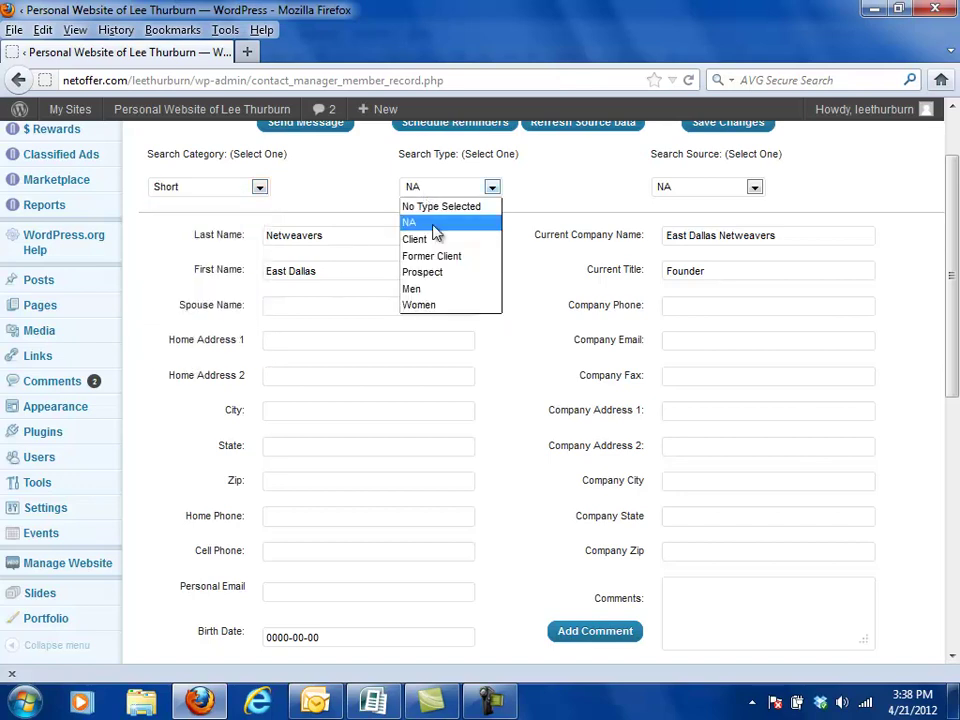
click(435, 306)
click(684, 190)
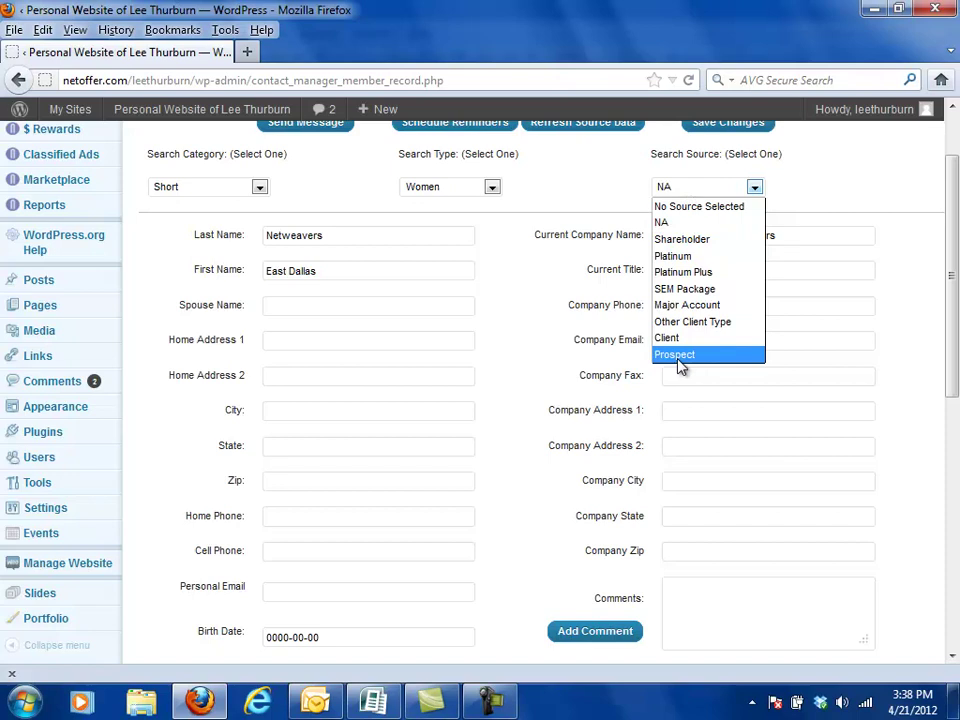
click(678, 355)
scroll(957, 320, up, 2)
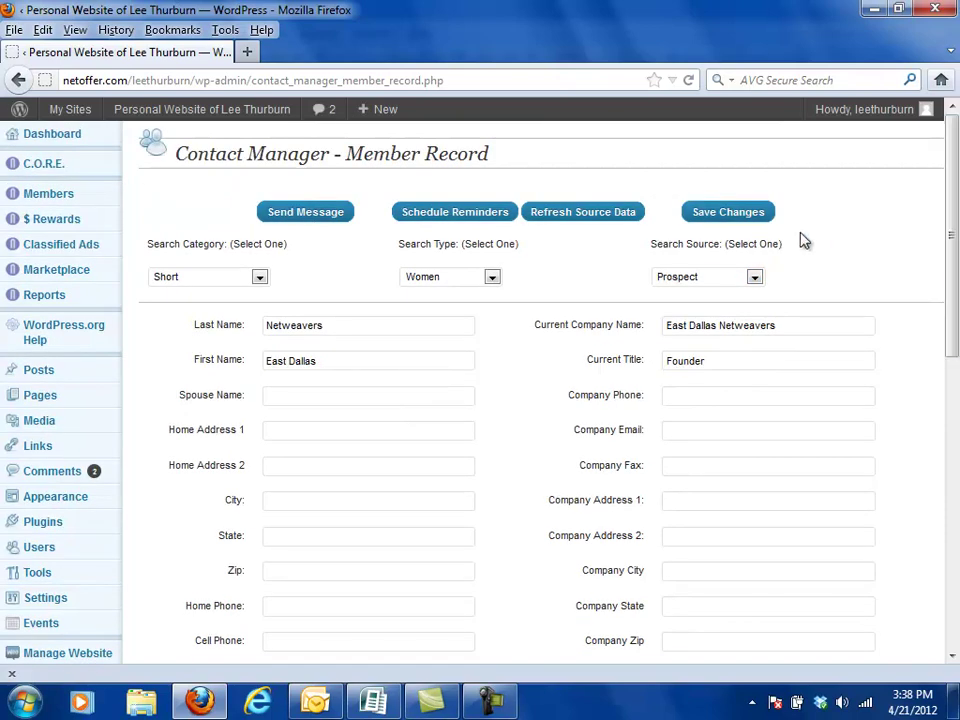
click(740, 216)
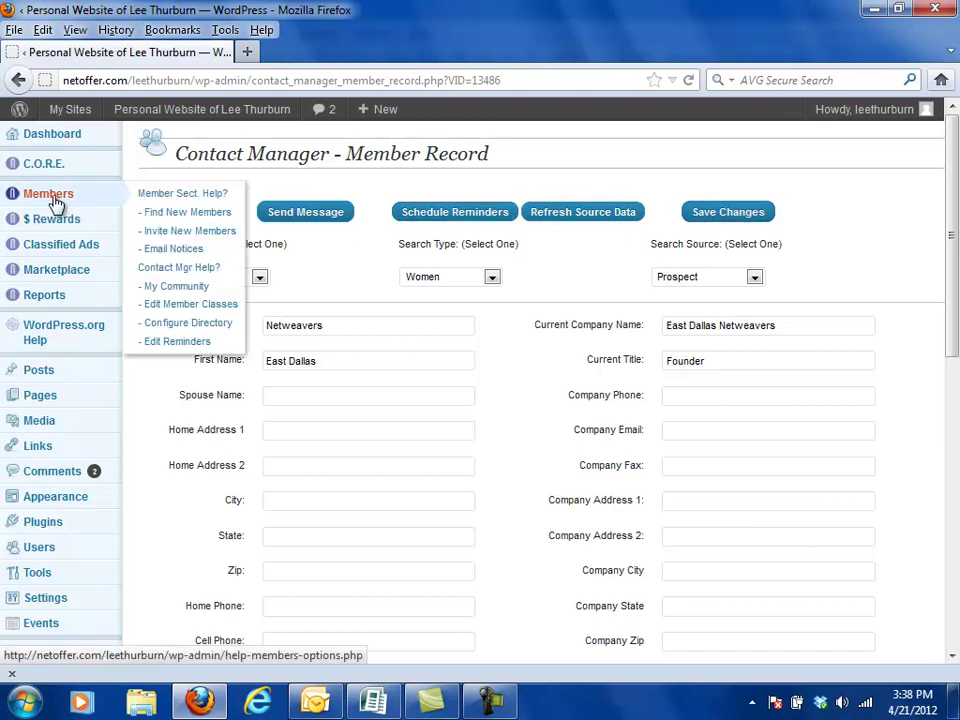
Step: Search My Community contacts filtered by category Tall, type Men and source Client
mouse_move(52, 222)
mouse_move(86, 197)
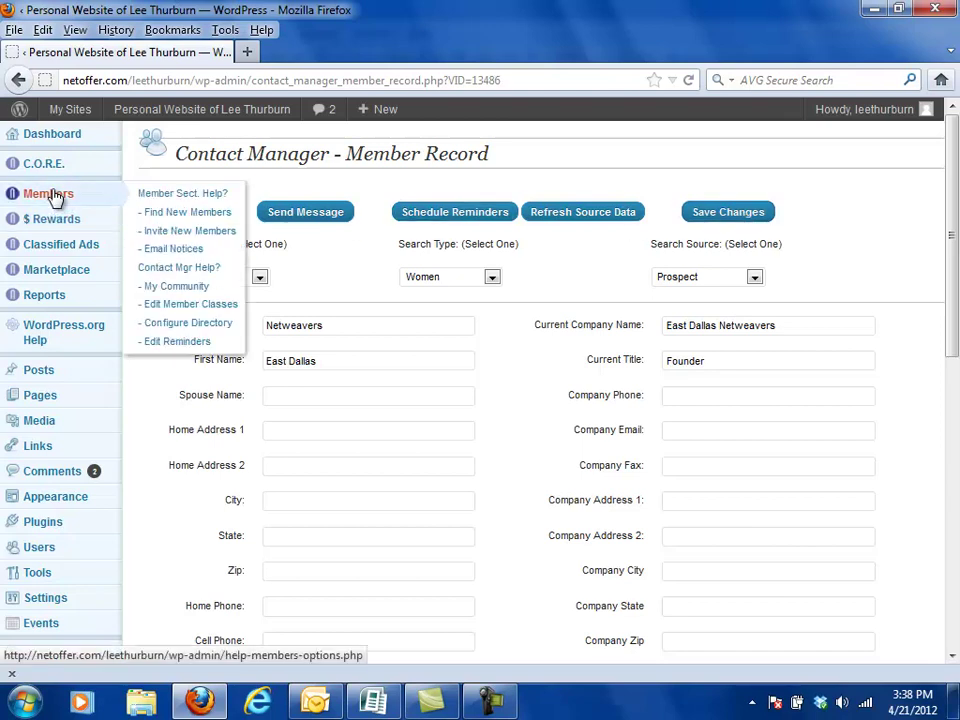
click(172, 289)
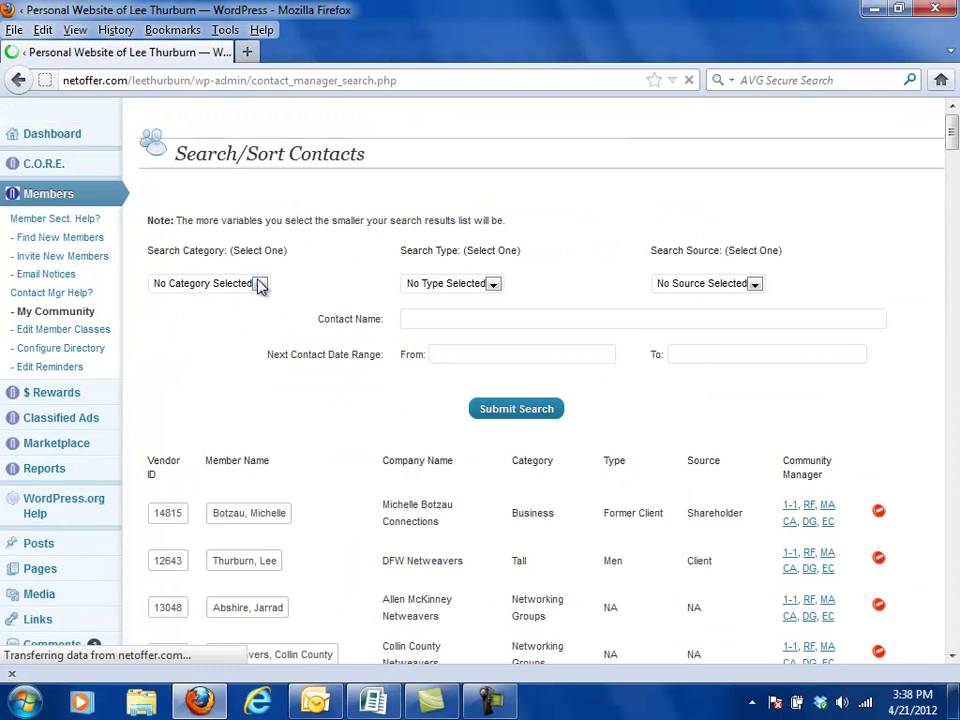
click(260, 284)
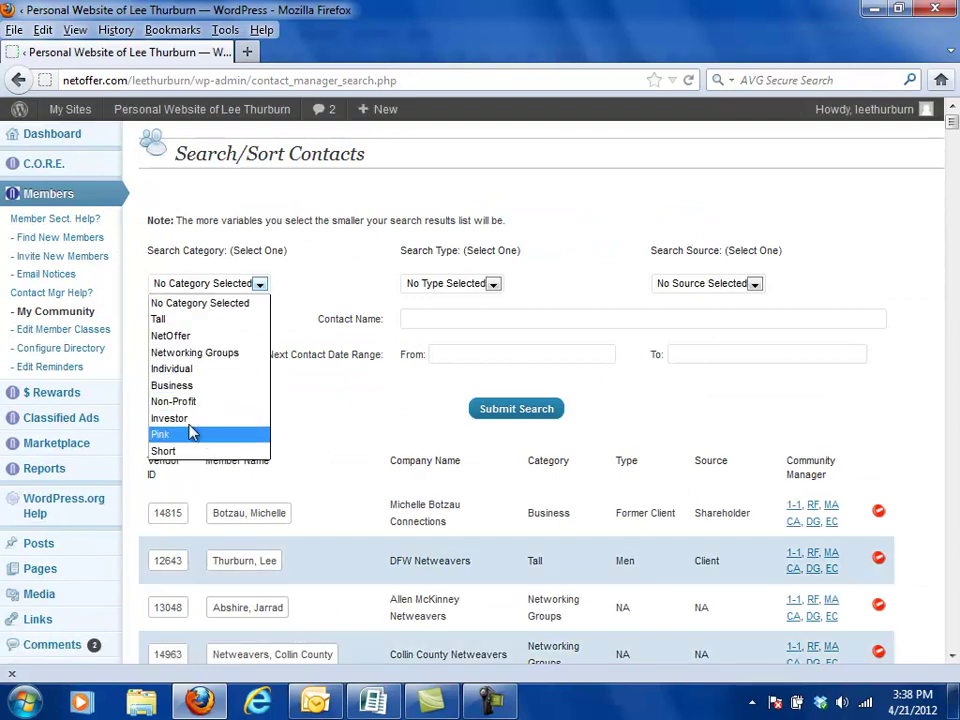
click(160, 320)
click(438, 285)
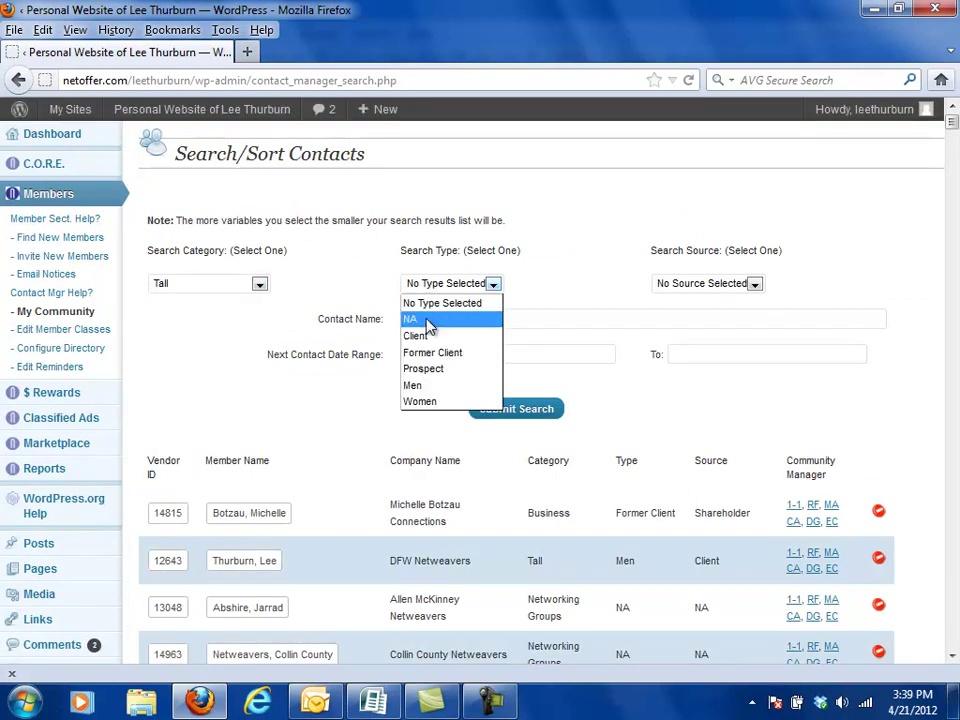
click(413, 386)
click(665, 288)
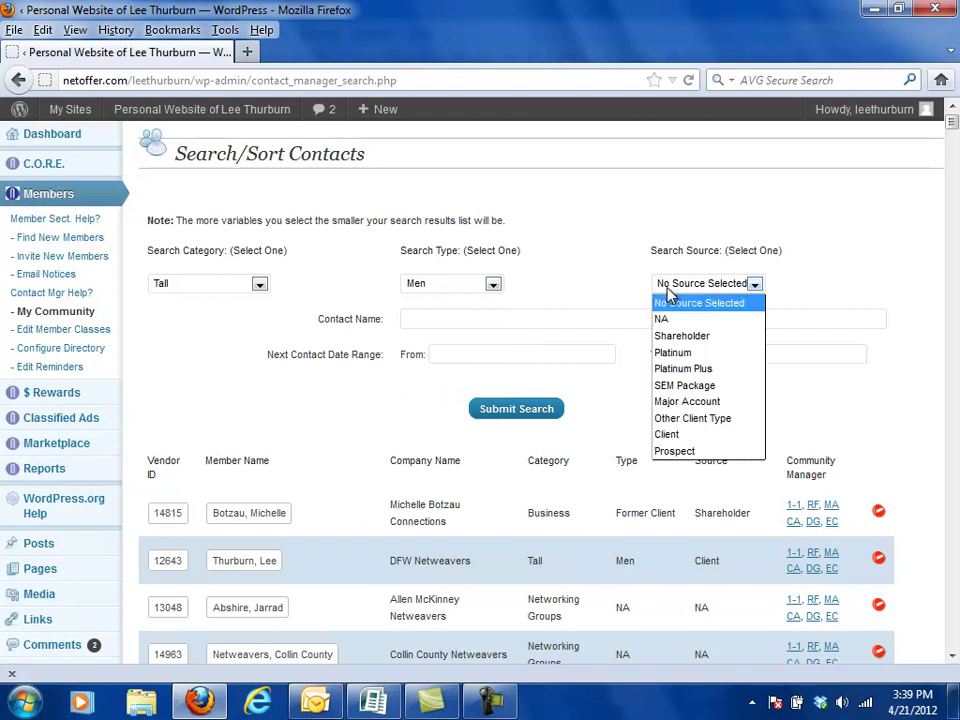
click(664, 432)
click(543, 417)
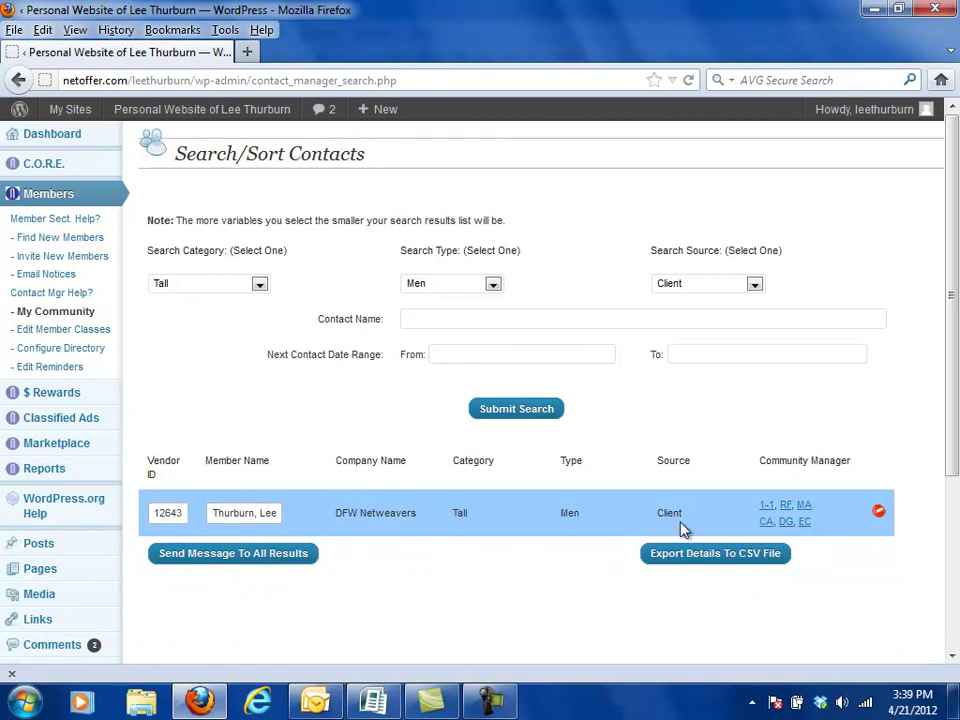
Step: Rerun the search with category Short, type Women and source Prospect
click(236, 284)
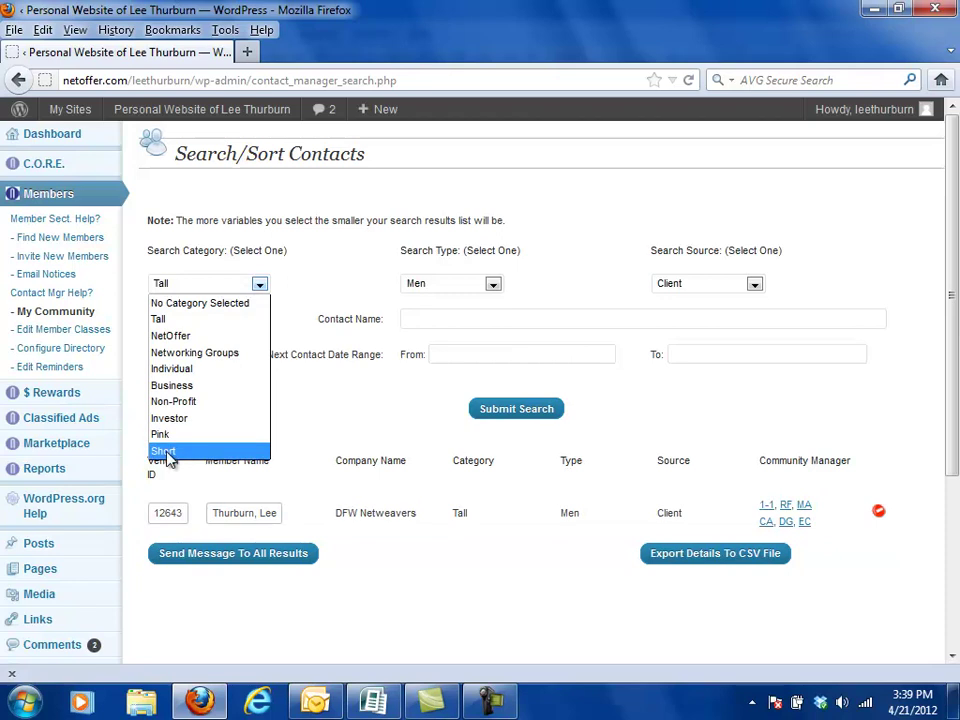
click(163, 451)
click(450, 284)
click(425, 401)
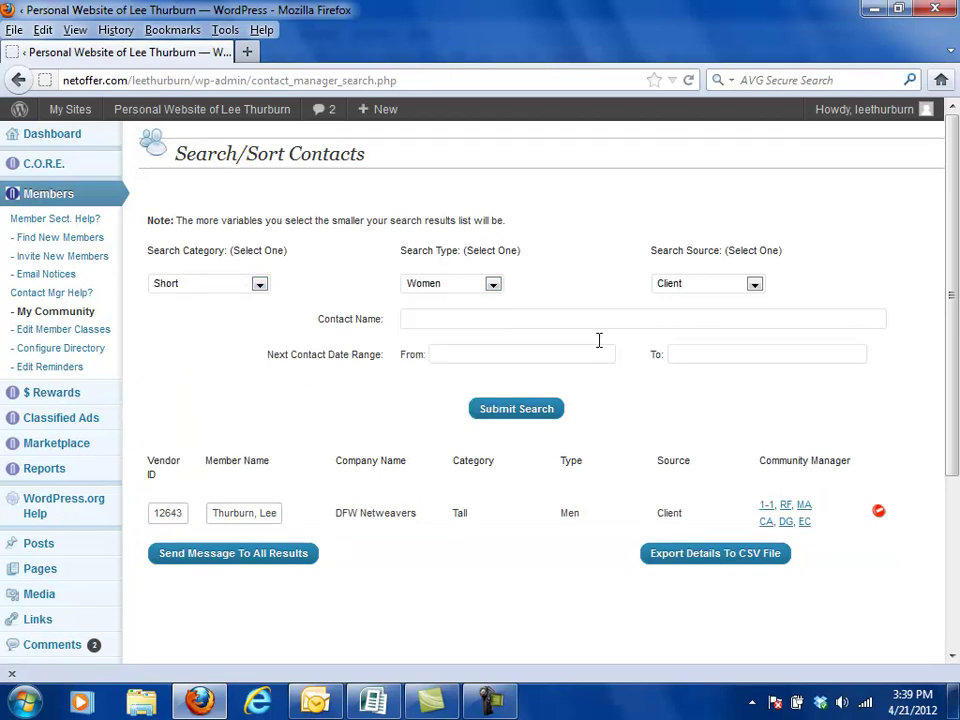
click(669, 288)
click(681, 449)
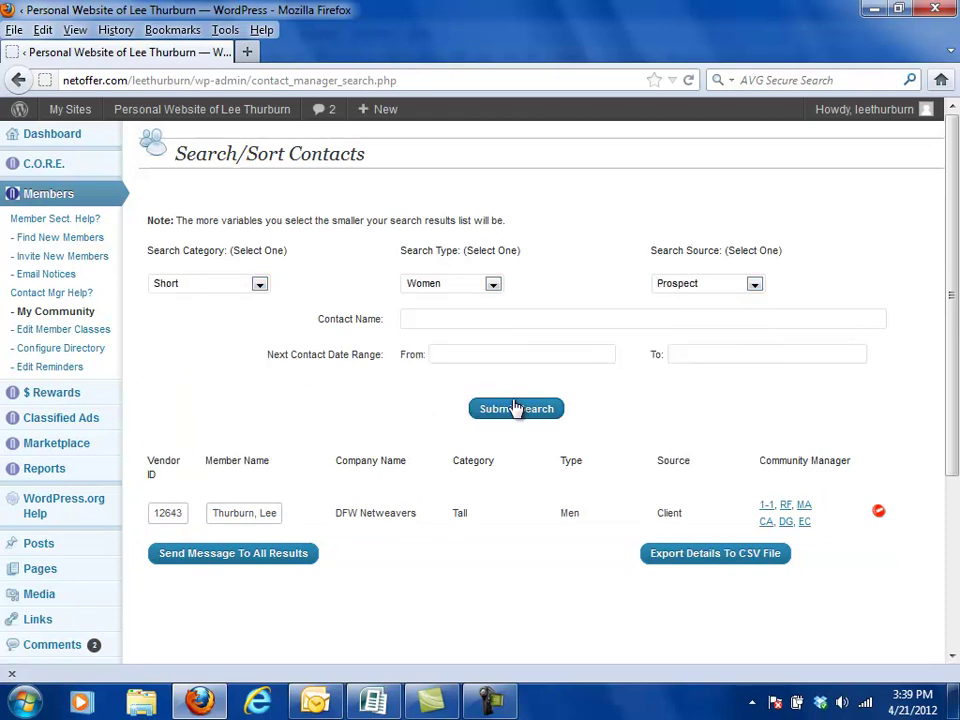
click(515, 408)
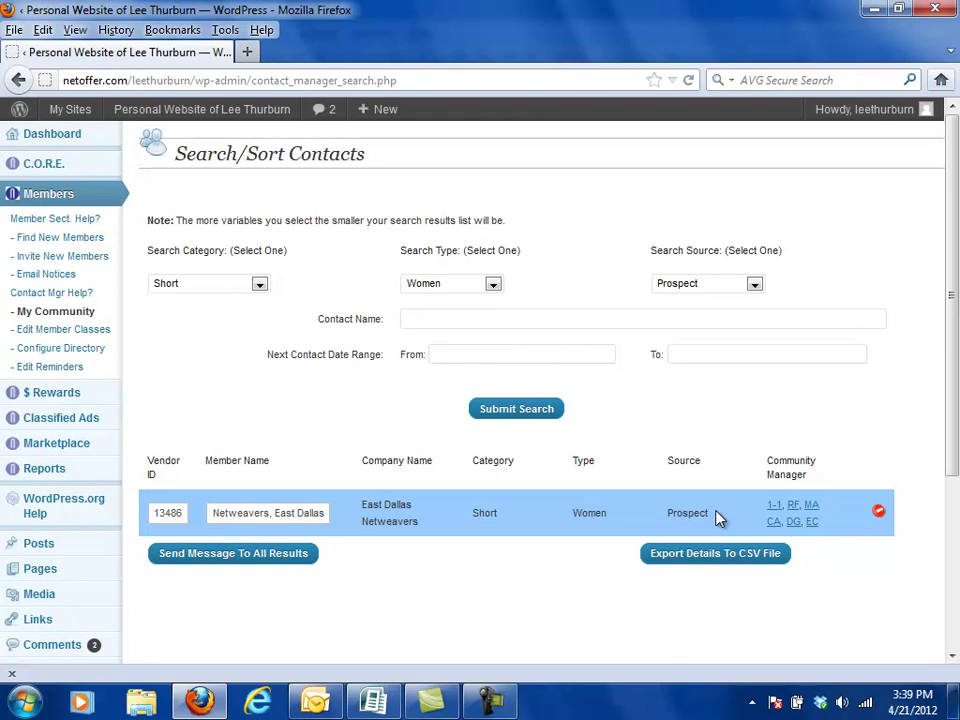
Step: In Publisher, add Dogs and Cats to the Men and Women row labels
click(372, 705)
click(476, 536)
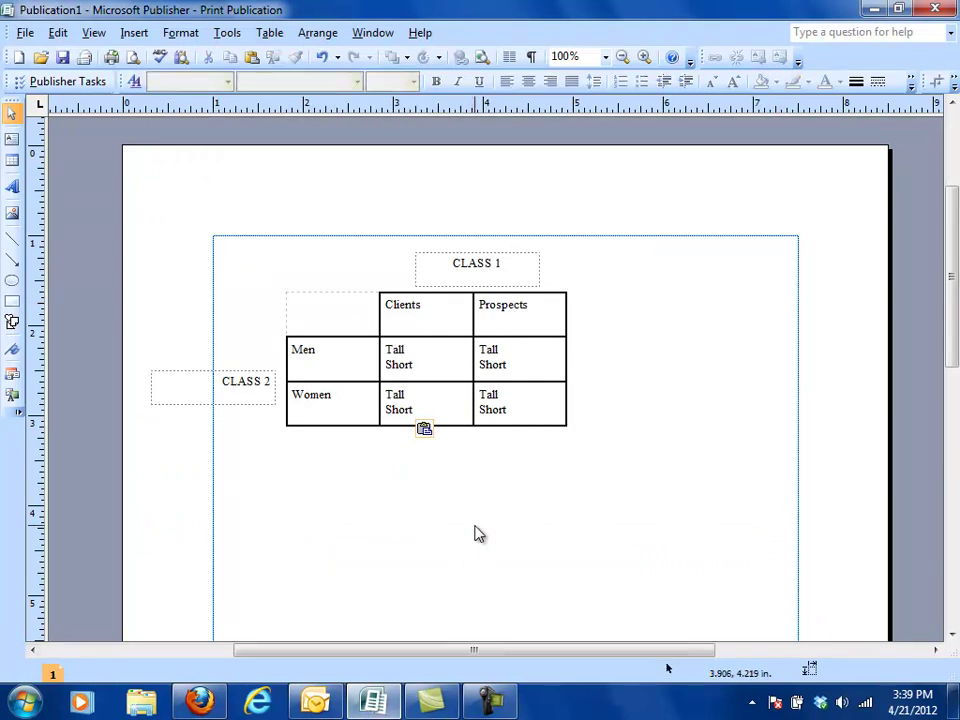
click(336, 352)
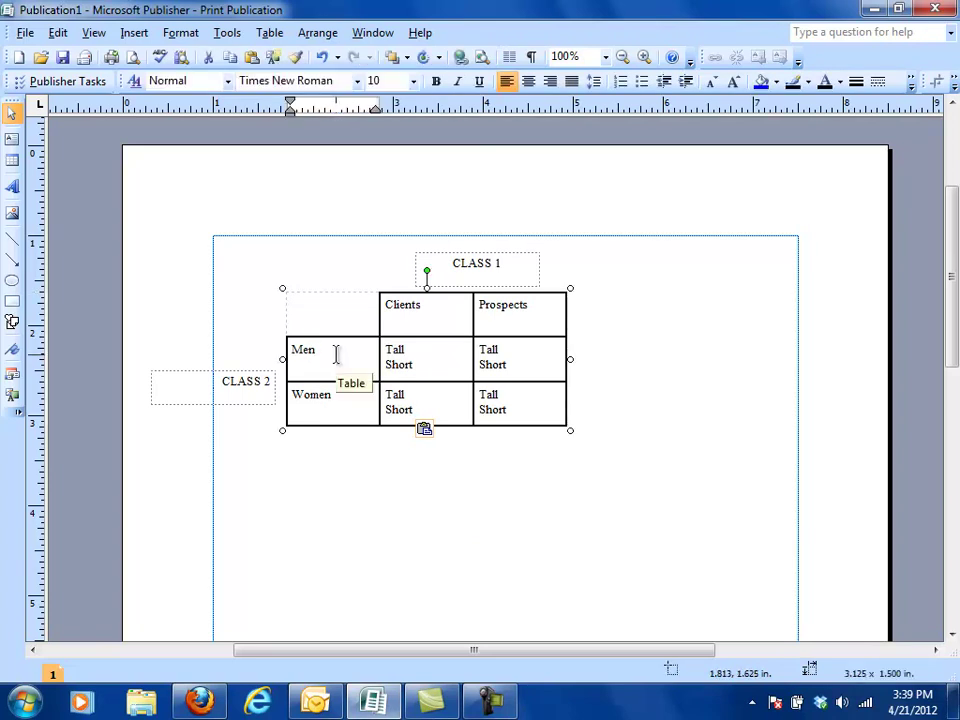
text(Dogs)
key(Down)
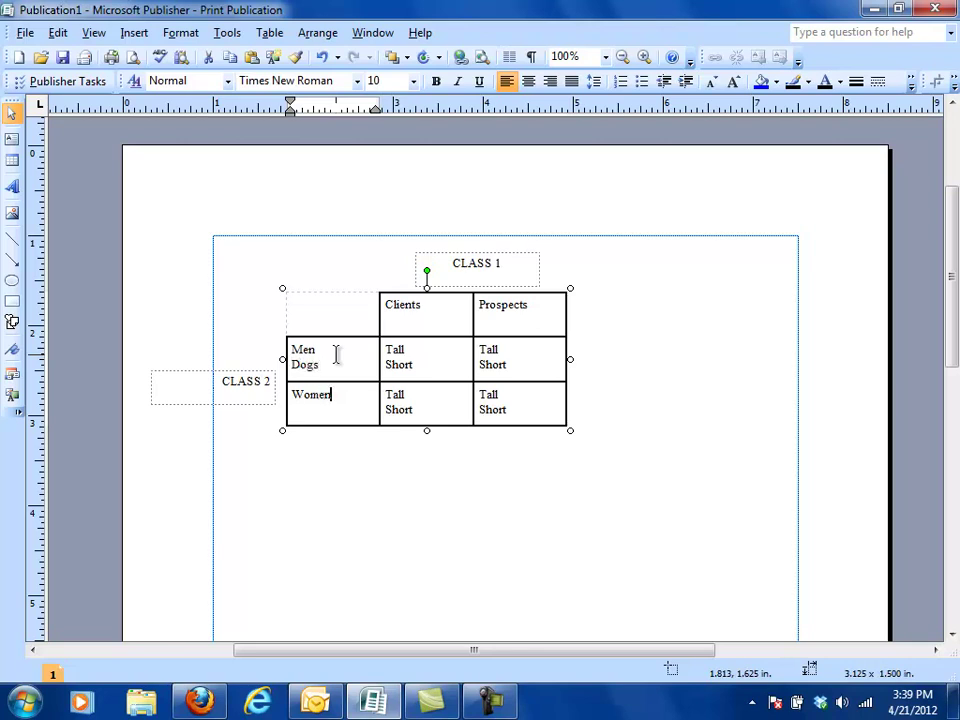
text(Cats)
Step: Add Thick and Thin on new lines below Short in the Clients–Men cell
click(450, 369)
key(Return)
text(Th)
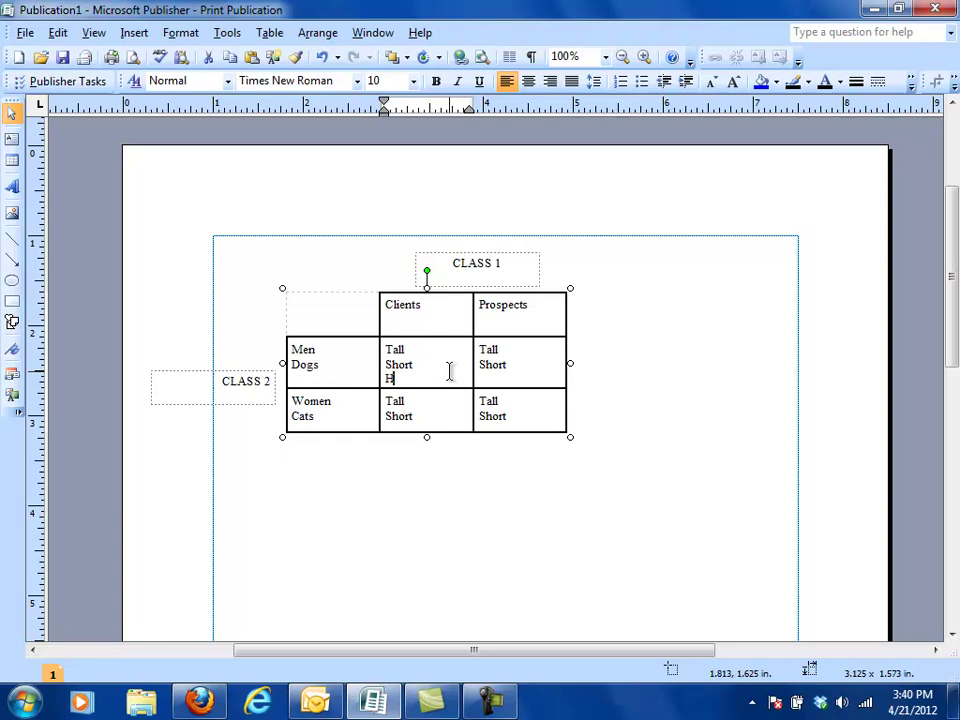
key(BackSpace)
key(BackSpace)
text(Thick Th)
key(BackSpace)
key(BackSpace)
key(Return)
text(Th)
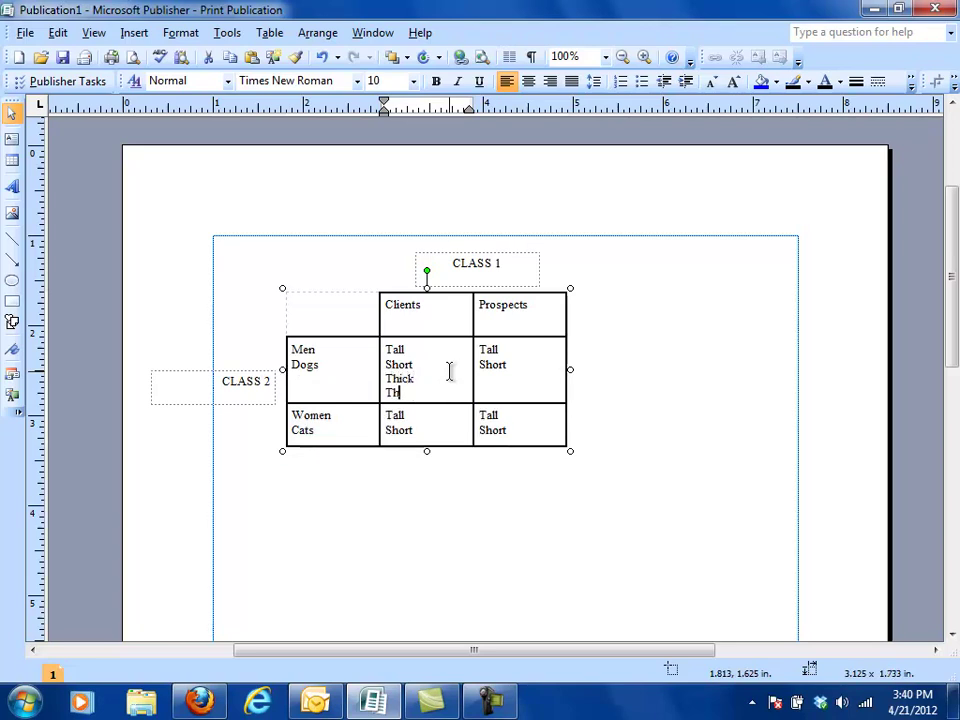
text(in)
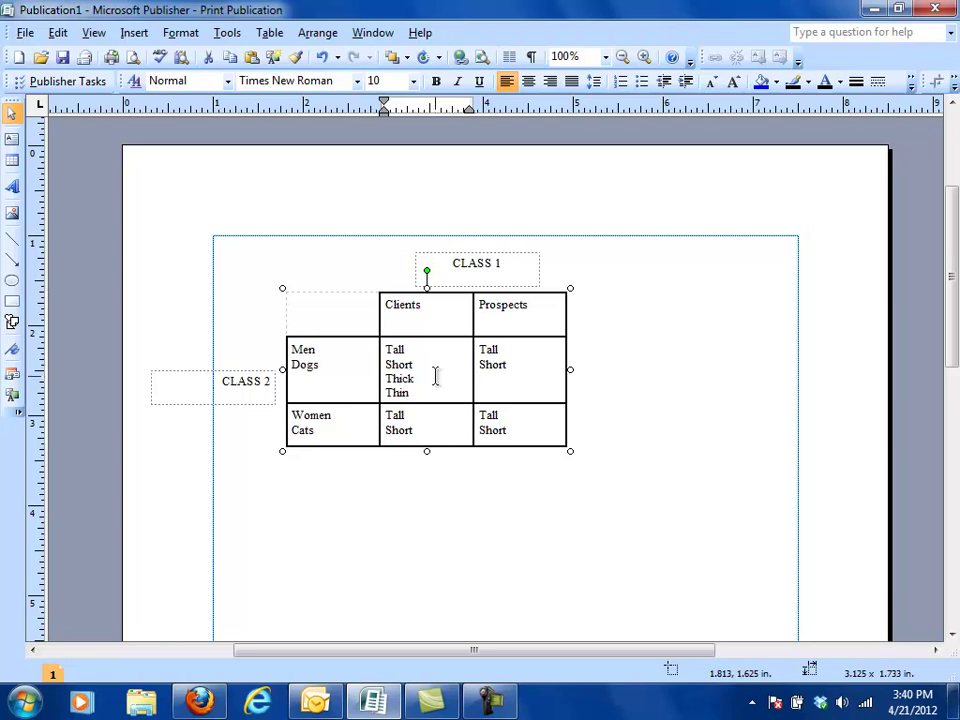
Step: Add Former Clients below Clients and Vendors above Prospects in the headings
click(432, 313)
key(Return)
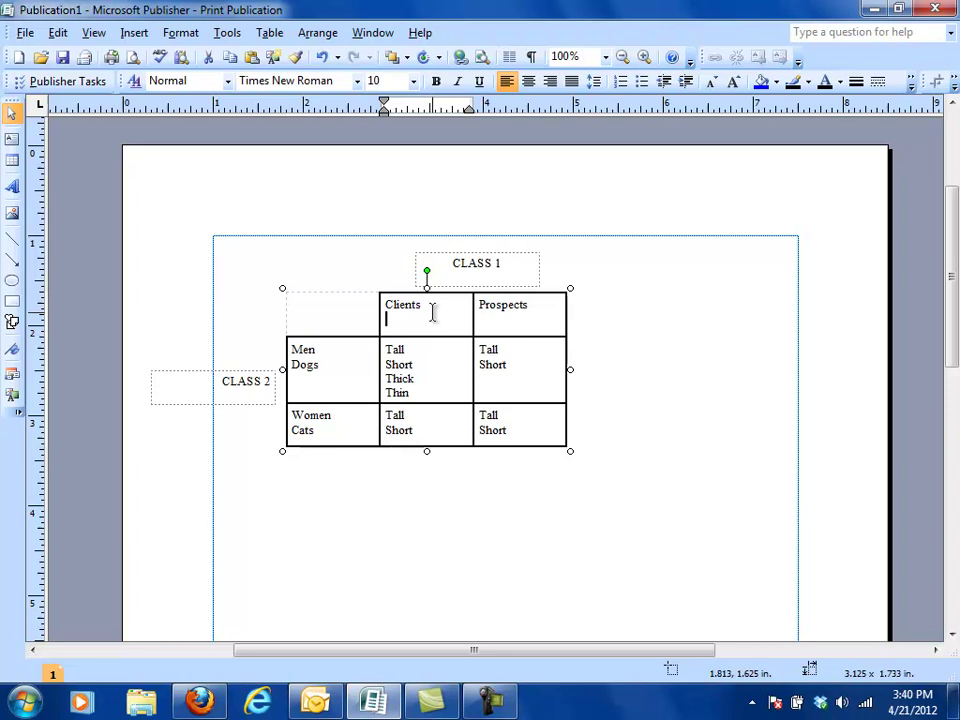
text(Former Clients)
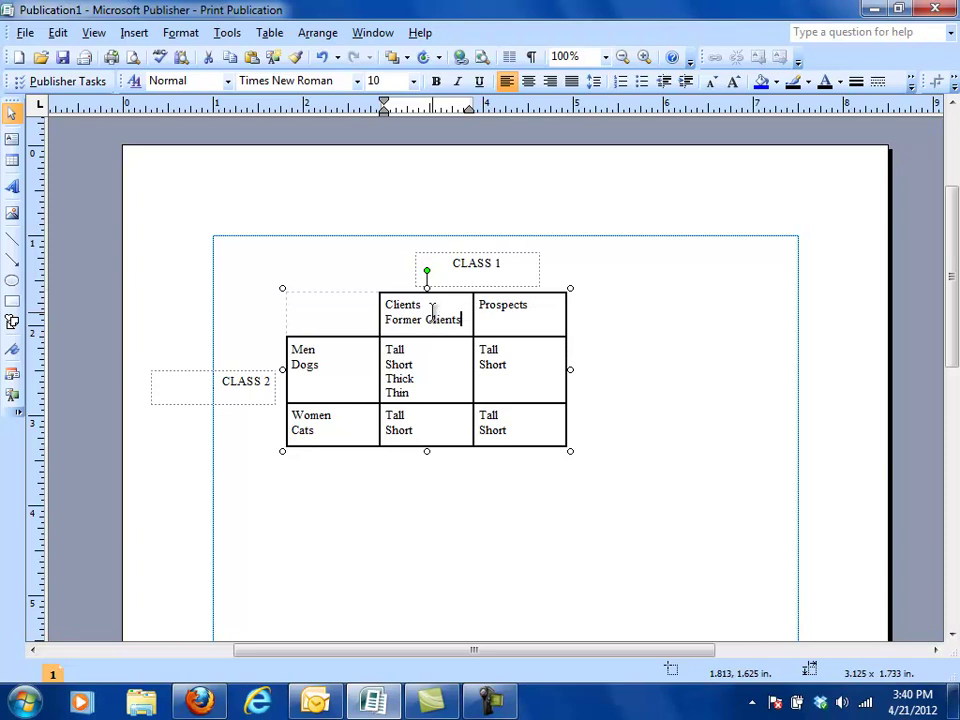
key(Tab)
key(Return)
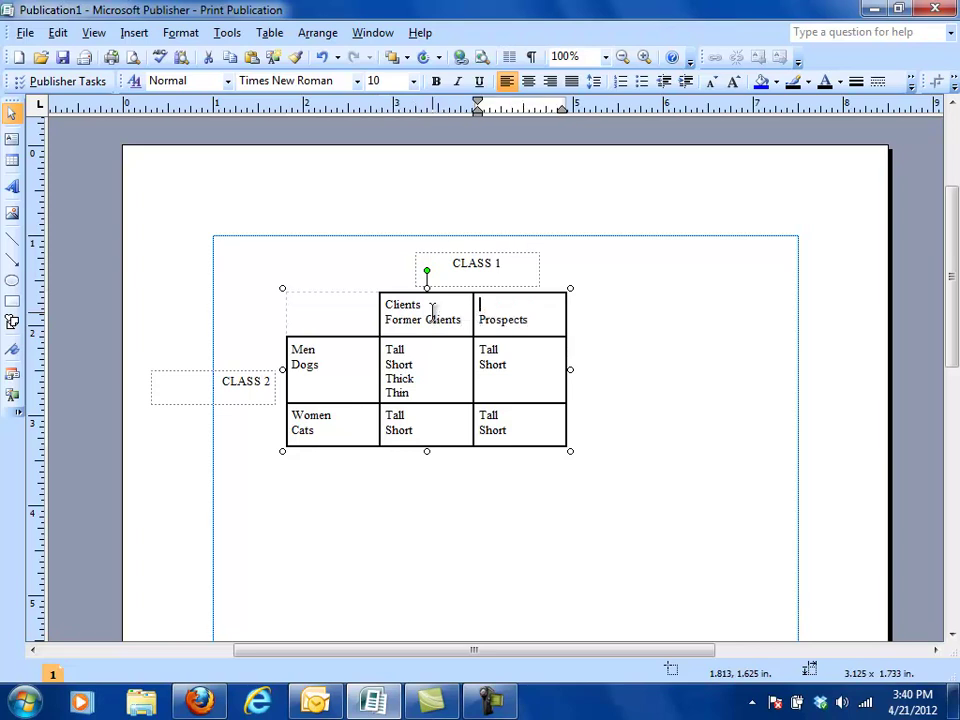
text(Vendors)
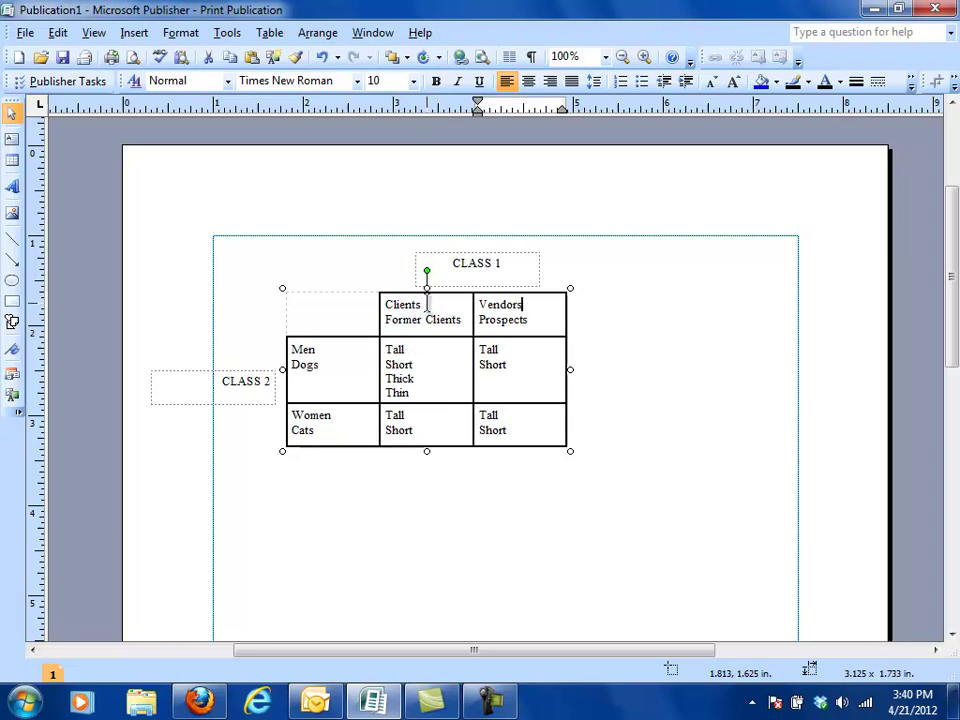
drag(421, 305, 391, 305)
double_click(406, 349)
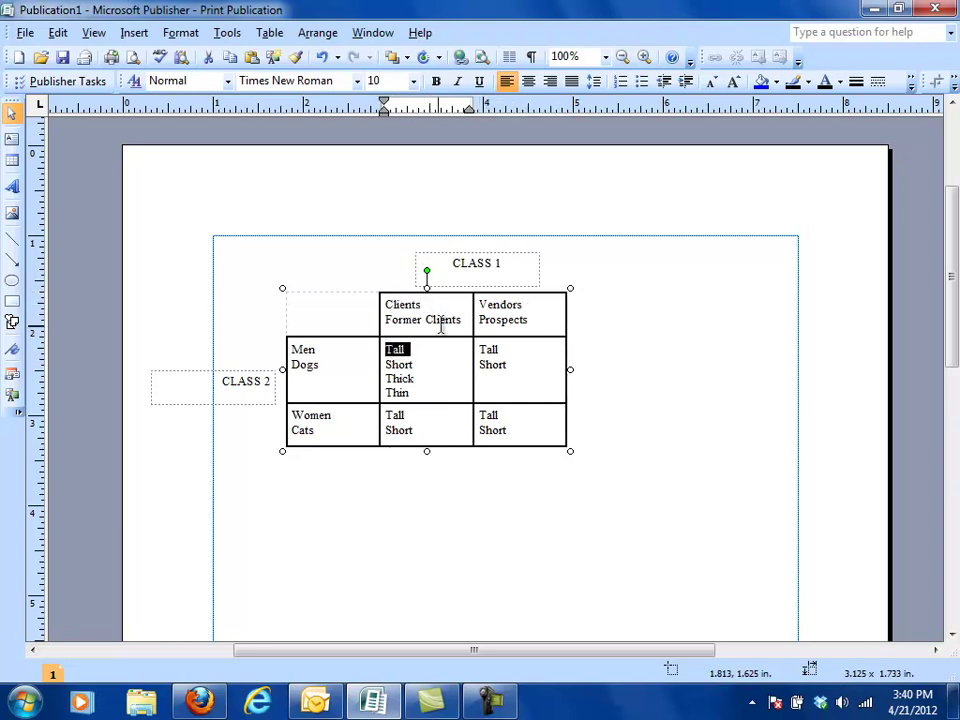
drag(465, 320, 391, 352)
drag(535, 305, 476, 304)
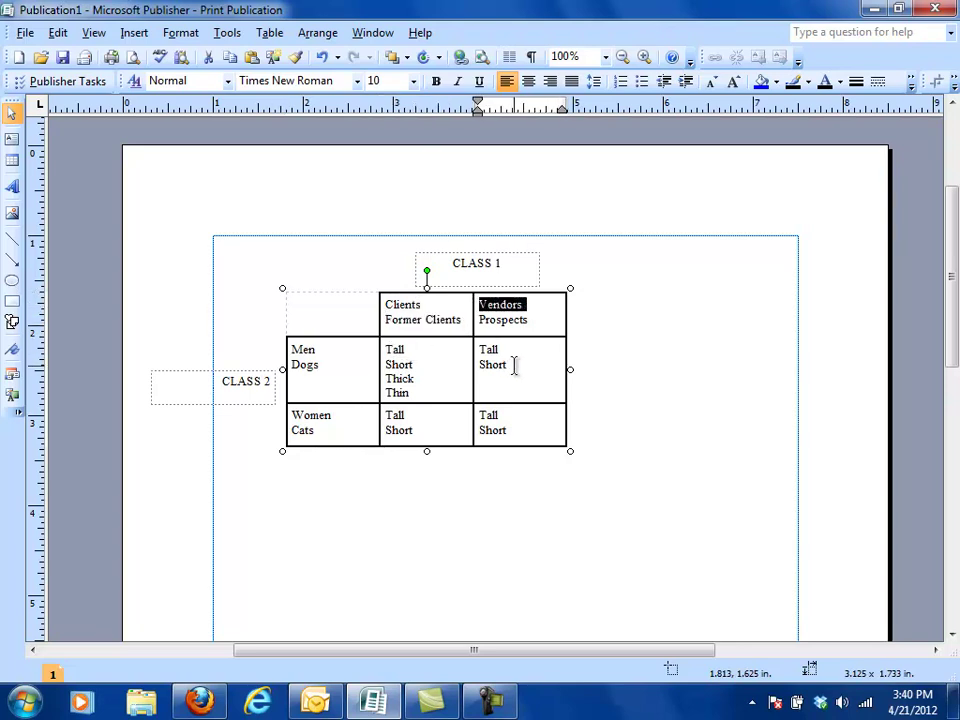
drag(418, 393, 386, 362)
key(ctrl+c)
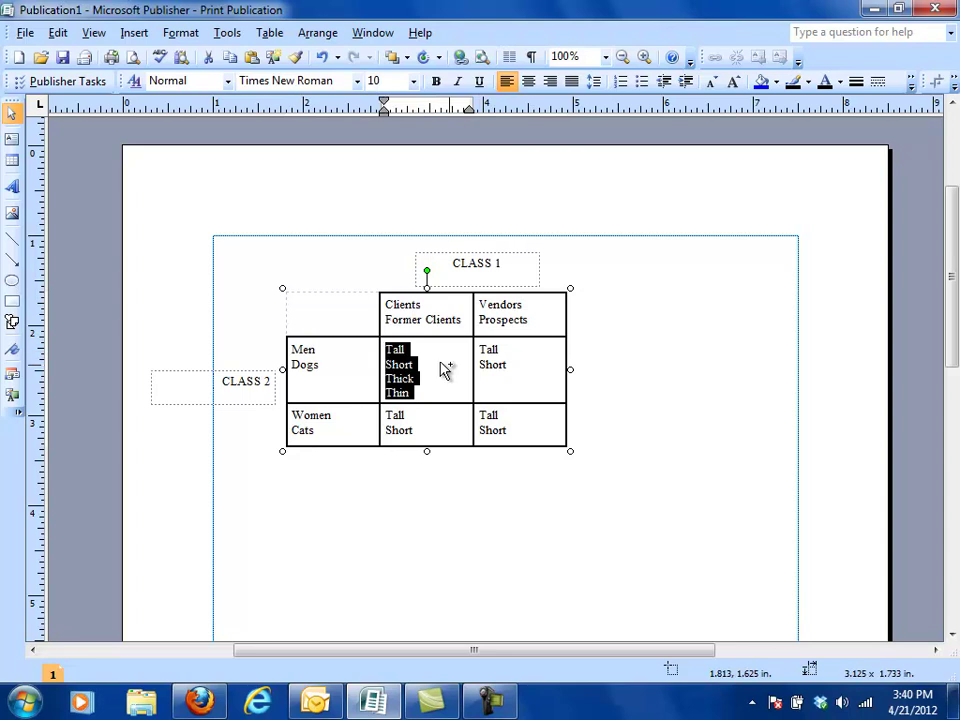
drag(514, 381, 478, 350)
text(Tall Short Thick Thin)
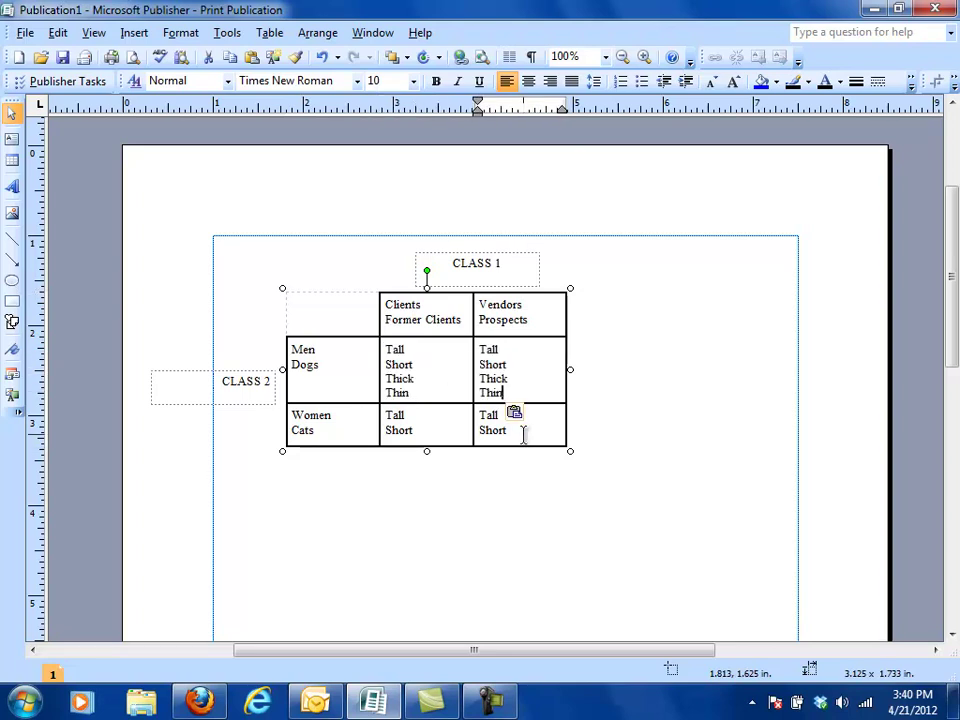
drag(514, 432, 405, 420)
text(Tall Short Thick Thin)
key(ctrl+v)
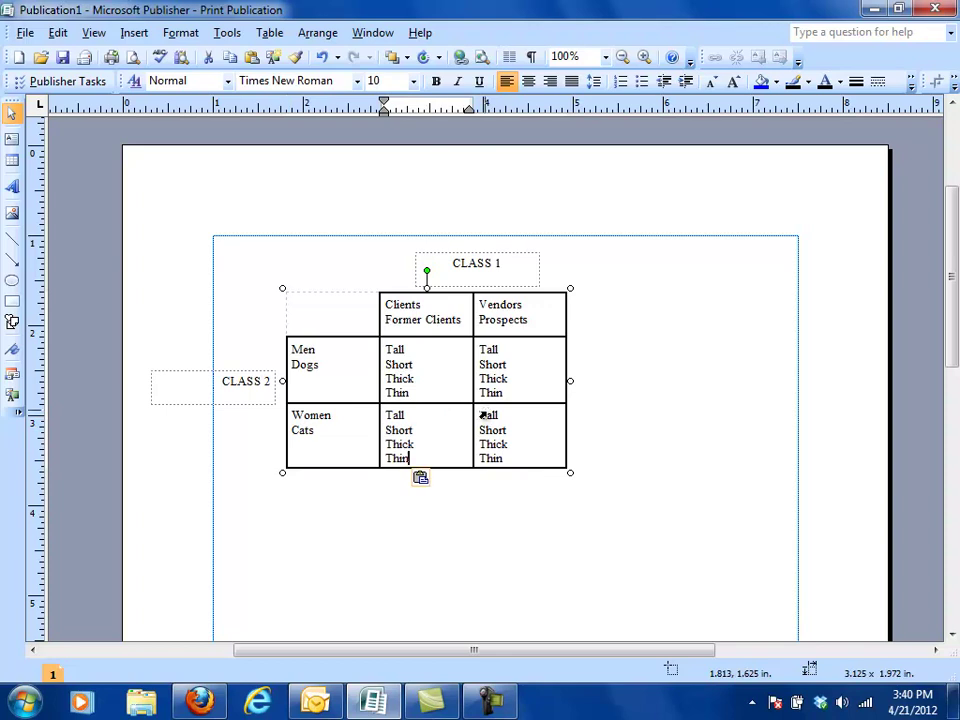
drag(512, 305, 488, 302)
double_click(488, 303)
double_click(493, 378)
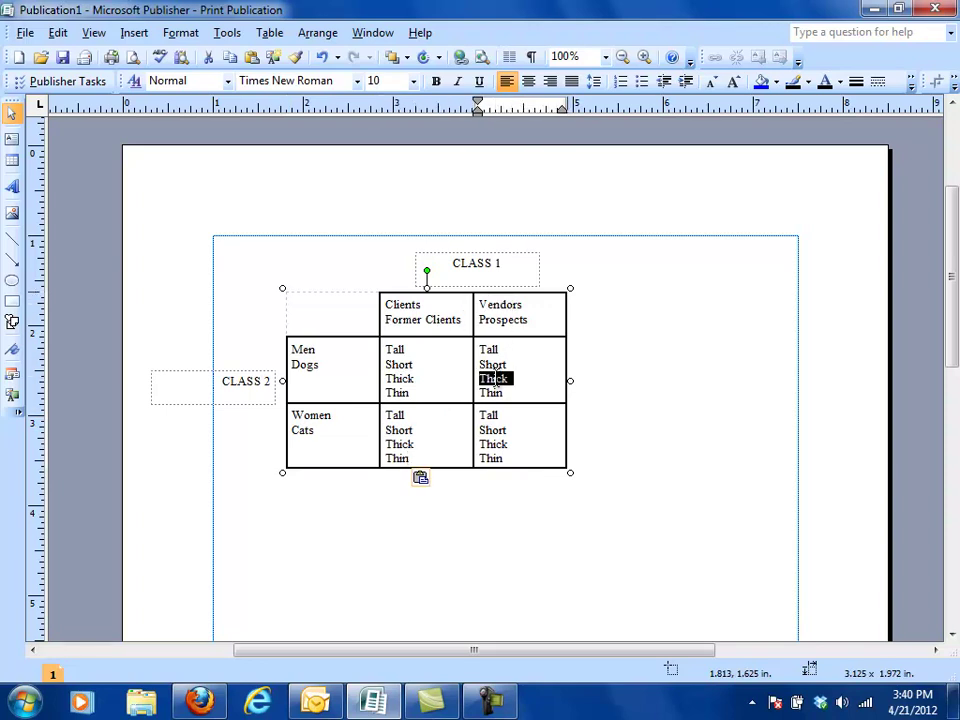
double_click(508, 322)
double_click(494, 458)
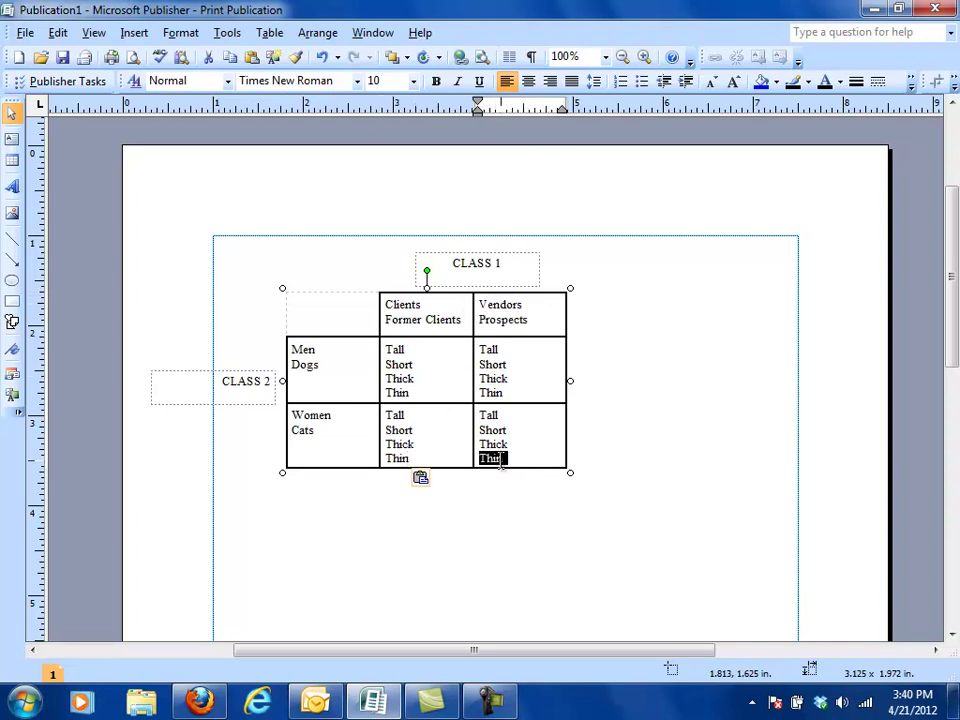
double_click(302, 430)
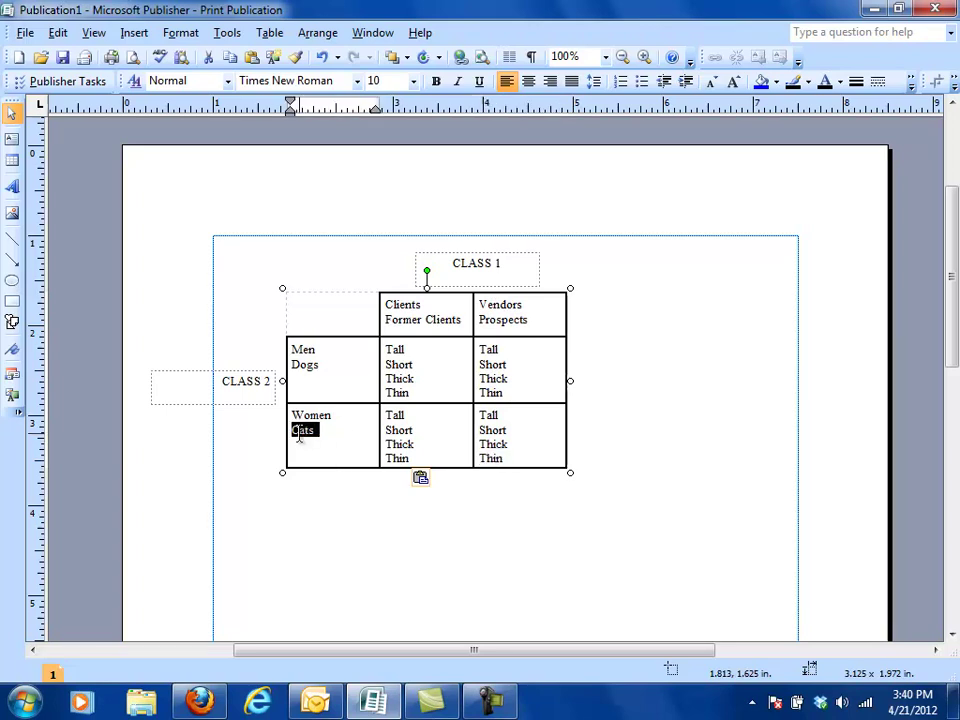
double_click(399, 445)
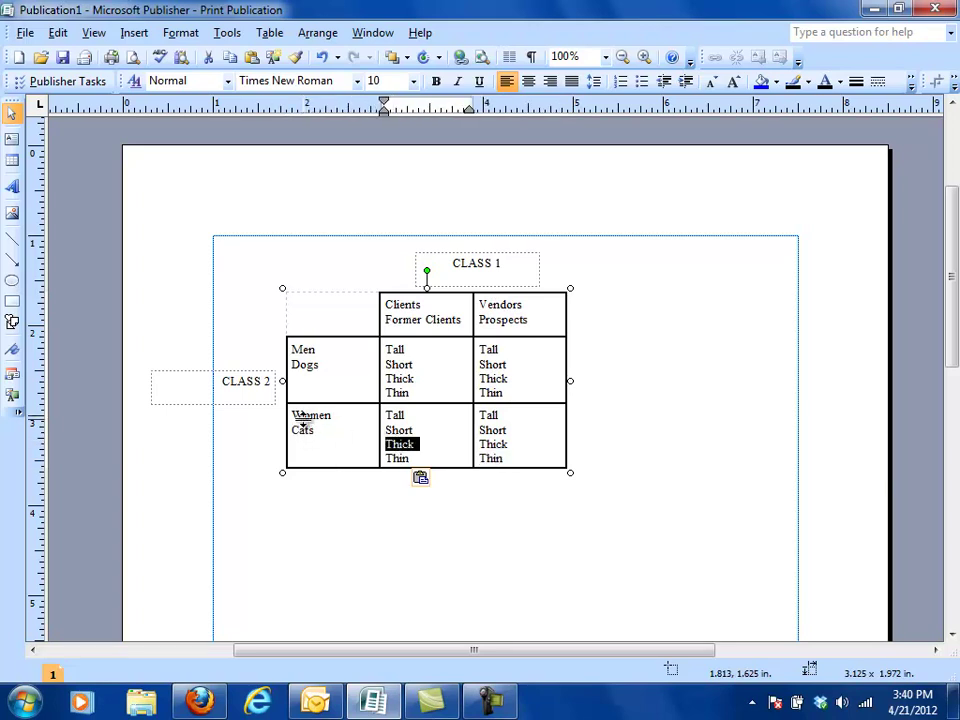
double_click(306, 364)
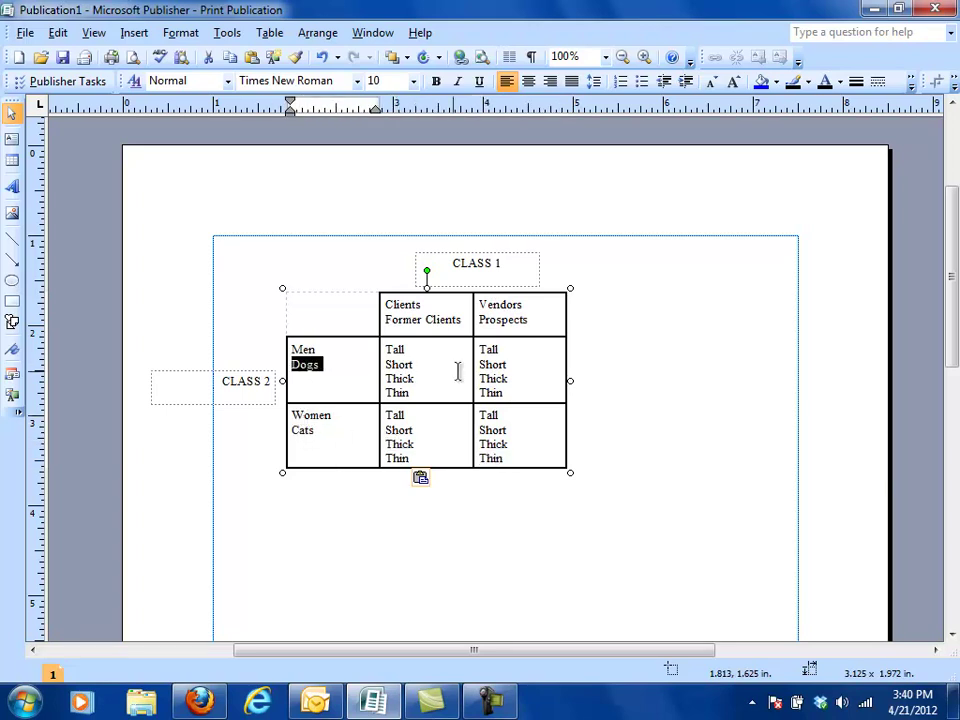
double_click(486, 304)
double_click(490, 392)
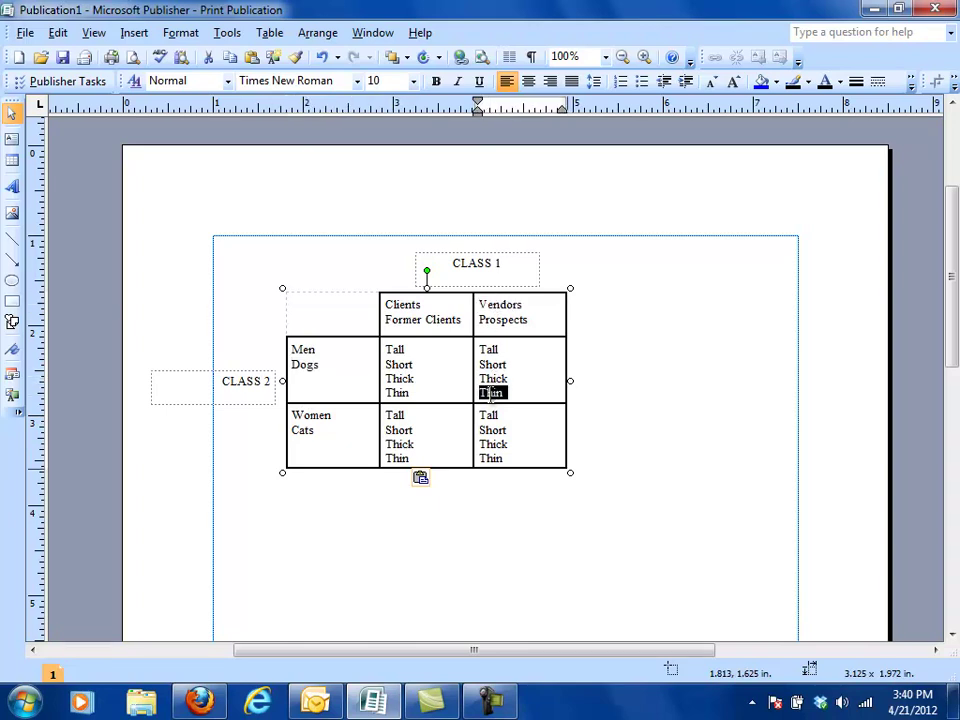
click(305, 435)
double_click(302, 430)
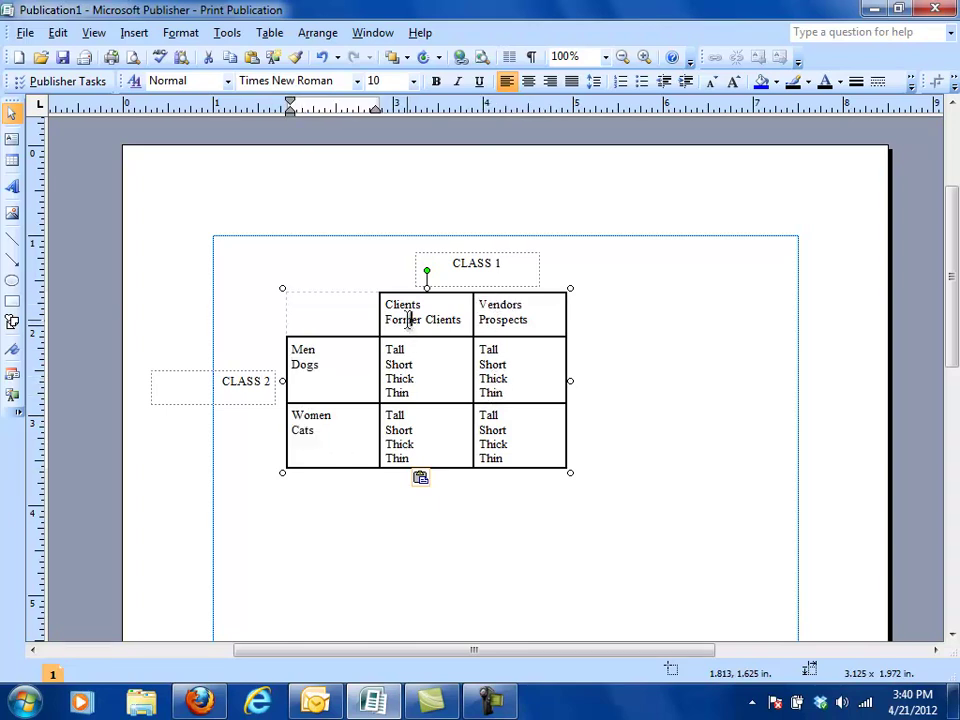
double_click(403, 319)
double_click(397, 428)
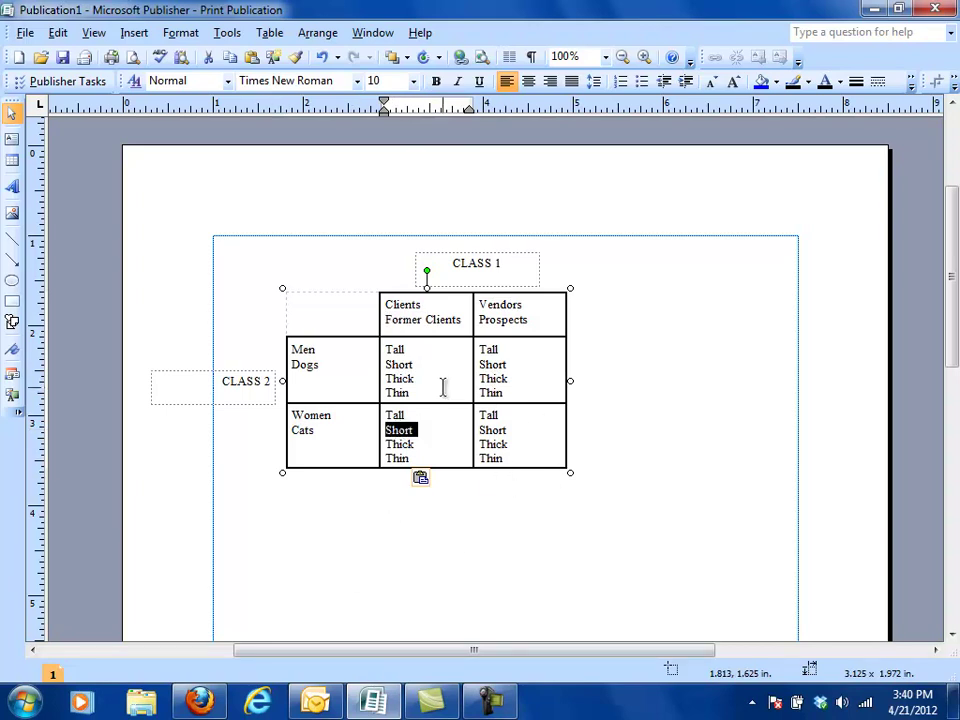
mouse_move(218, 700)
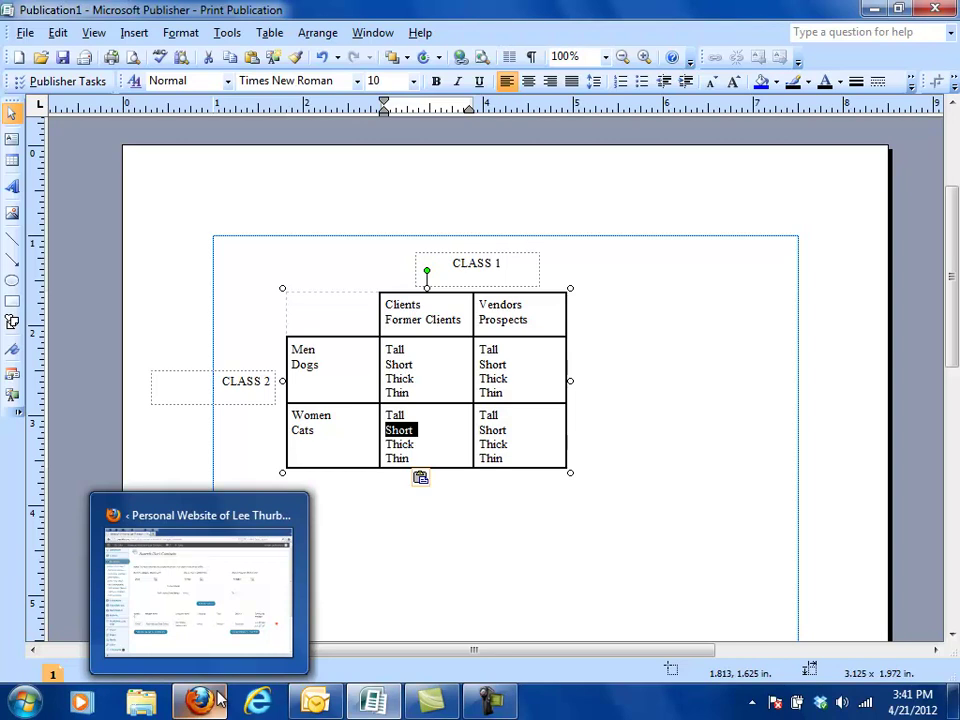
Step: On the Contact Classifications page, replace the category name 'Pink' with 'Purple' and update it
click(210, 626)
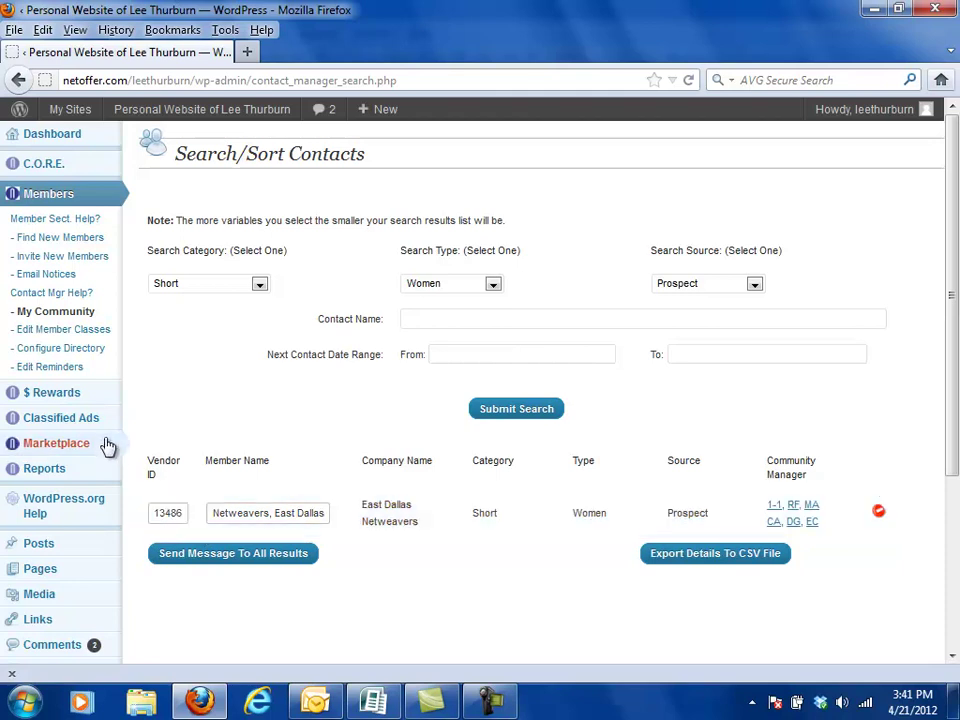
click(64, 332)
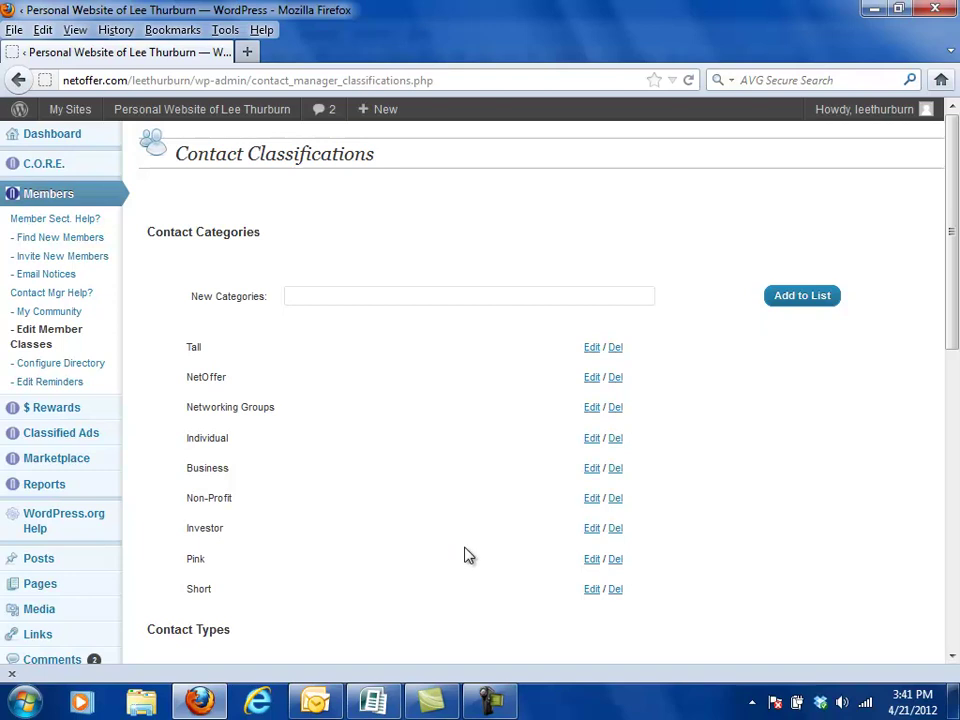
double_click(194, 560)
click(591, 561)
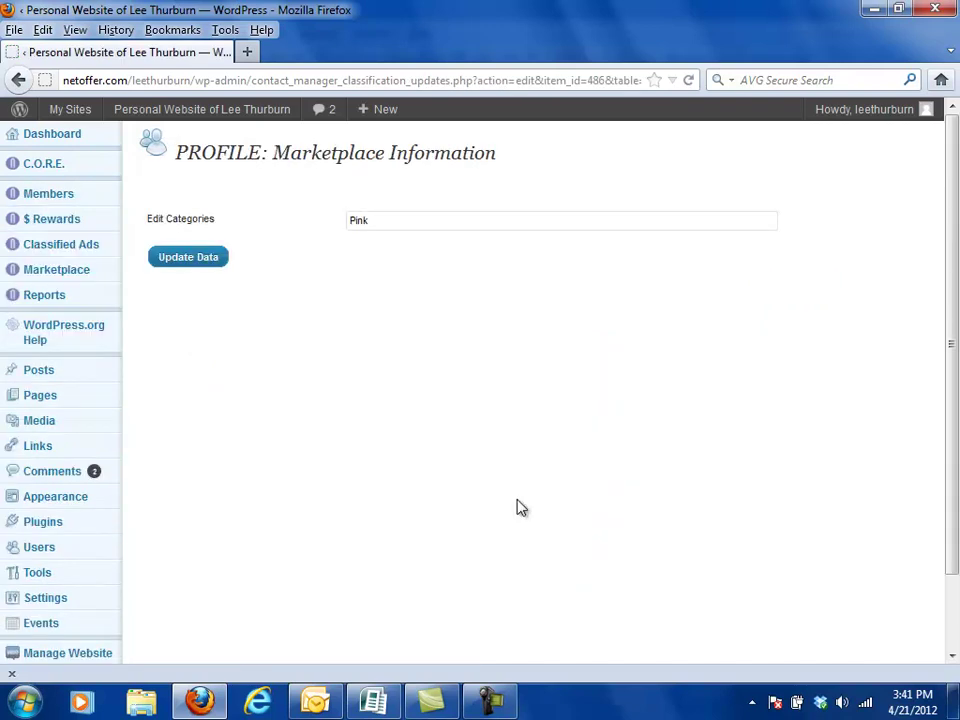
drag(384, 229, 332, 227)
text(Purple)
click(202, 264)
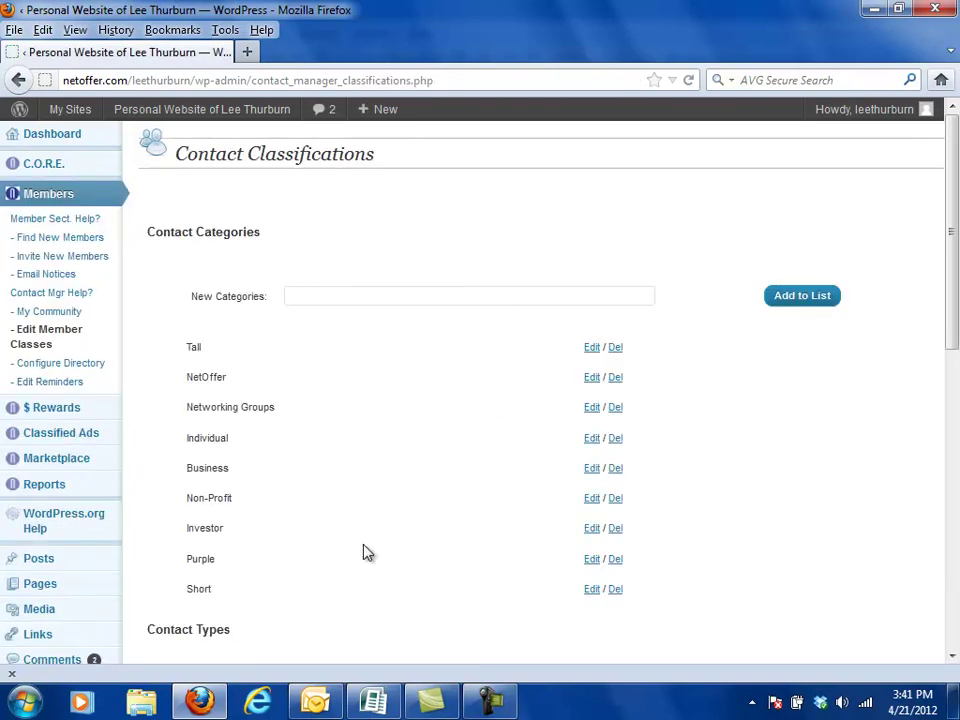
Step: Delete the Tall, Short and Purple categories, confirming each deletion, then go to Search/Sort Contacts
double_click(194, 349)
click(616, 350)
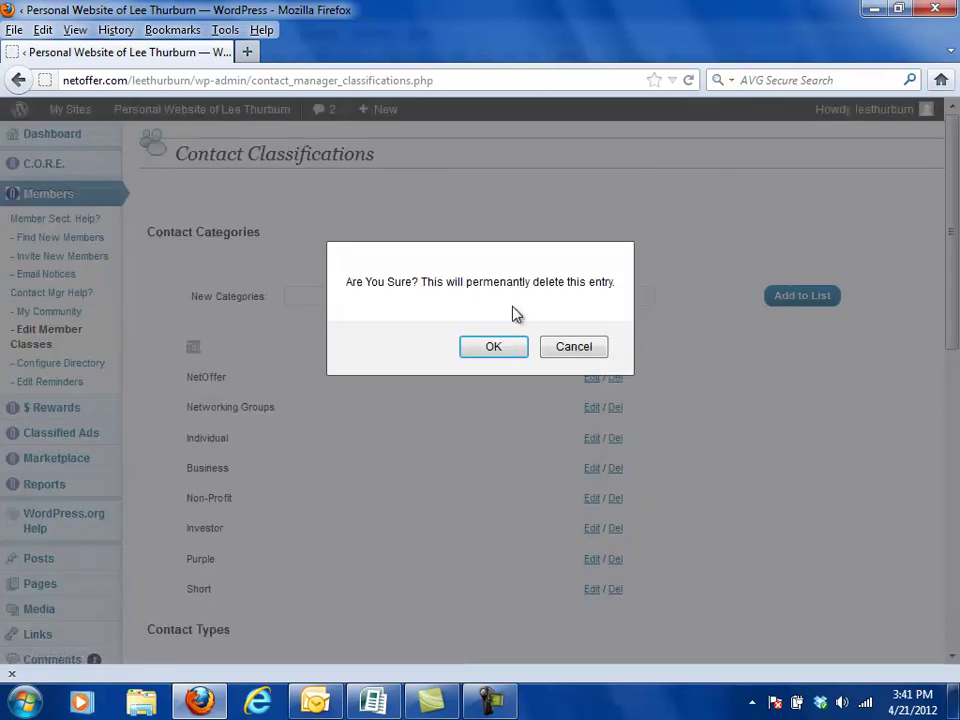
drag(350, 281, 616, 300)
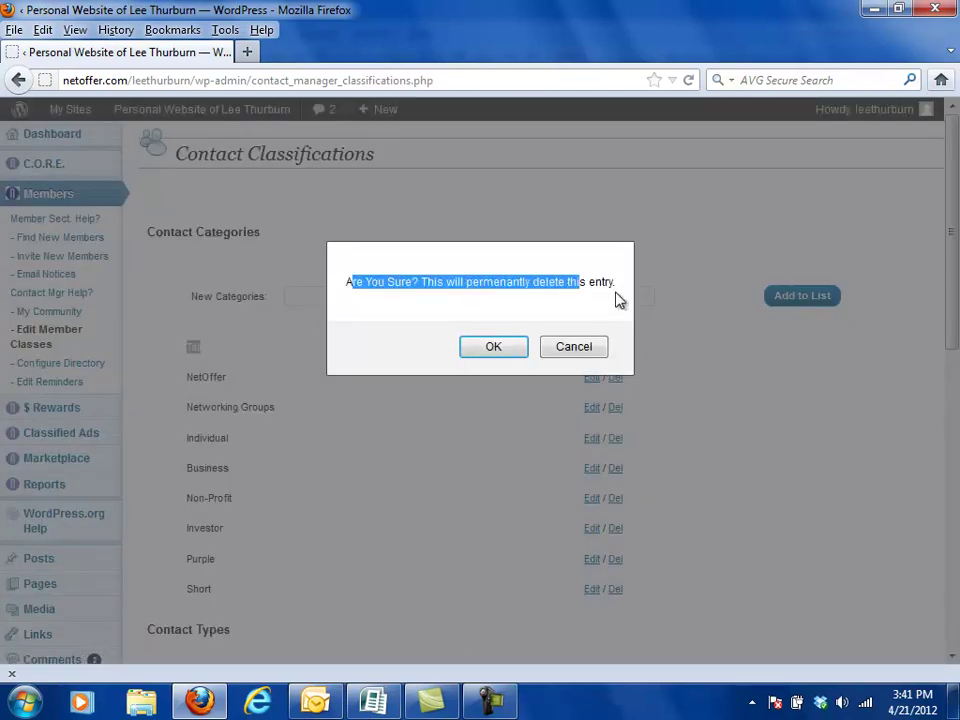
click(494, 347)
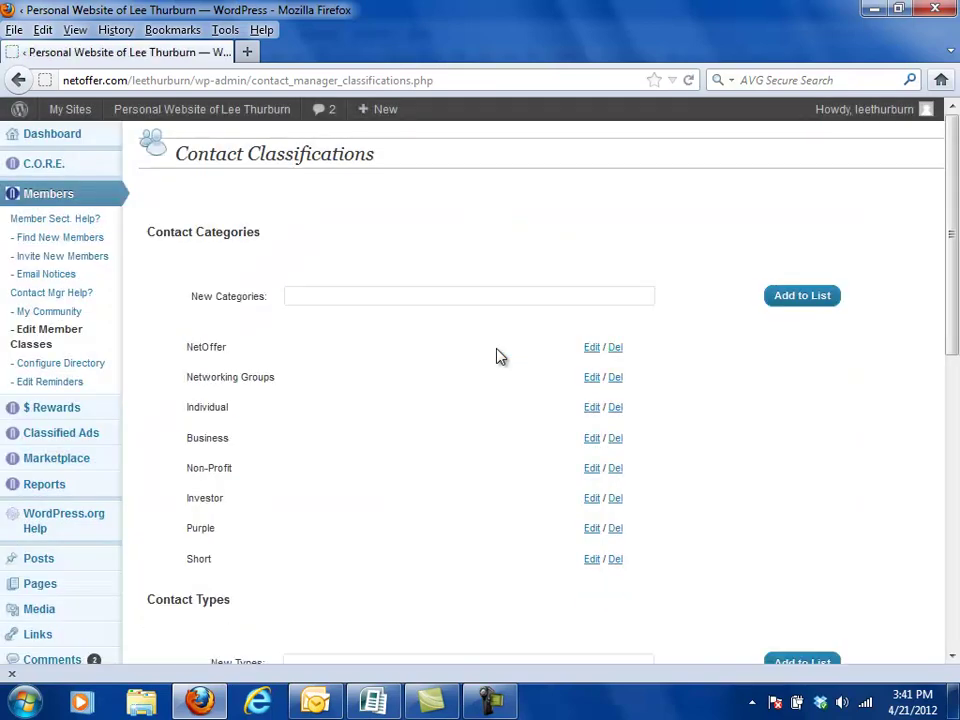
click(615, 566)
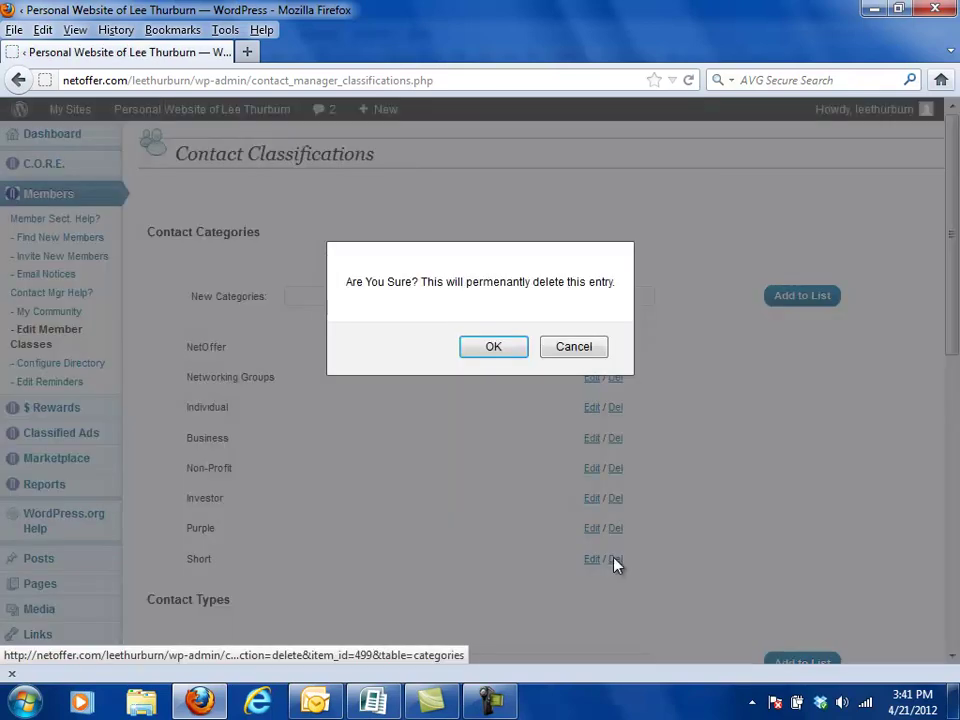
click(503, 358)
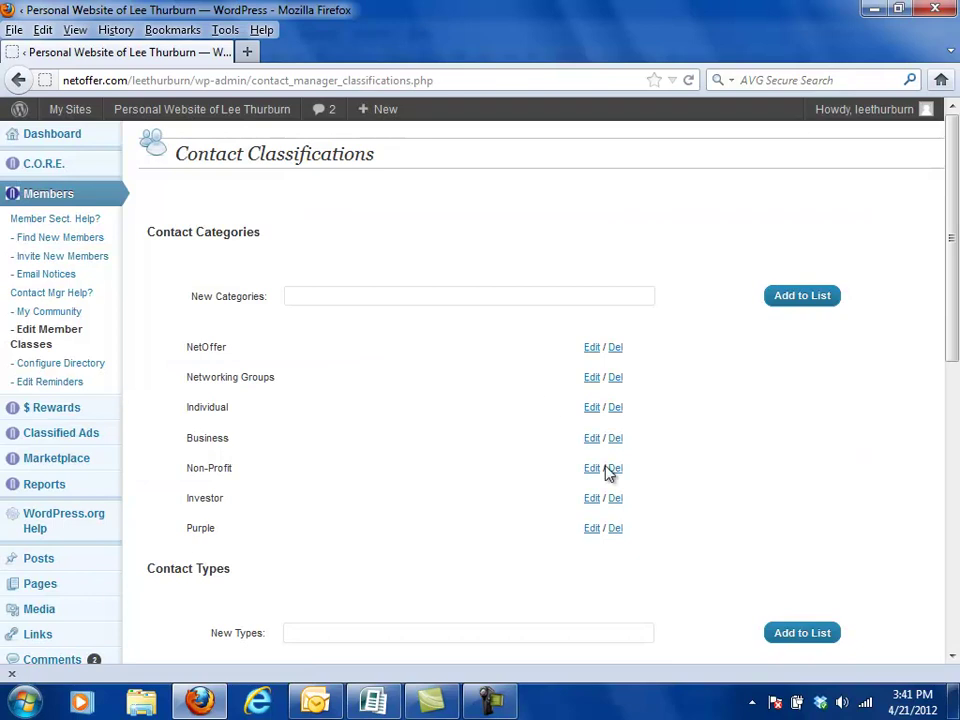
click(615, 529)
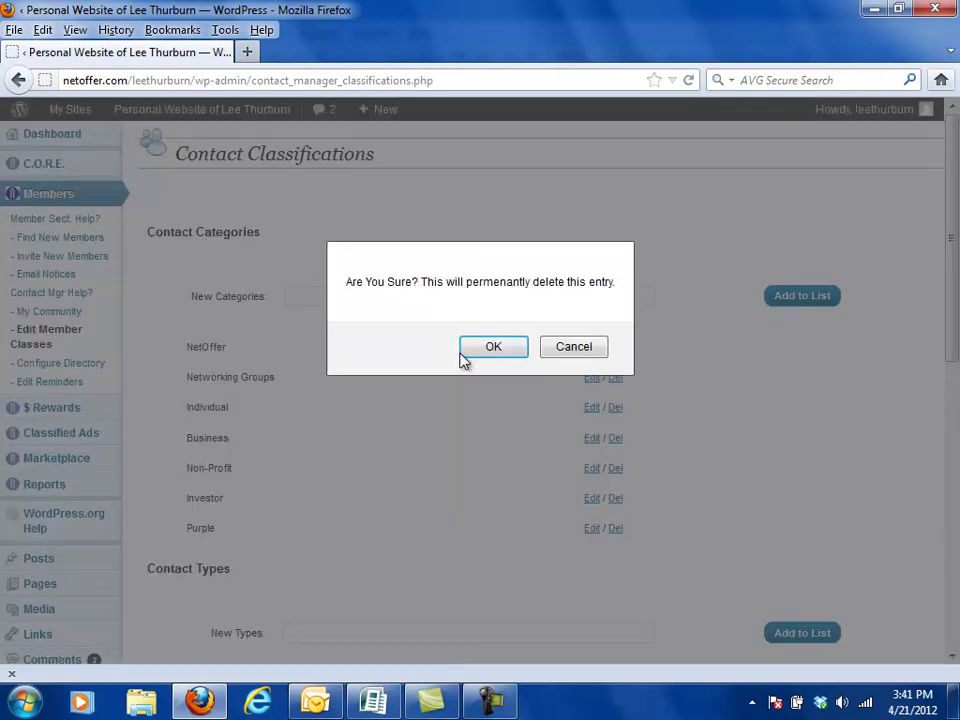
click(494, 358)
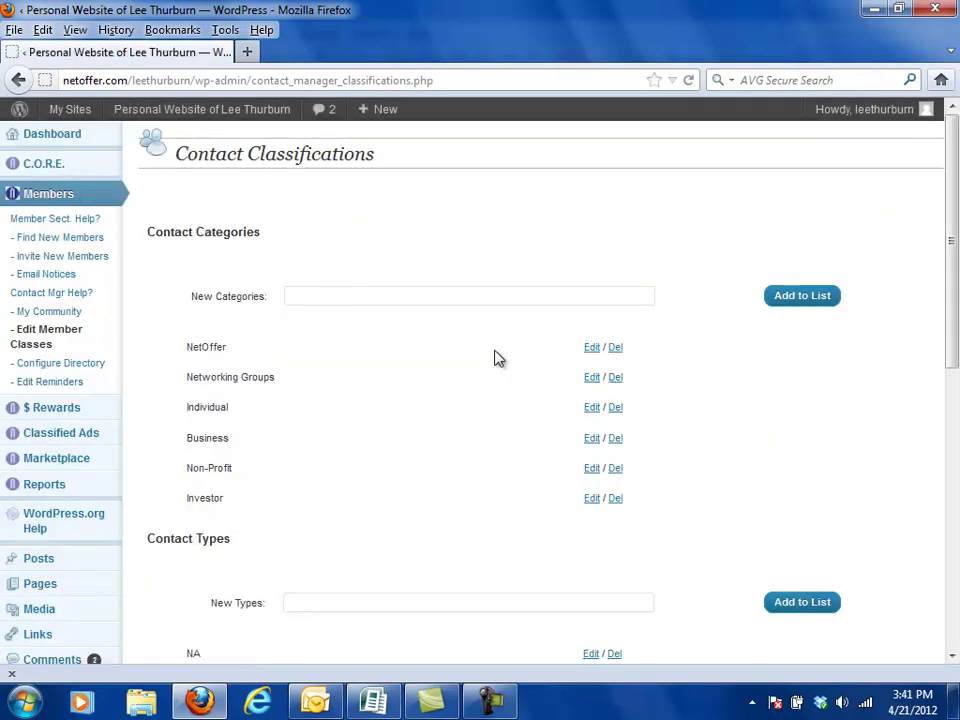
click(55, 313)
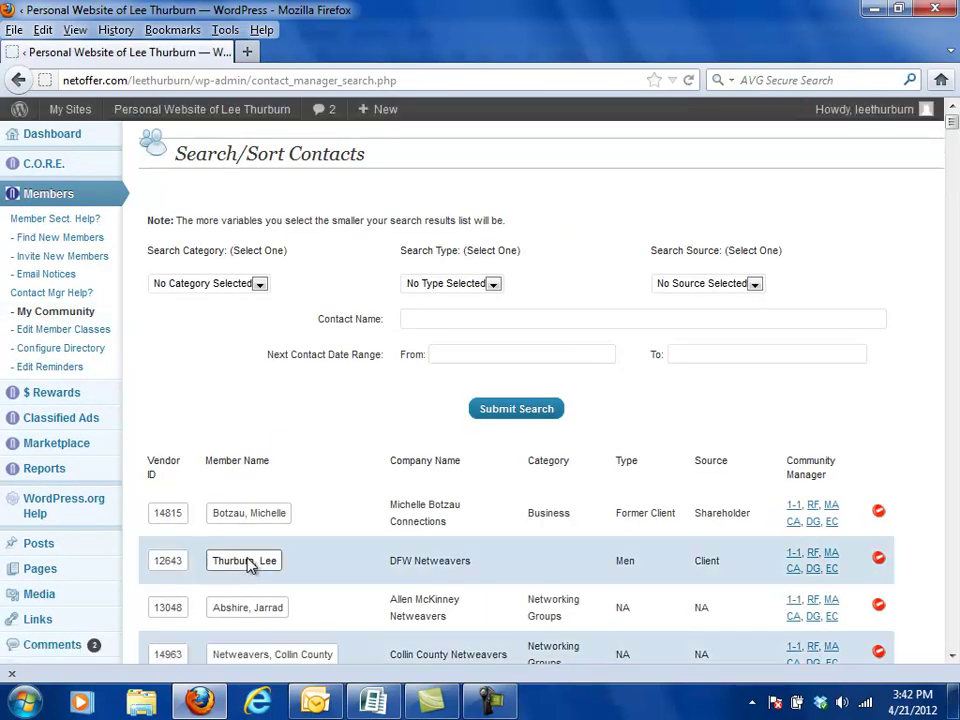
Step: Give the second contact's member record category Individual, type Client and source Shareholder, then save
click(172, 561)
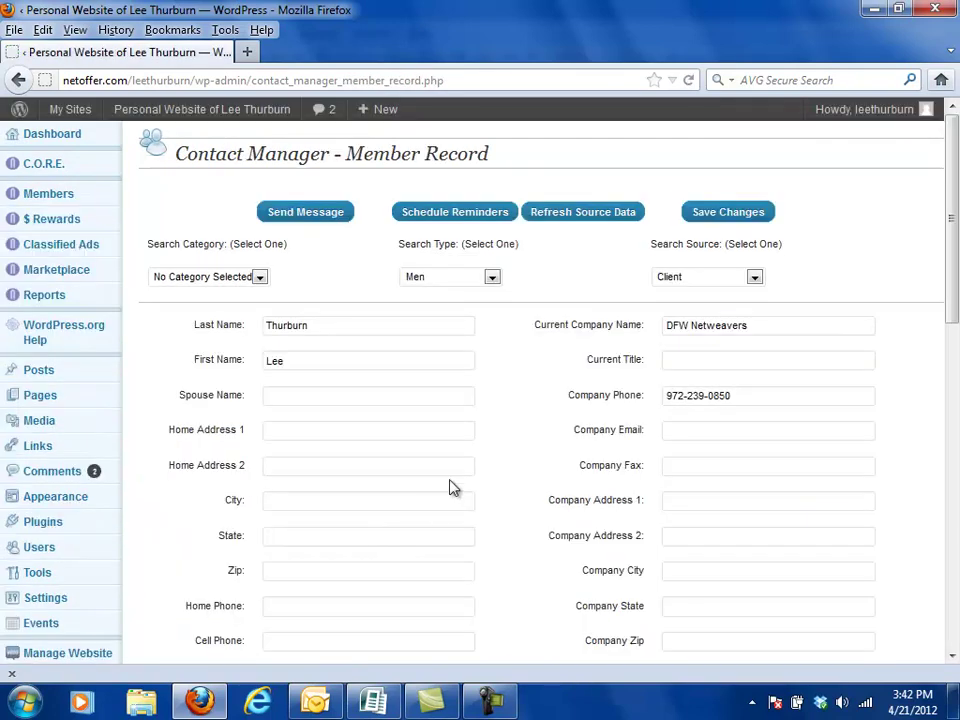
click(239, 280)
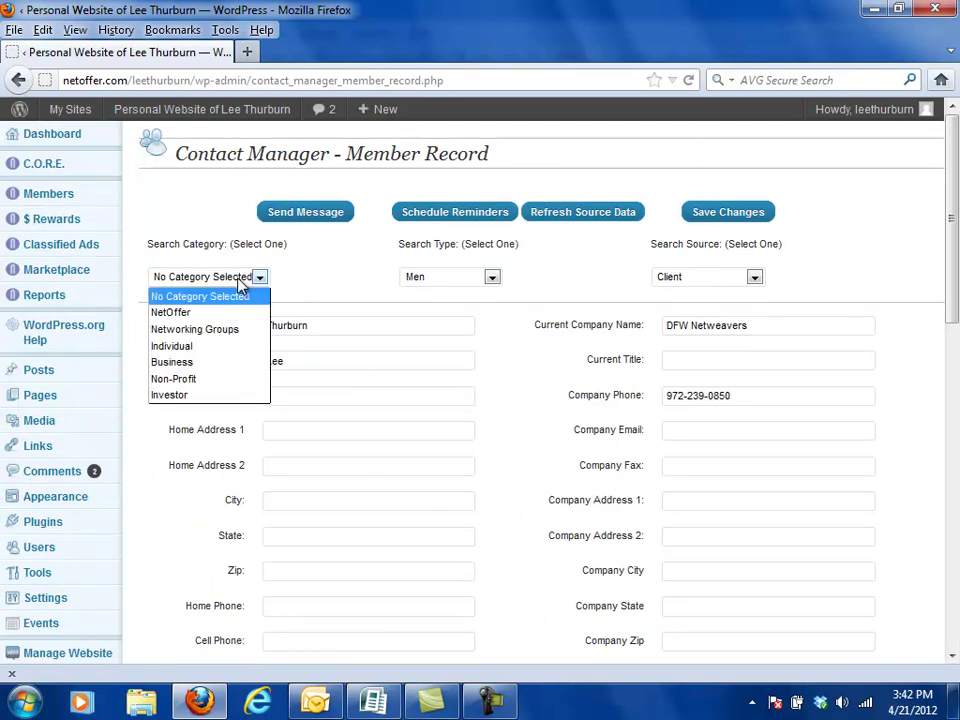
click(259, 297)
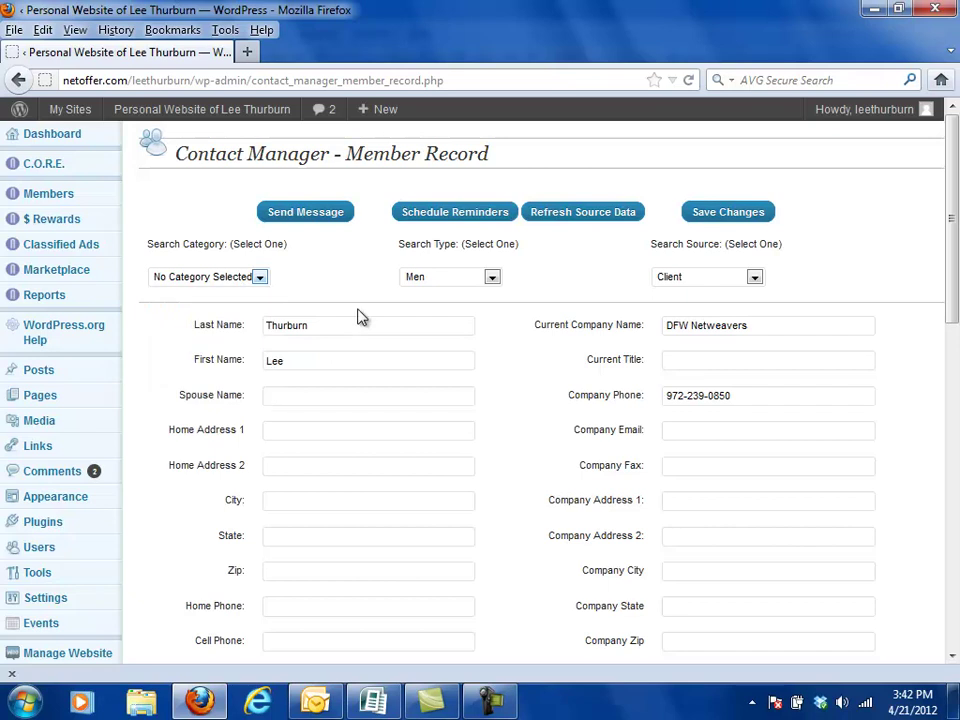
click(222, 282)
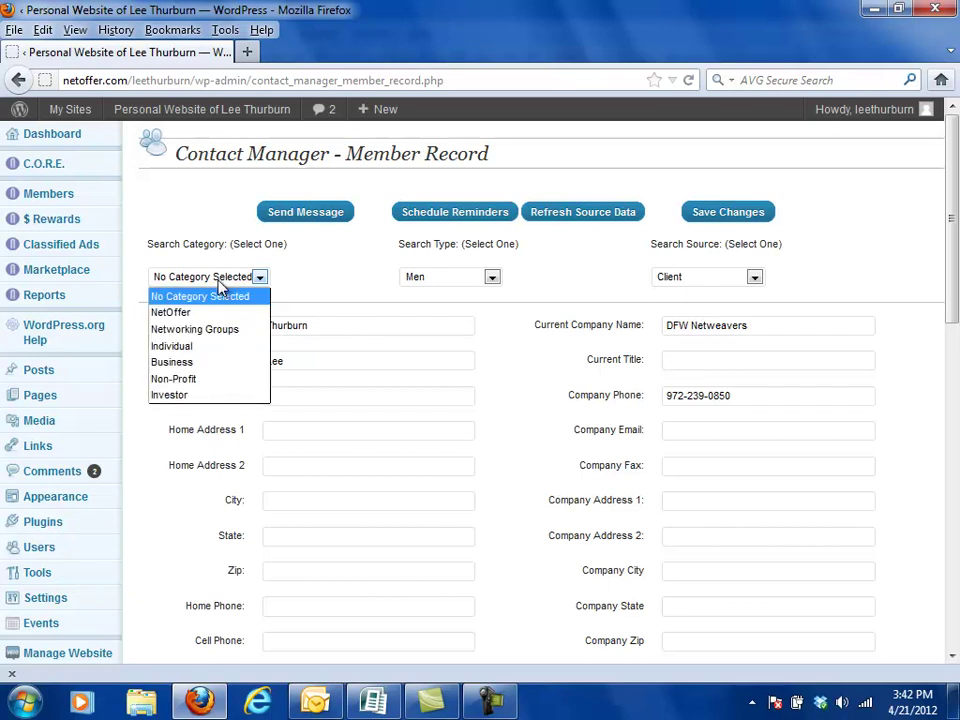
click(195, 346)
click(430, 282)
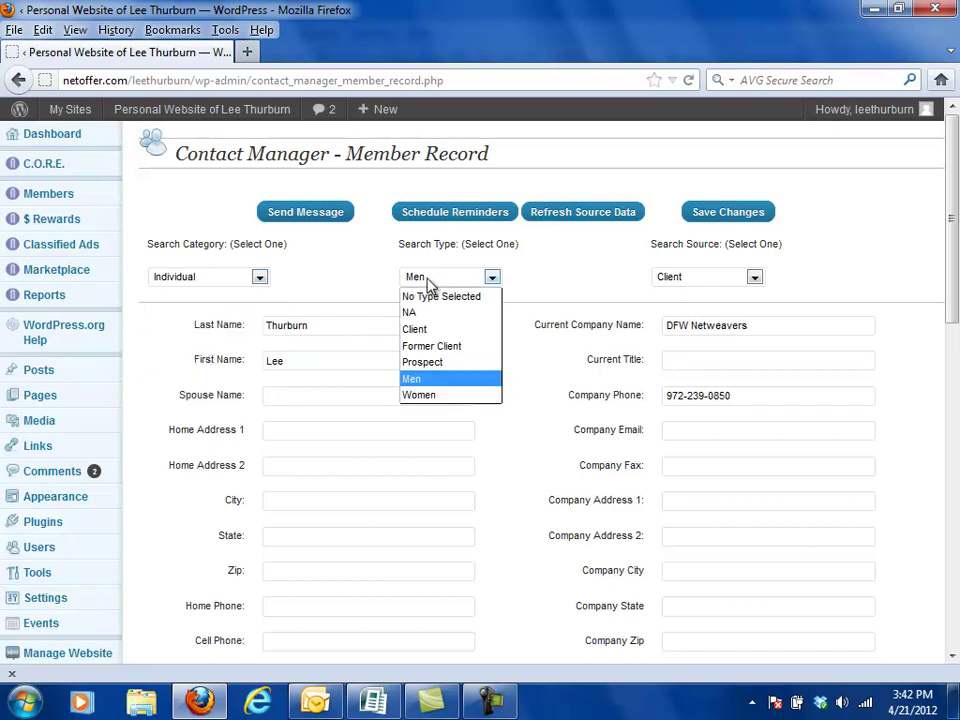
click(425, 329)
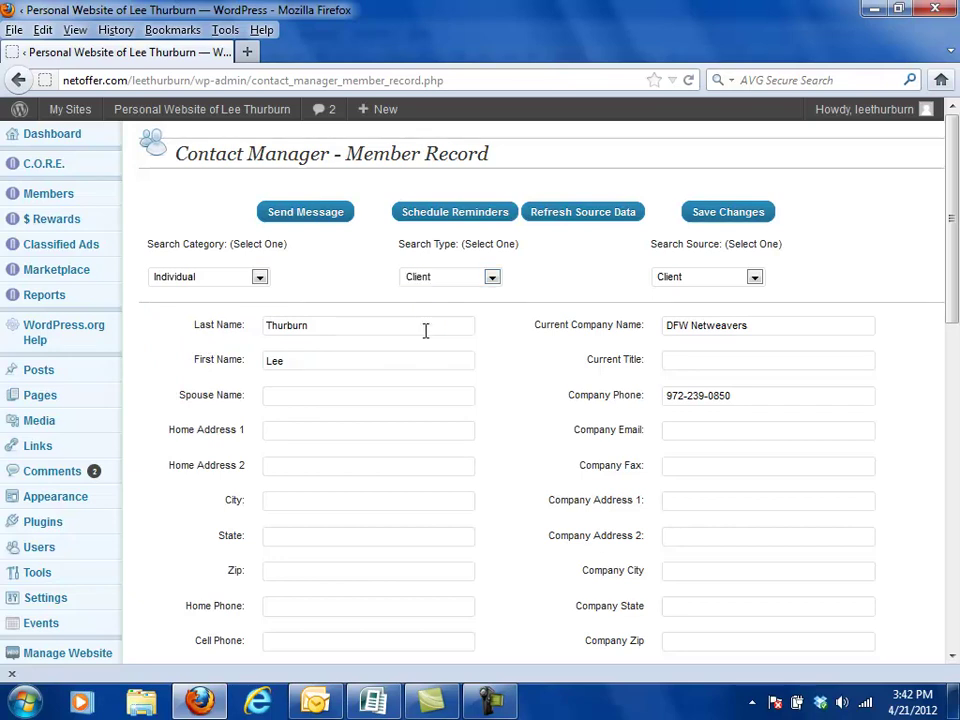
click(677, 282)
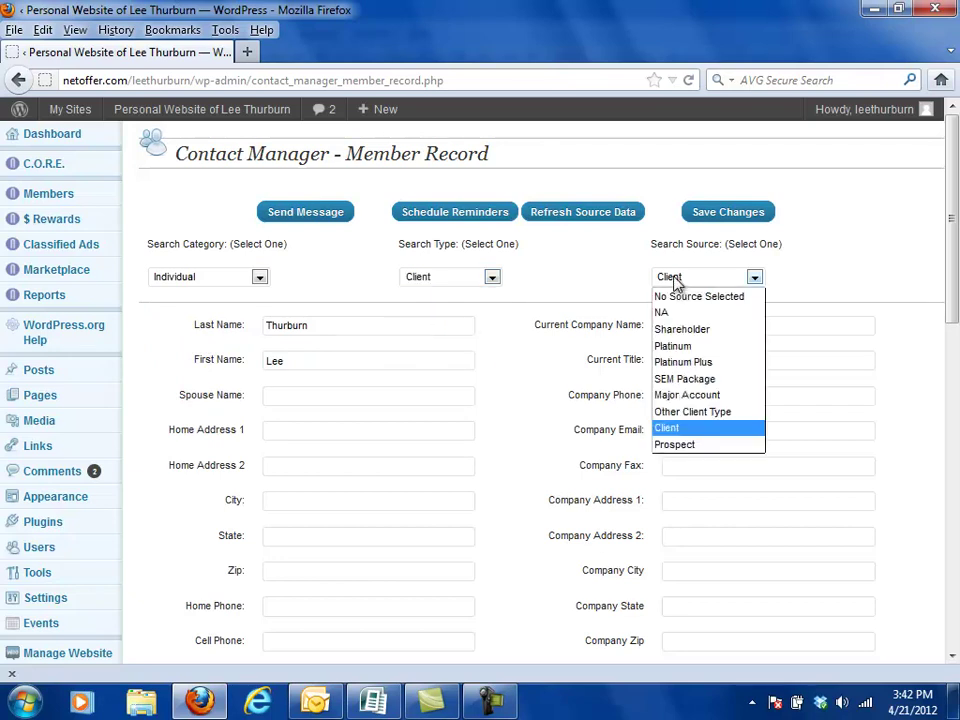
click(683, 329)
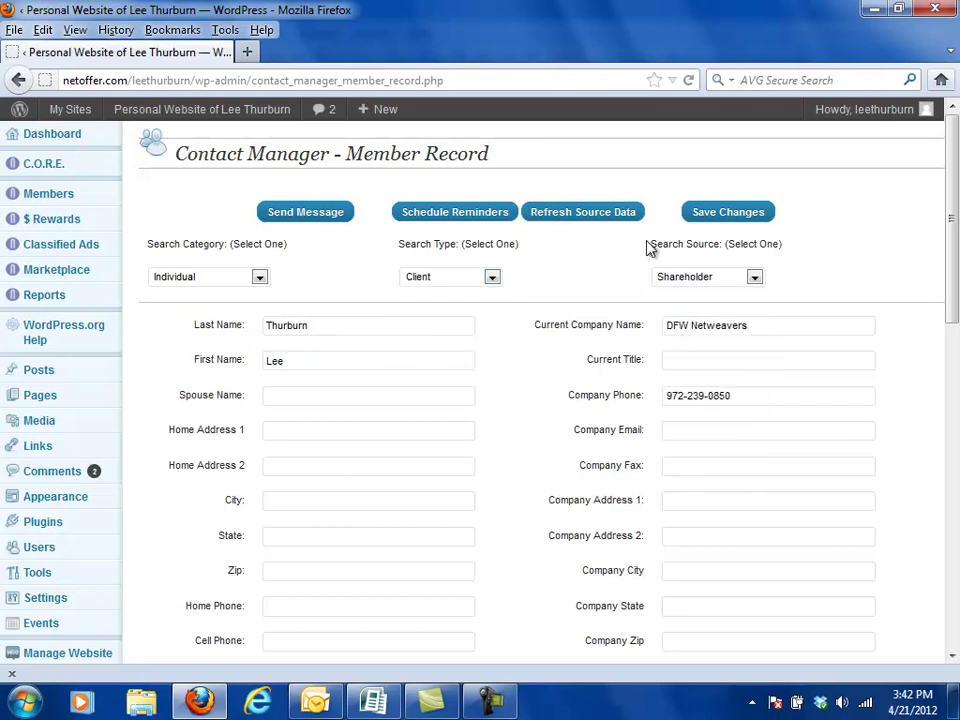
click(718, 220)
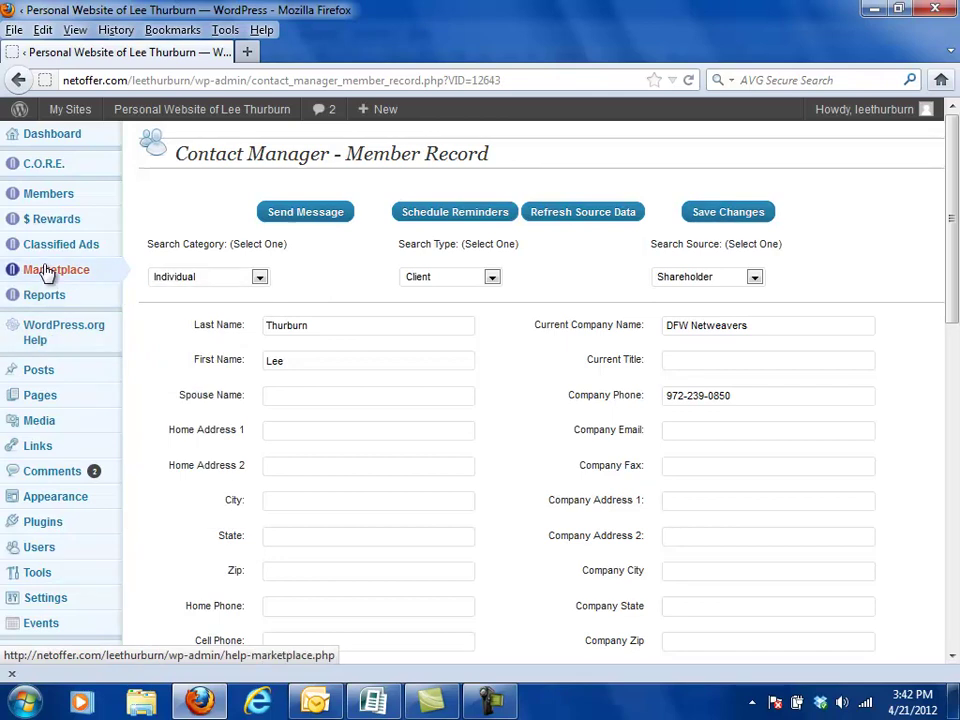
Step: Go to Members > Edit Member Classes to view the remaining NetOffer-through-Investor categories
mouse_move(43, 208)
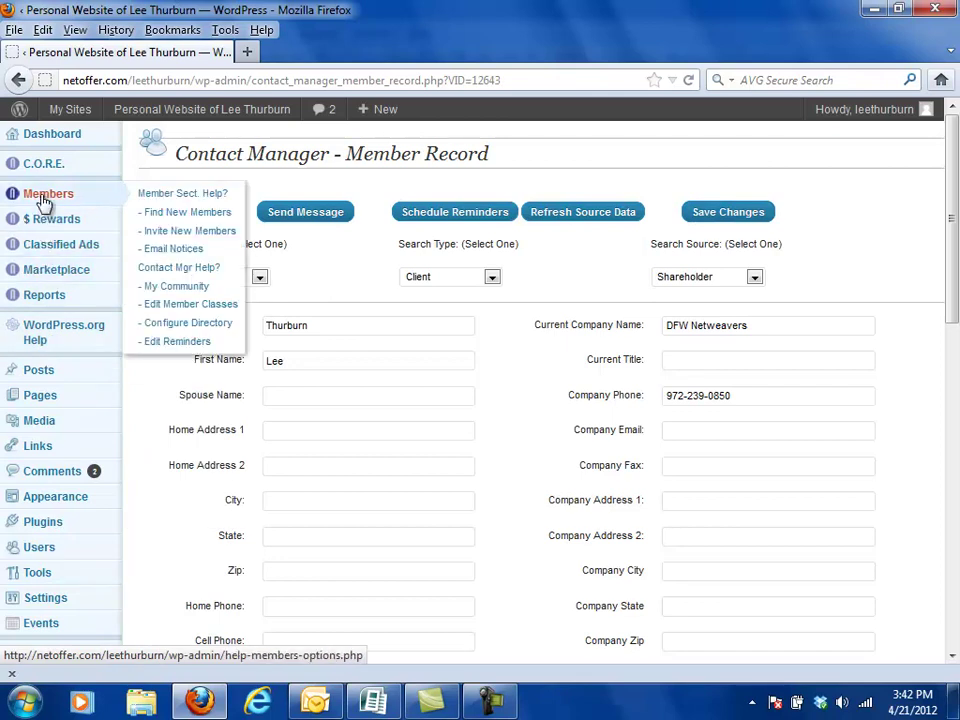
click(187, 304)
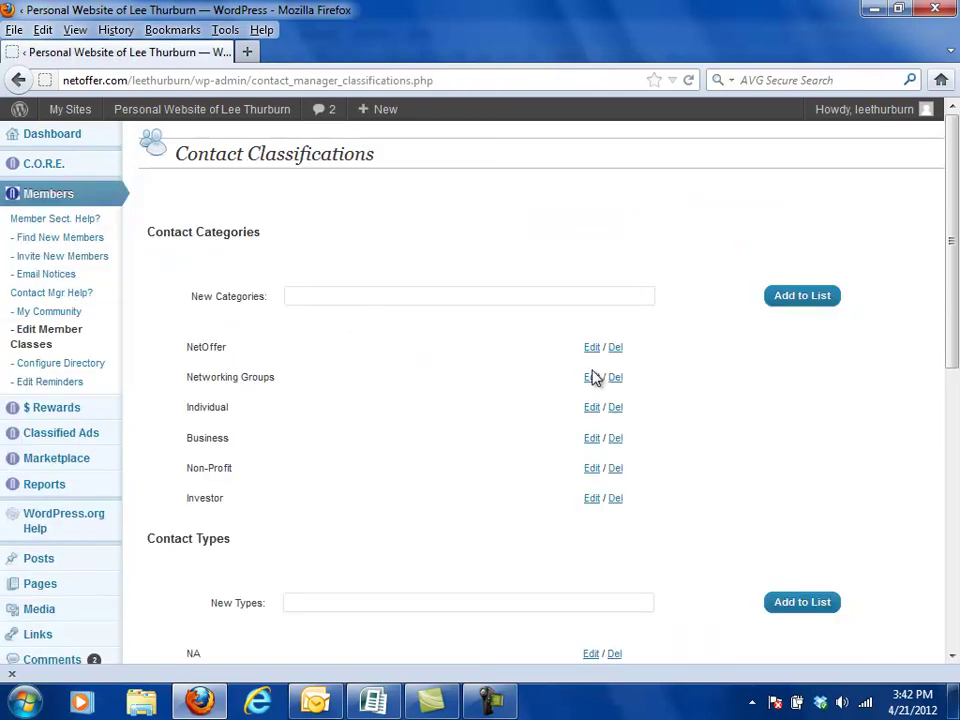